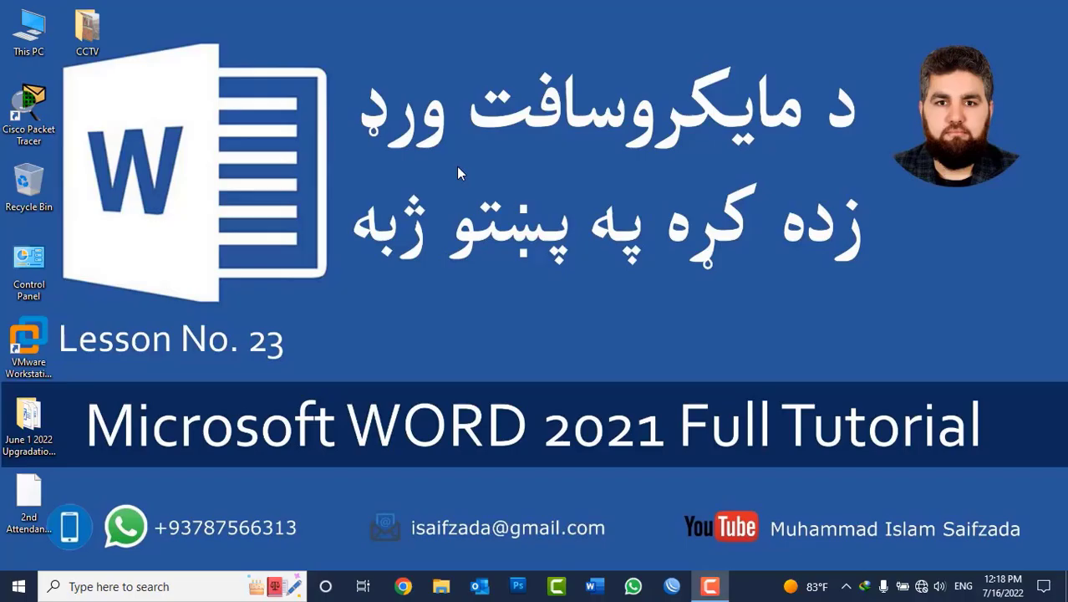
Step: Refresh the desktop and launch Microsoft Word from the taskbar
right_click(293, 41)
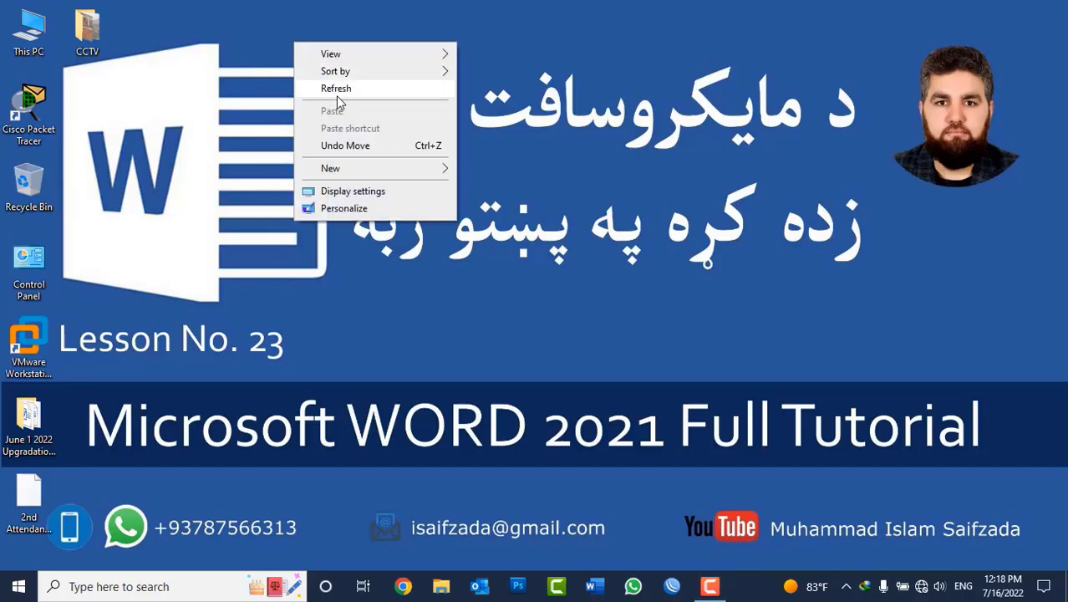
click(336, 87)
click(594, 586)
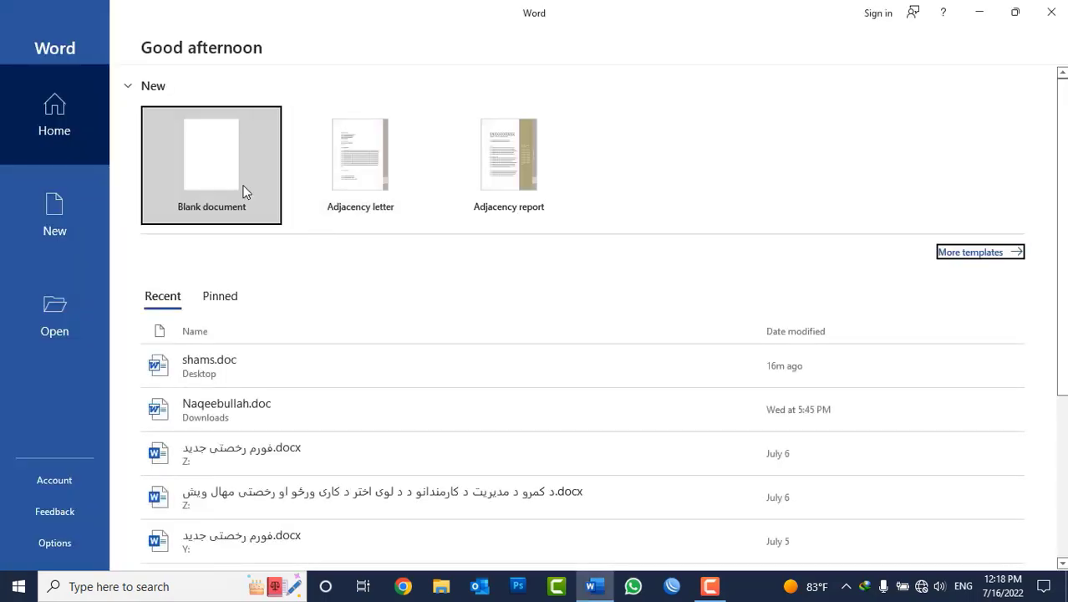
Step: Create a blank document and show the Review commands, glancing at Mailings on the way
click(245, 190)
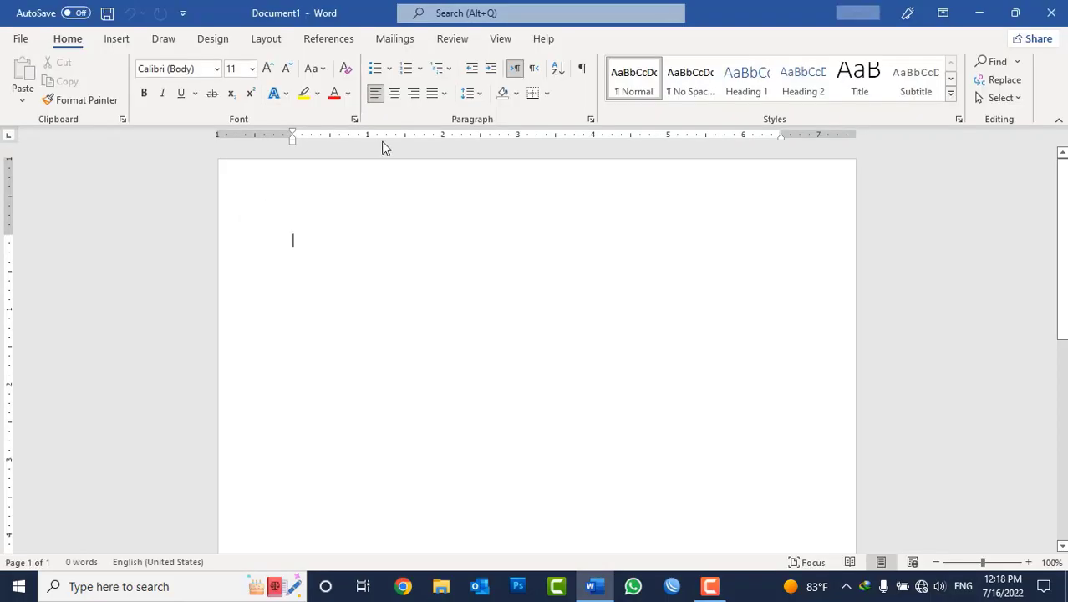
click(404, 42)
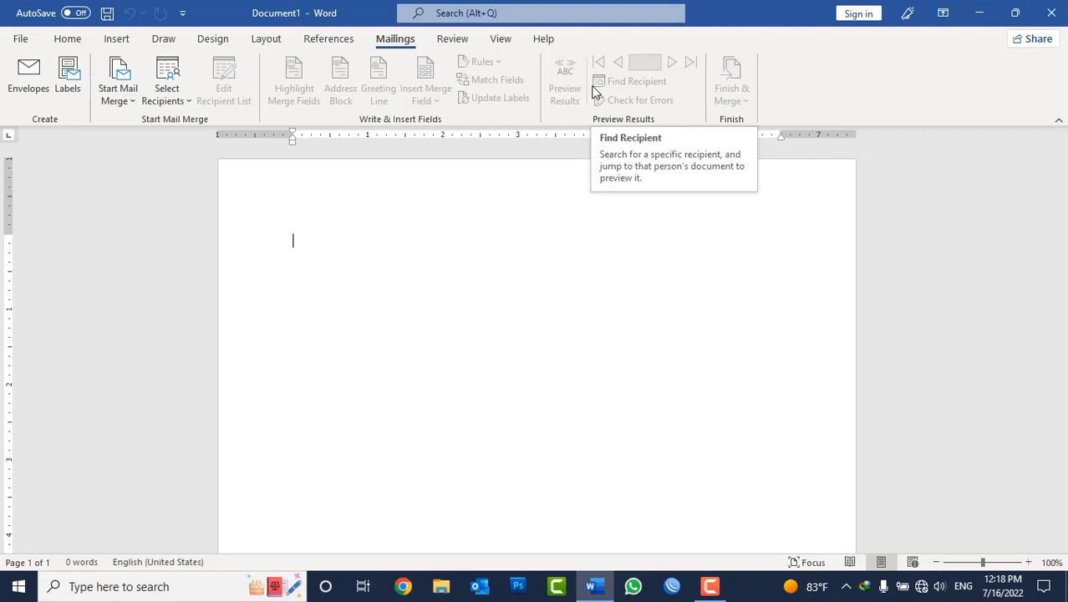
click(451, 42)
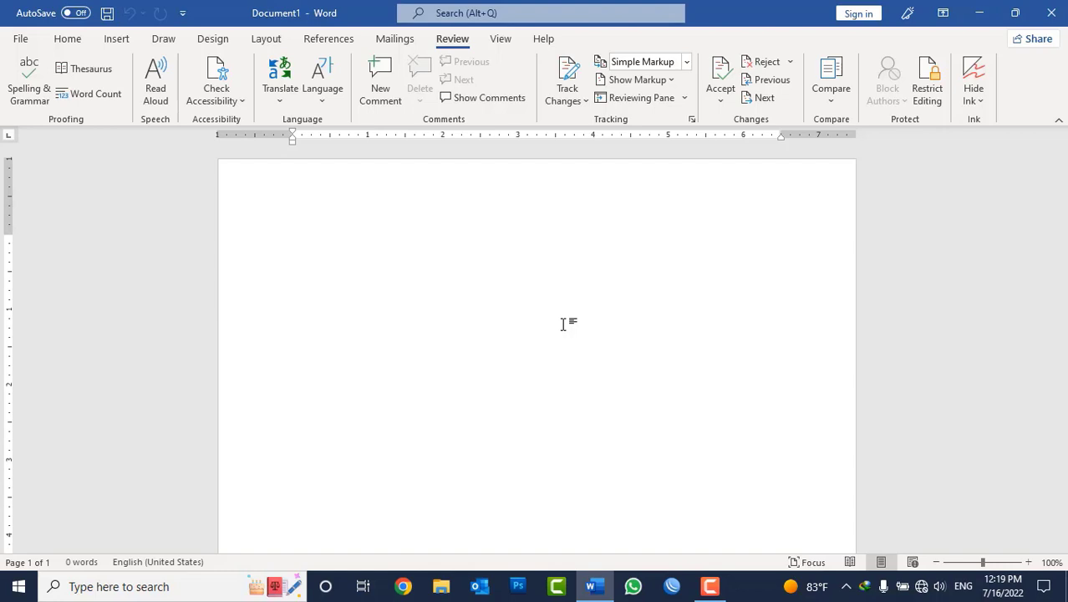
text(=ran)
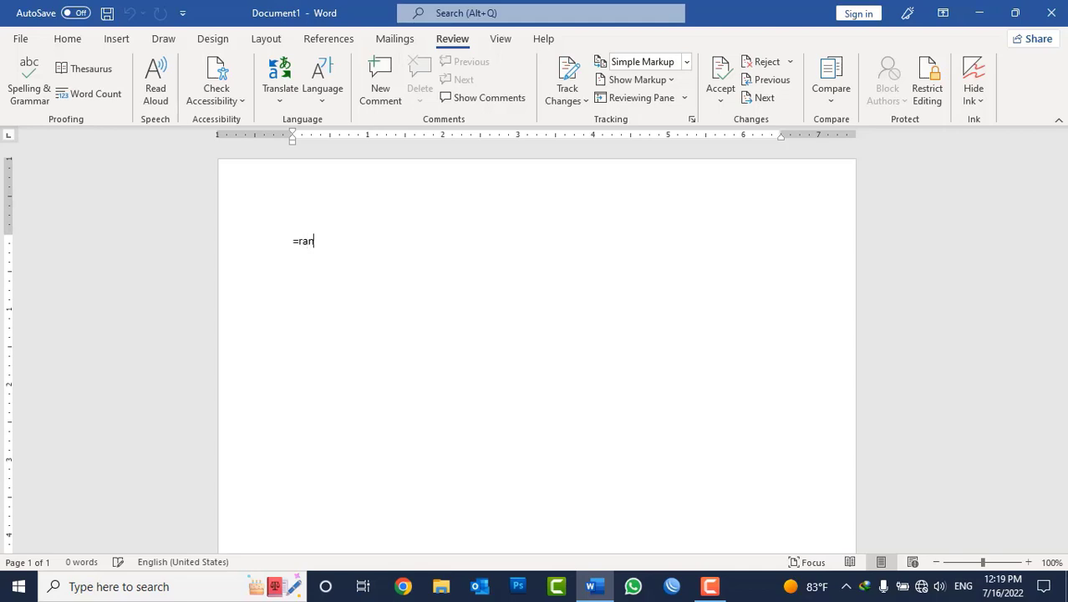
text(d))
key(BackSpace)
text(())
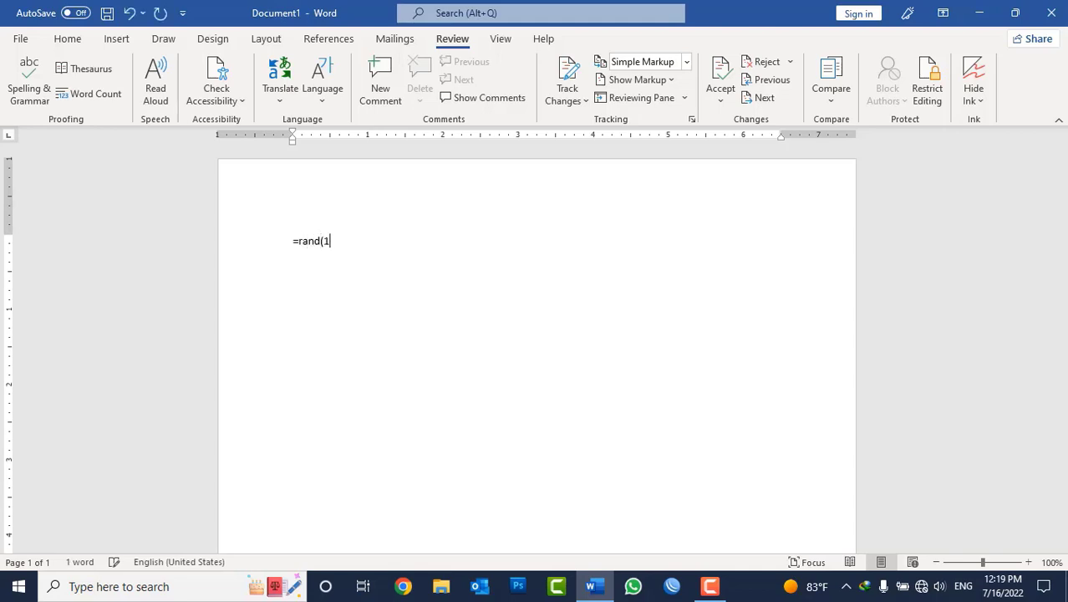
key(Return)
key(BackSpace)
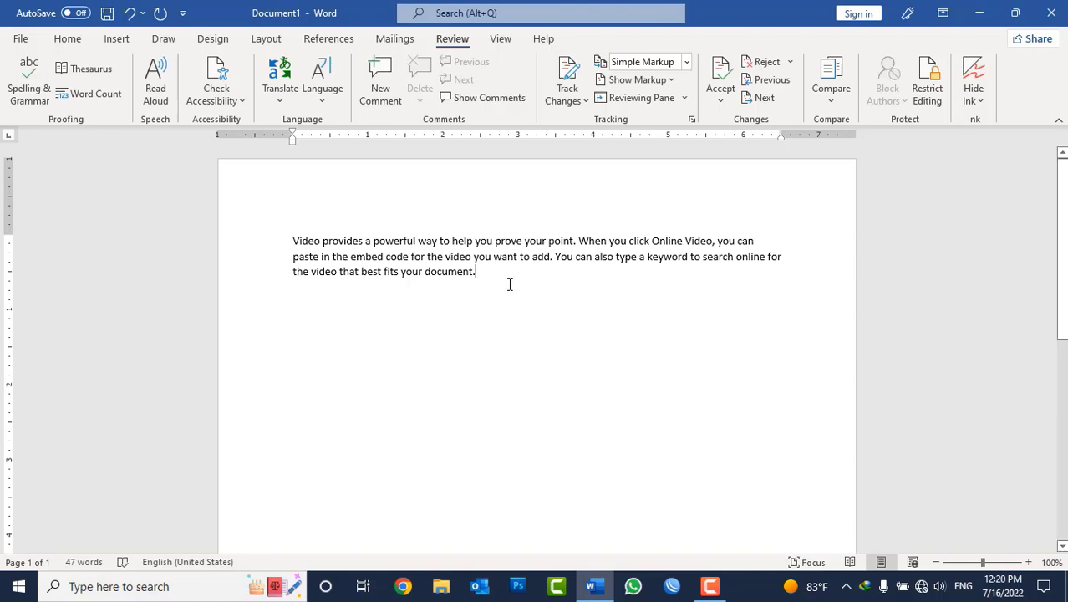
click(36, 106)
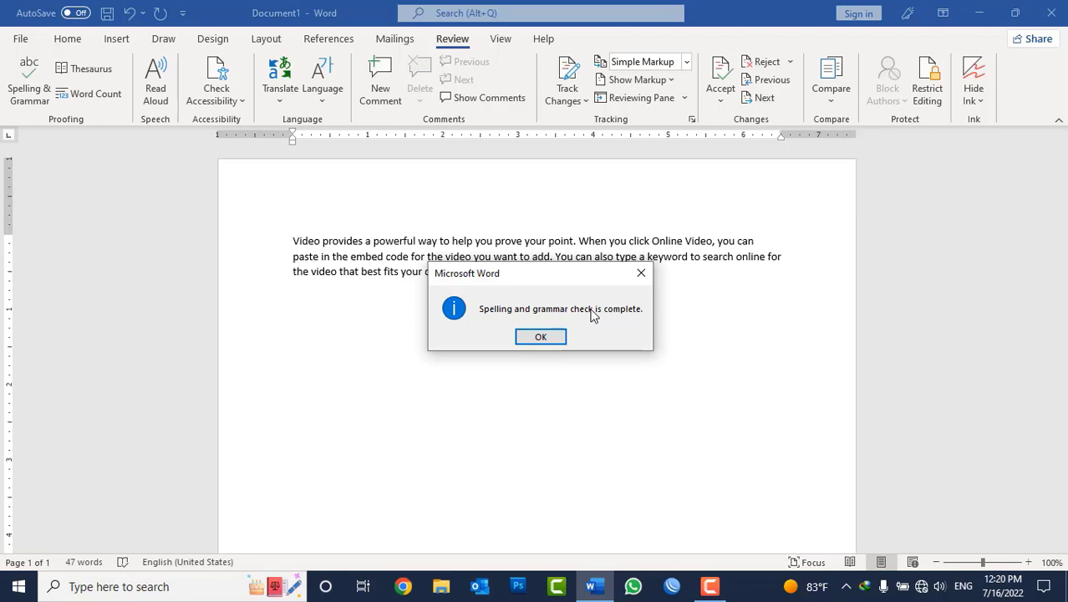
click(544, 337)
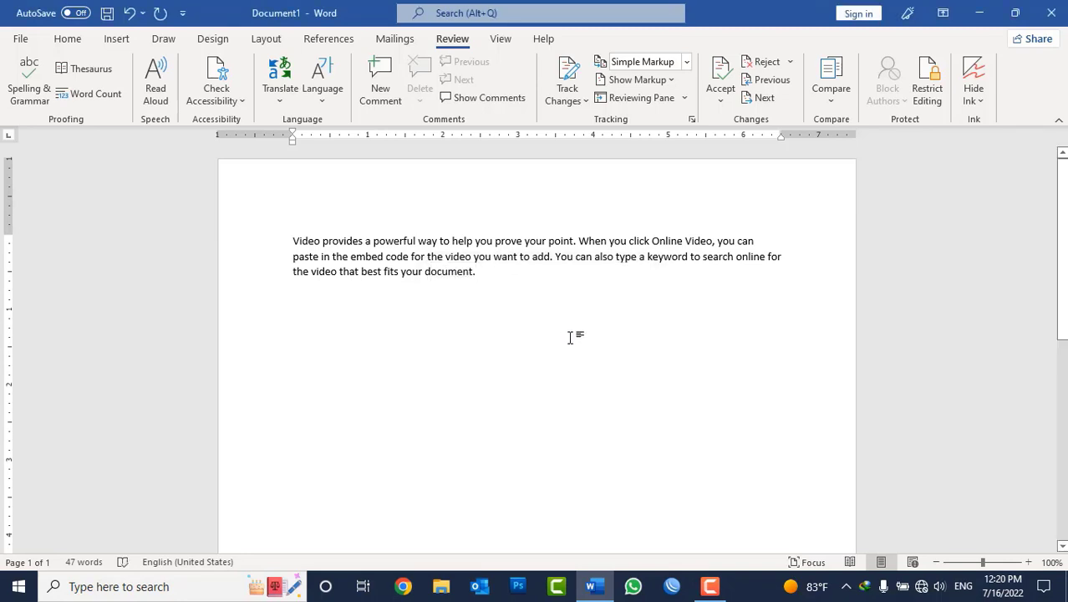
key(ctrl+a)
key(Delete)
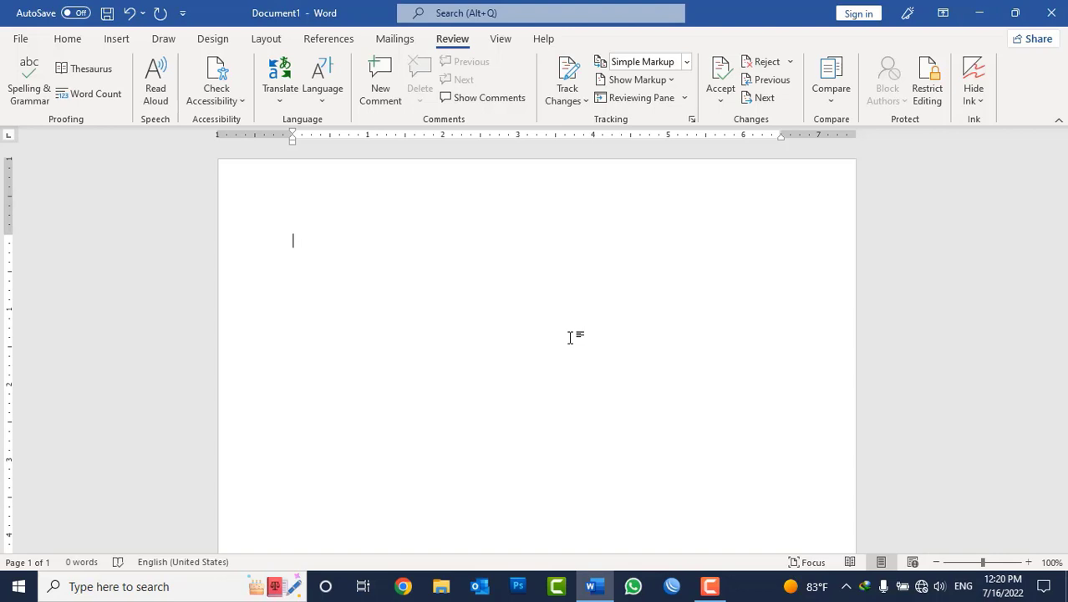
Step: Type the sentence 'the gooogle website is used for searching.'
text(the)
key(BackSpace)
key(BackSpace)
key(BackSpace)
text(the )
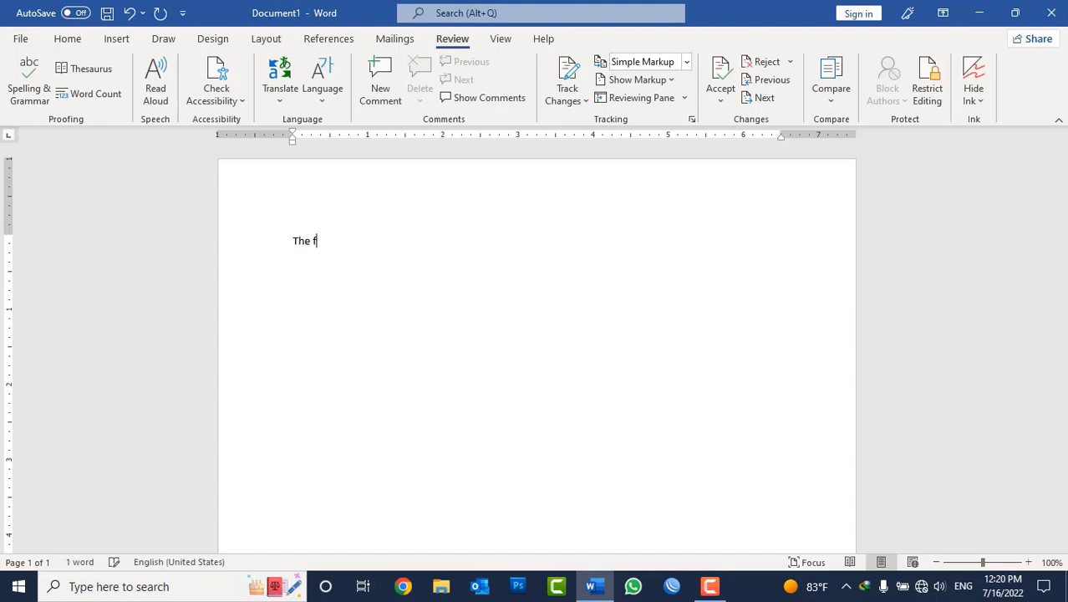
text(goo)
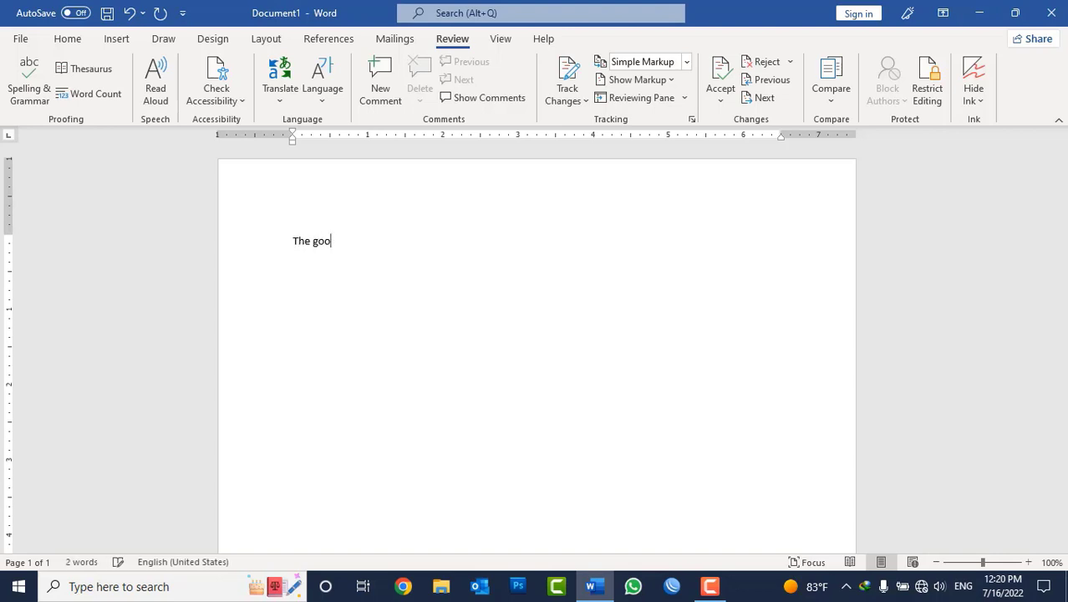
text(ogle)
text( webs)
text(ite is use)
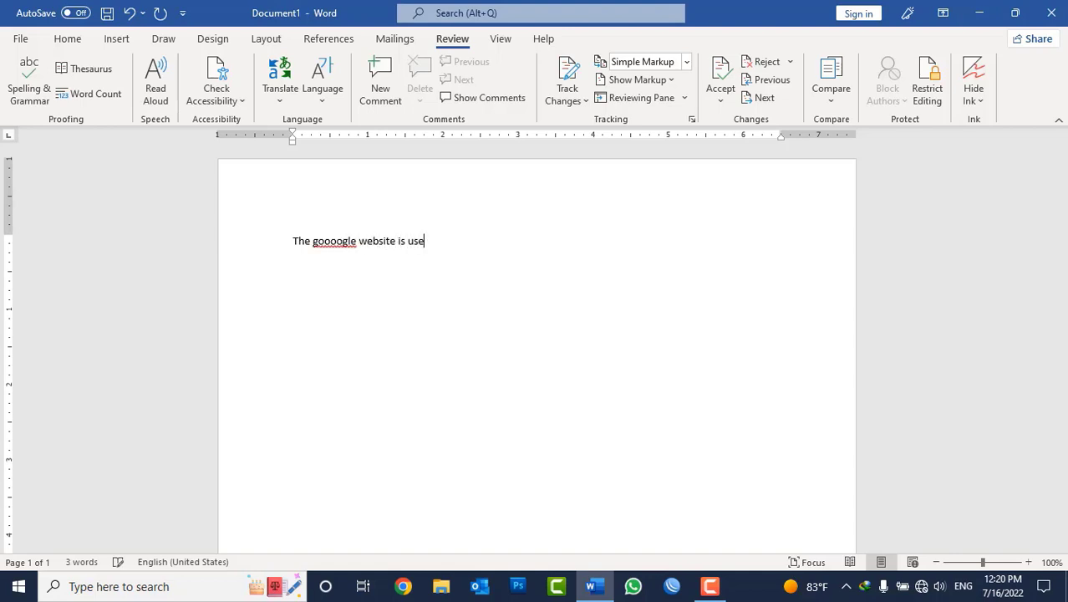
text(f fg)
key(BackSpace)
key(BackSpace)
key(BackSpace)
key(BackSpace)
text(d for se)
text(archinh)
key(BackSpace)
text(g.)
Step: Select the sentence and paste several copies of it down the page
key(ctrl+a)
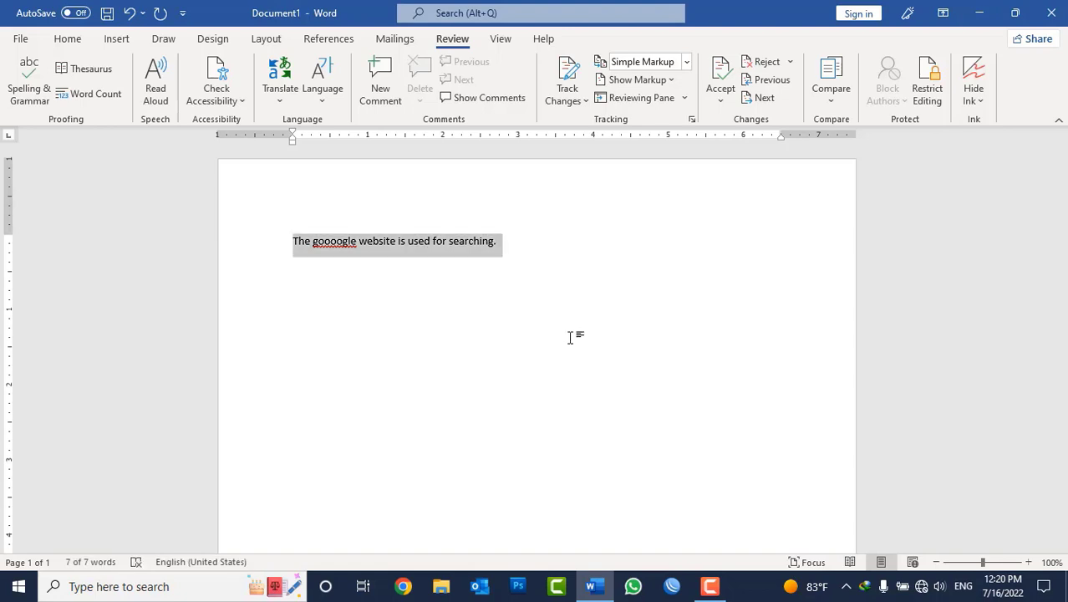
key(ctrl+v)
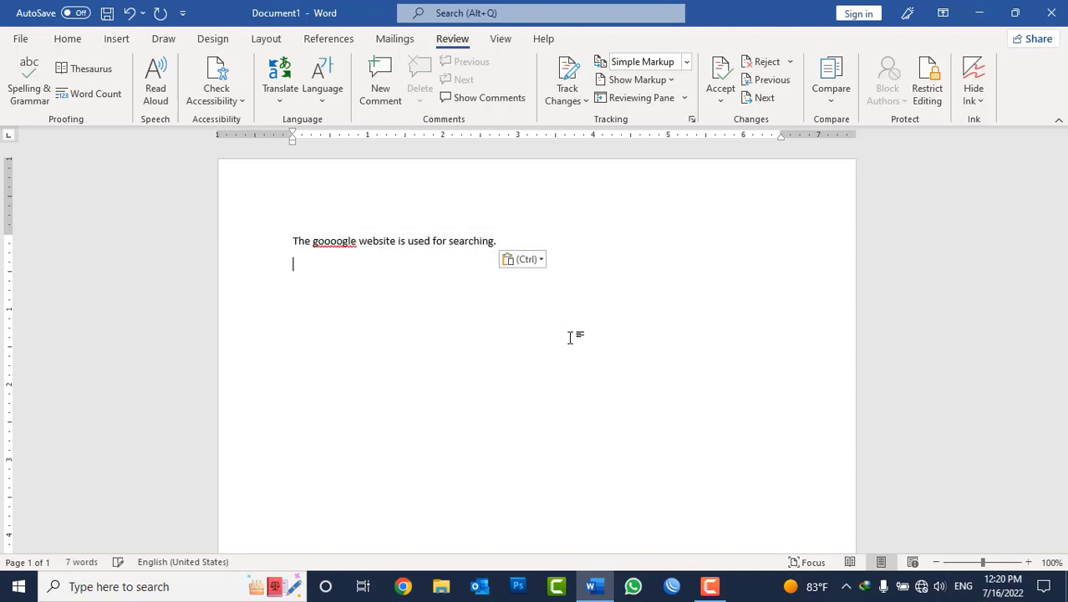
text(The goooogle website is used for searching.)
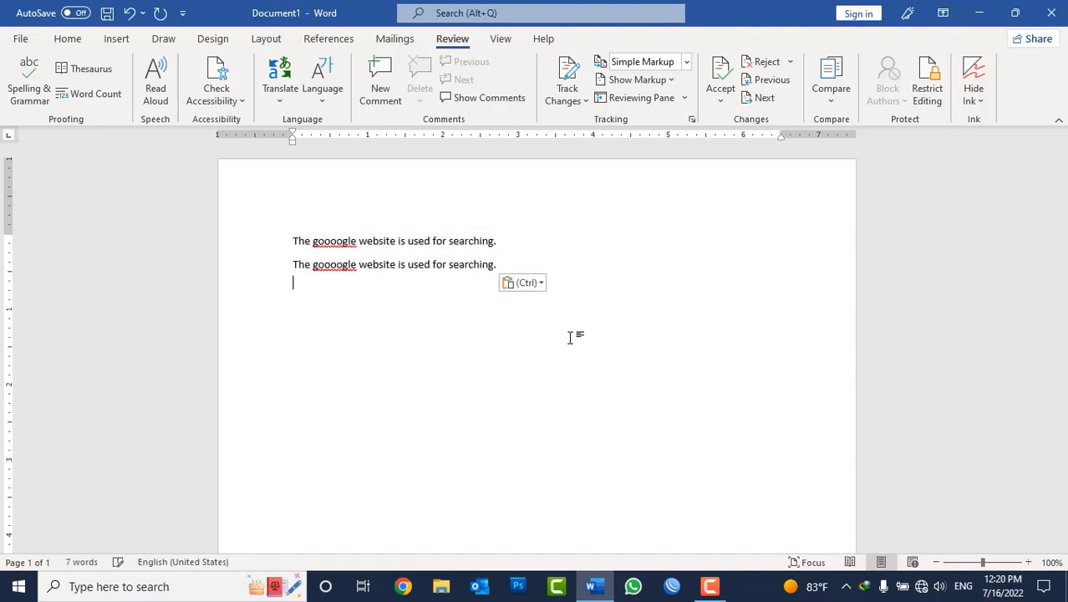
text(The goooogle website is used for searching.)
text(The goooogle website is used for searching.)
key(ctrl+v)
key(ctrl+v)
key(ctrl+v)
key(ctrl+v)
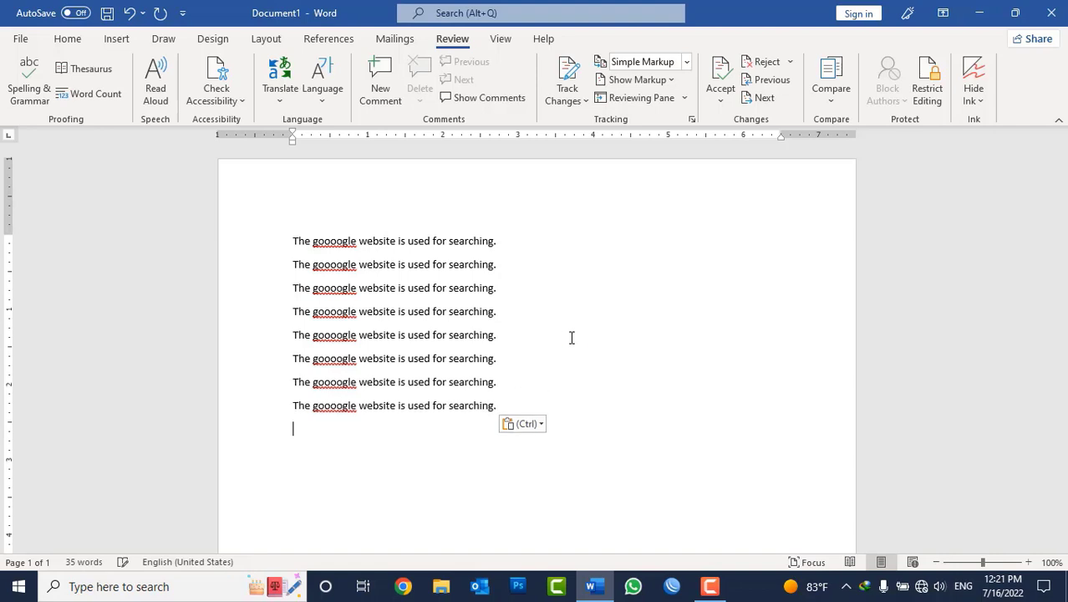
key(ctrl+v)
key(ctrl+v)
key(ctrl+v)
key(ctrl+v)
text(The goooogle website is used for searching.)
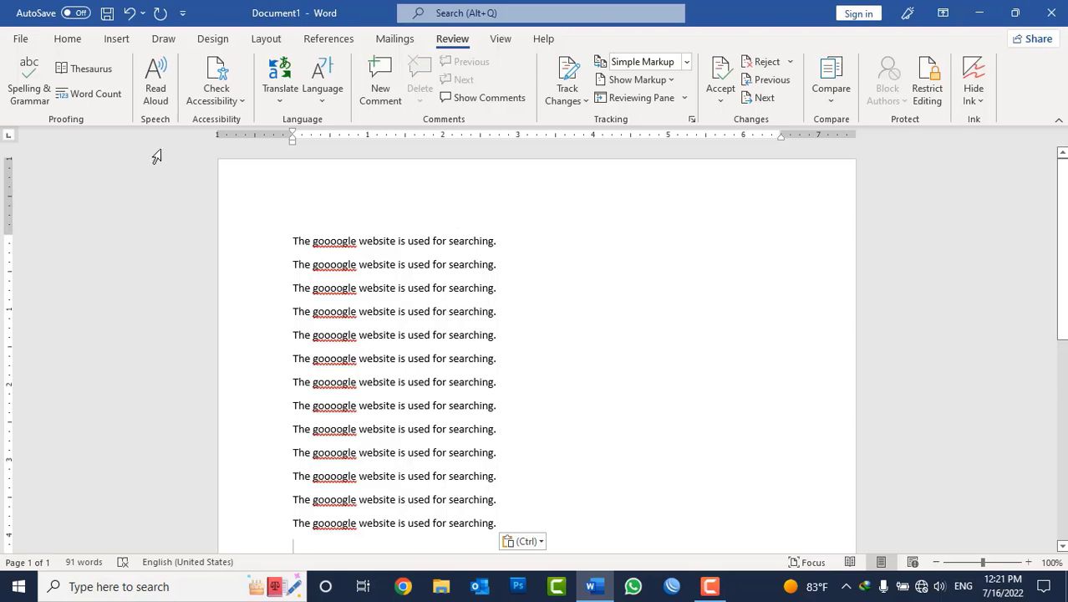
Step: Run Spelling & Grammar and use Change All to replace every 'gooogle' with 'google'
click(23, 107)
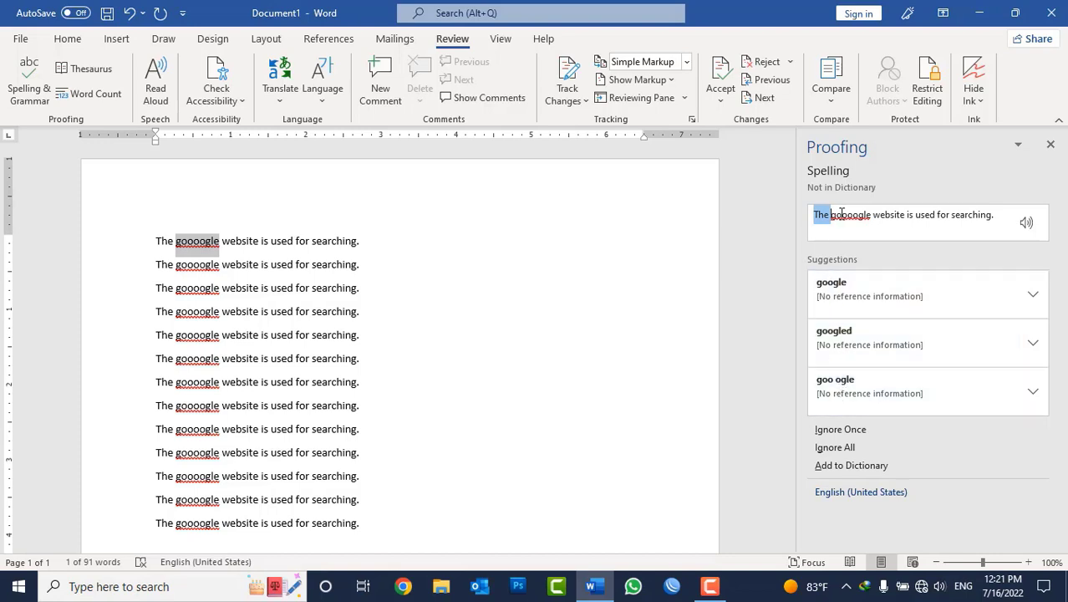
click(859, 297)
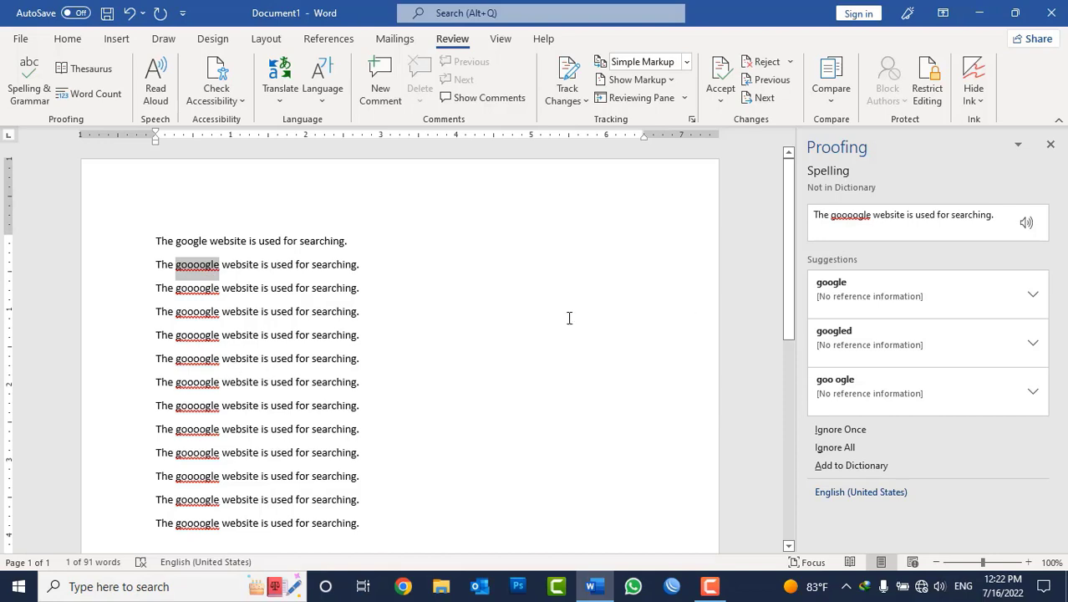
click(1034, 297)
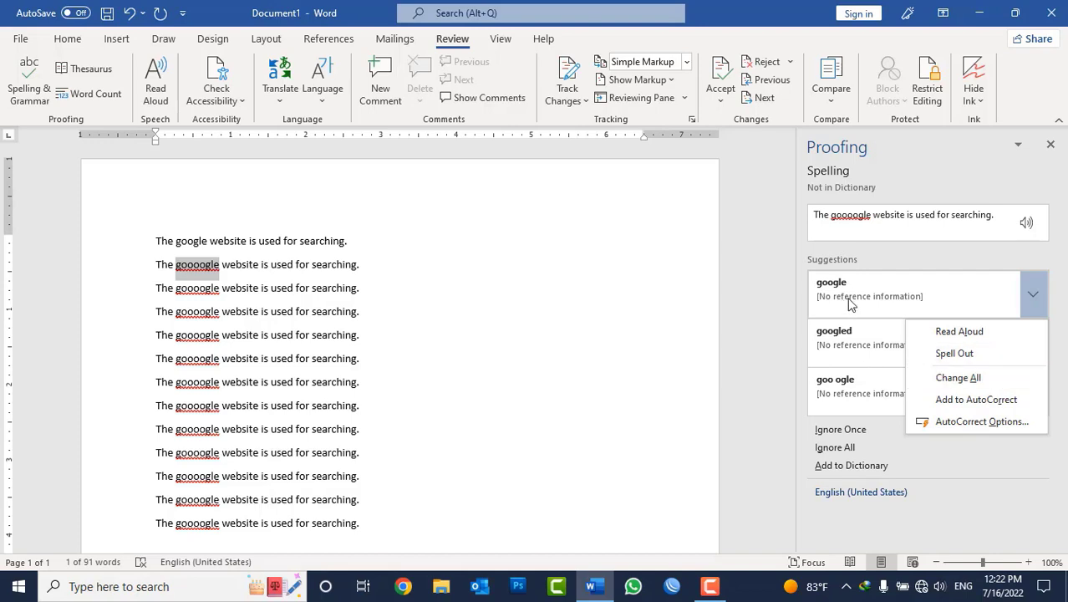
click(1033, 294)
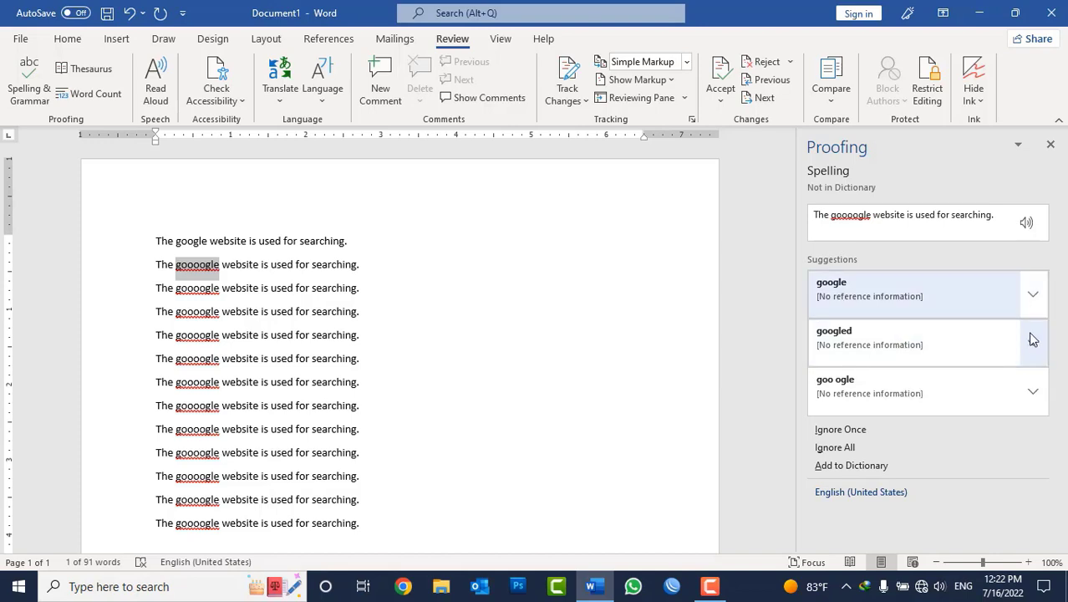
click(1032, 306)
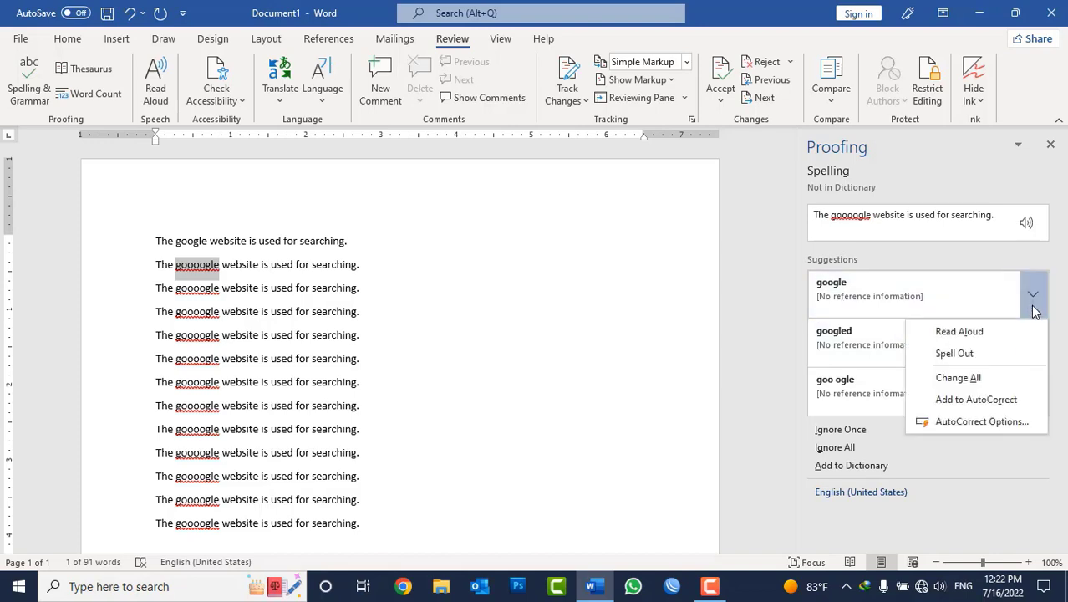
click(974, 380)
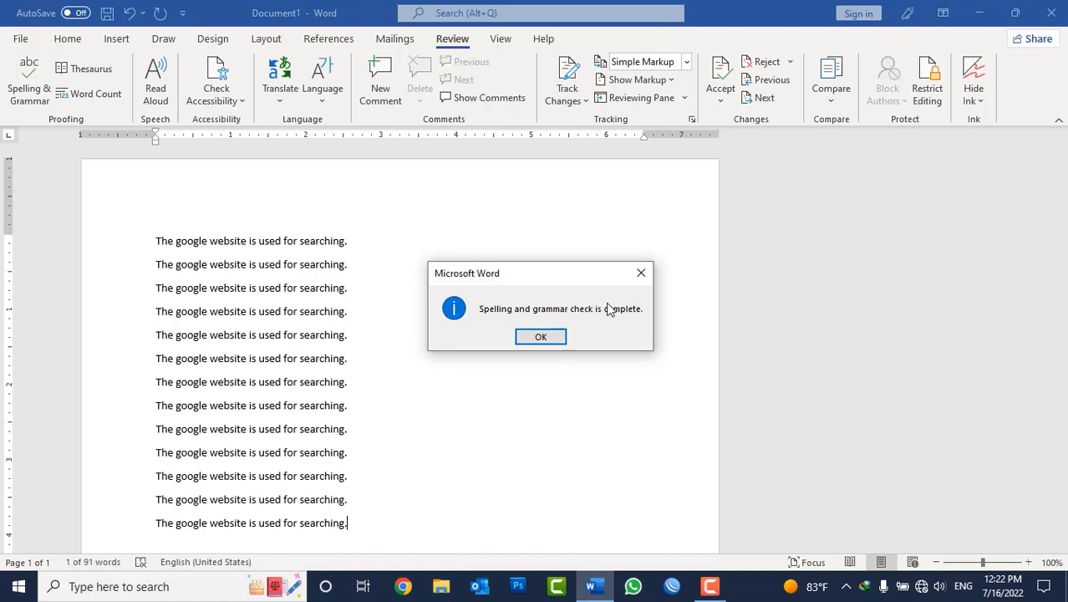
click(560, 339)
Step: Clear the page and paste fresh copies of the misspelled sentence
key(ctrl+a)
key(Delete)
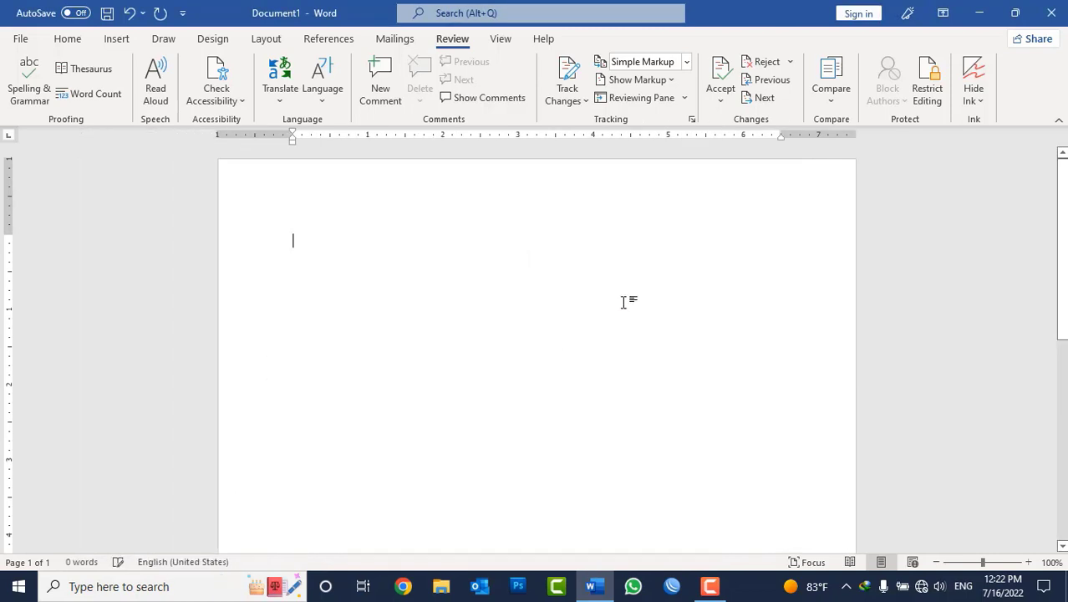
text(The goooogle website is used for searching.)
key(ctrl+v)
key(ctrl+v)
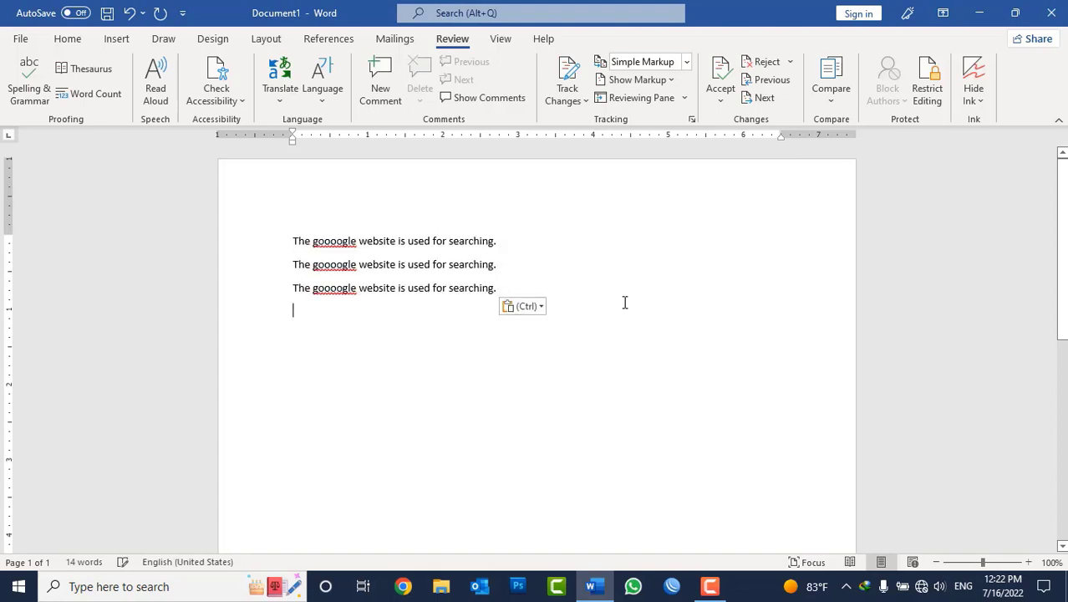
key(ctrl+v)
key(ctrl+v)
key(ctrl+v)
key(ctrl+v)
key(ctrl+v)
key(ctrl+v)
key(ctrl+v)
key(ctrl+v)
key(ctrl+v)
key(ctrl+v)
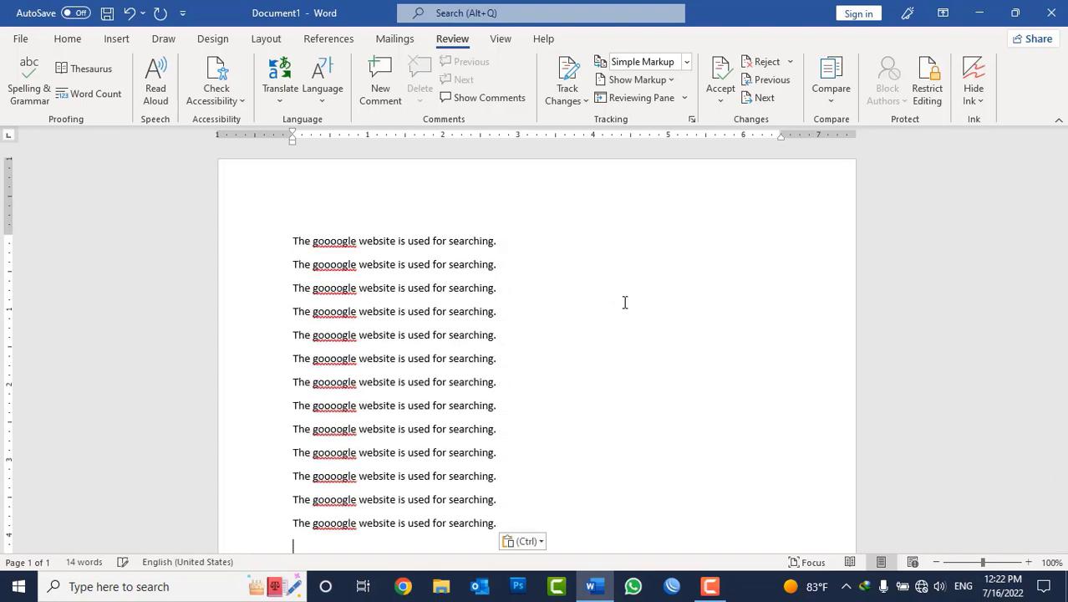
text(The gooogle website is used for searching.)
scroll(624, 301, up, 1)
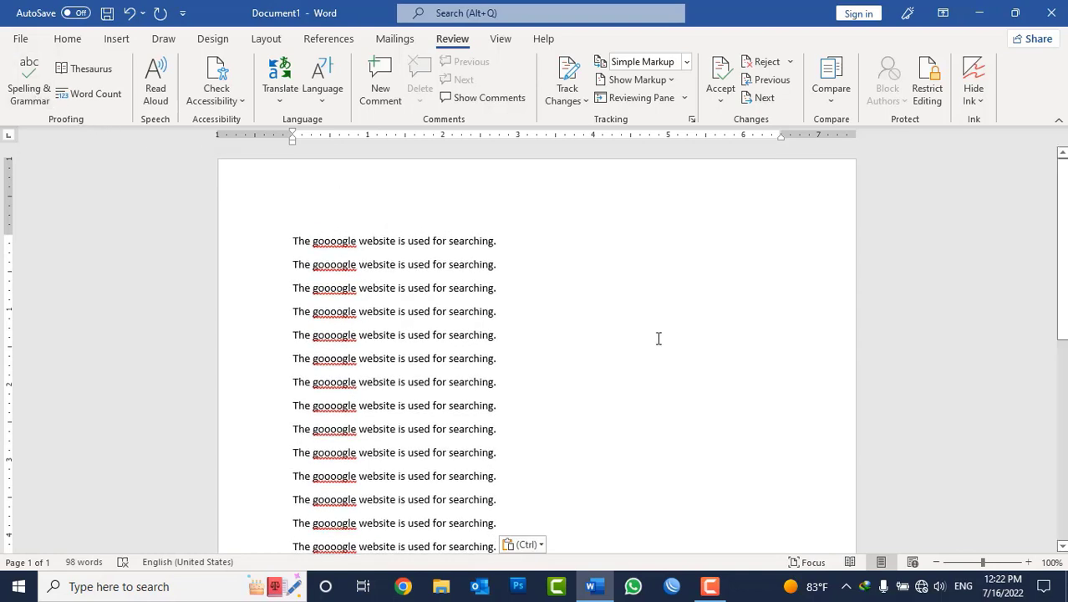
Step: Run the F7 spelling check and choose Ignore All for the misspelling
key(F7)
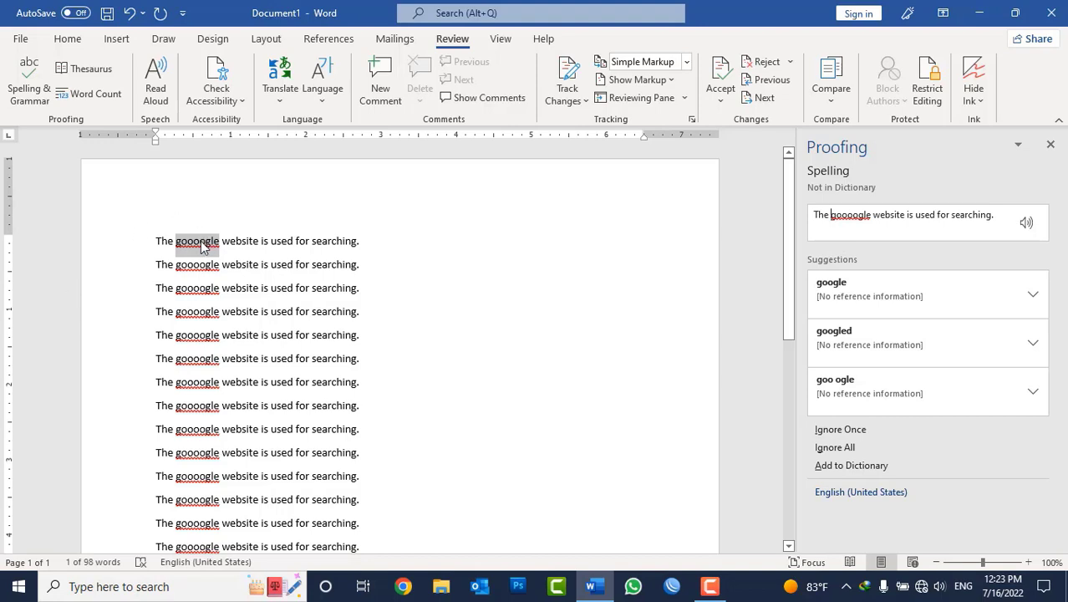
click(839, 430)
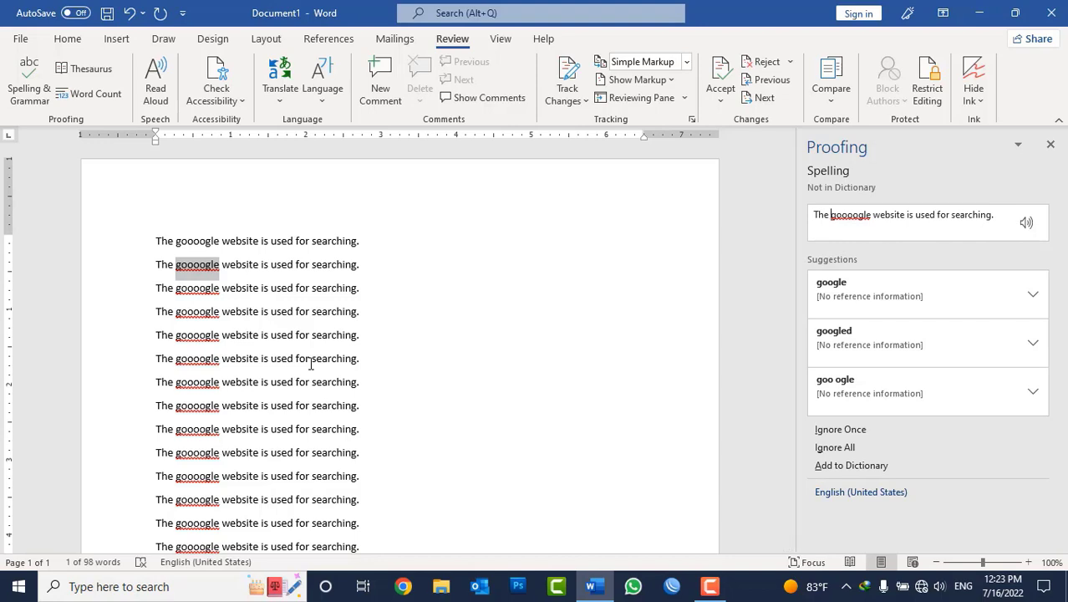
click(852, 451)
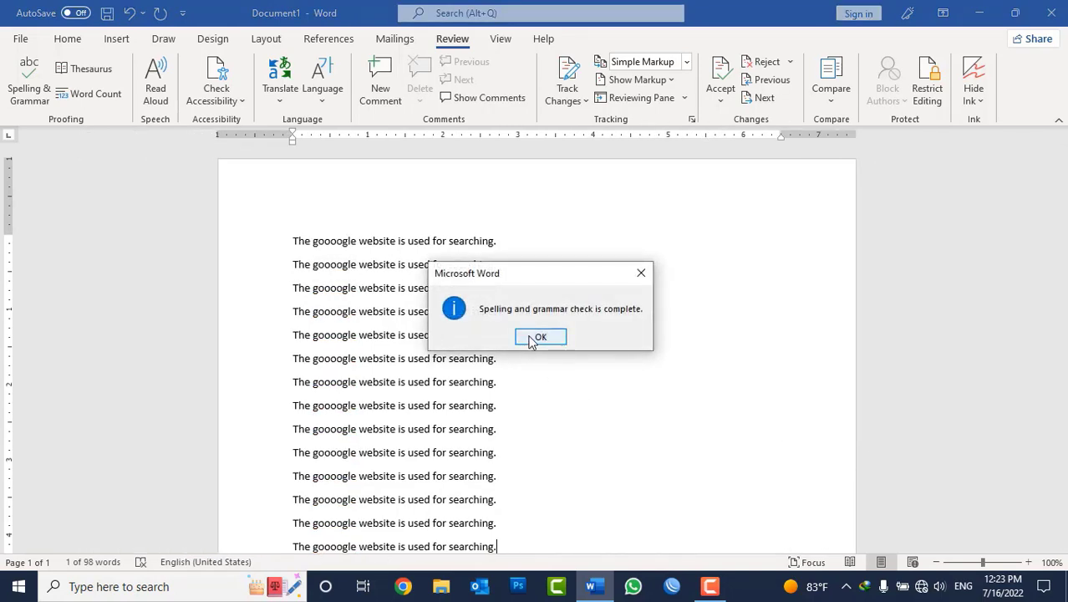
click(530, 337)
Step: Clear the page, paste the sentence once to view Paste Options, then delete everything
key(ctrl+a)
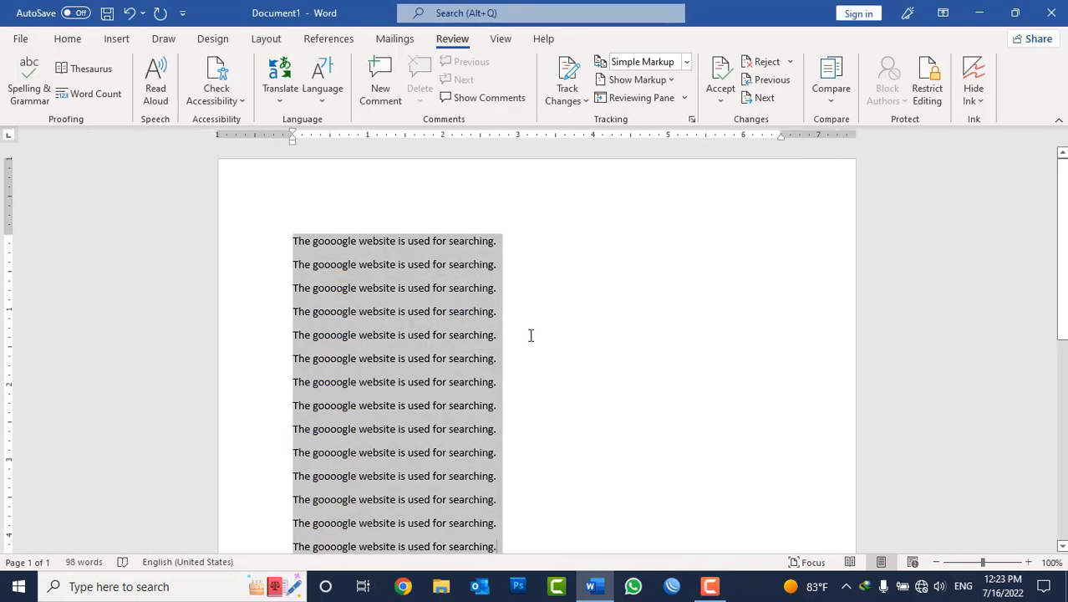
key(Delete)
text(The goooogle website is used for searching.)
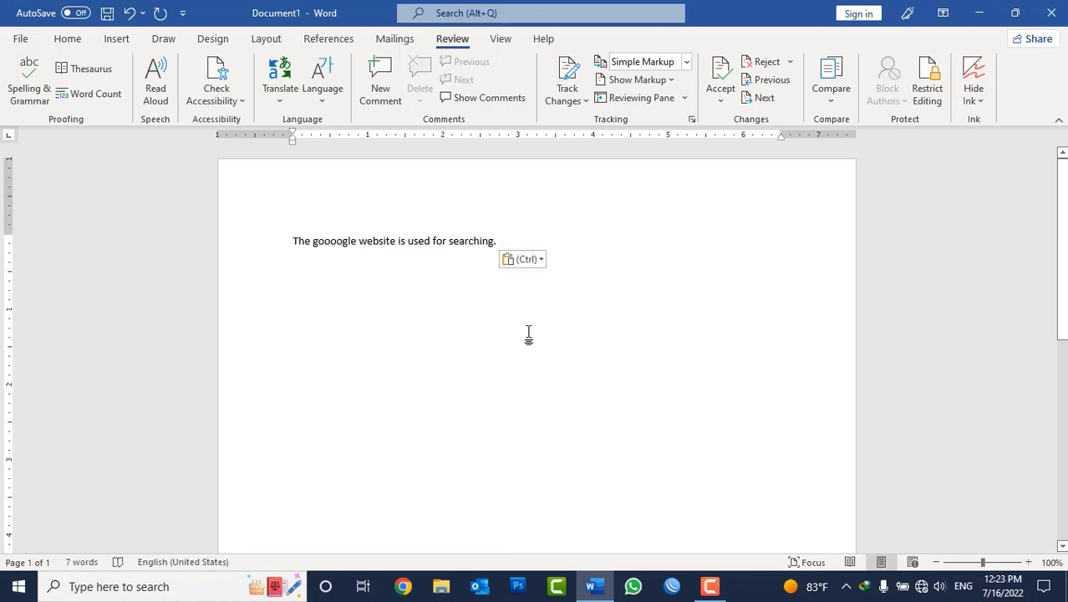
key(ctrl)
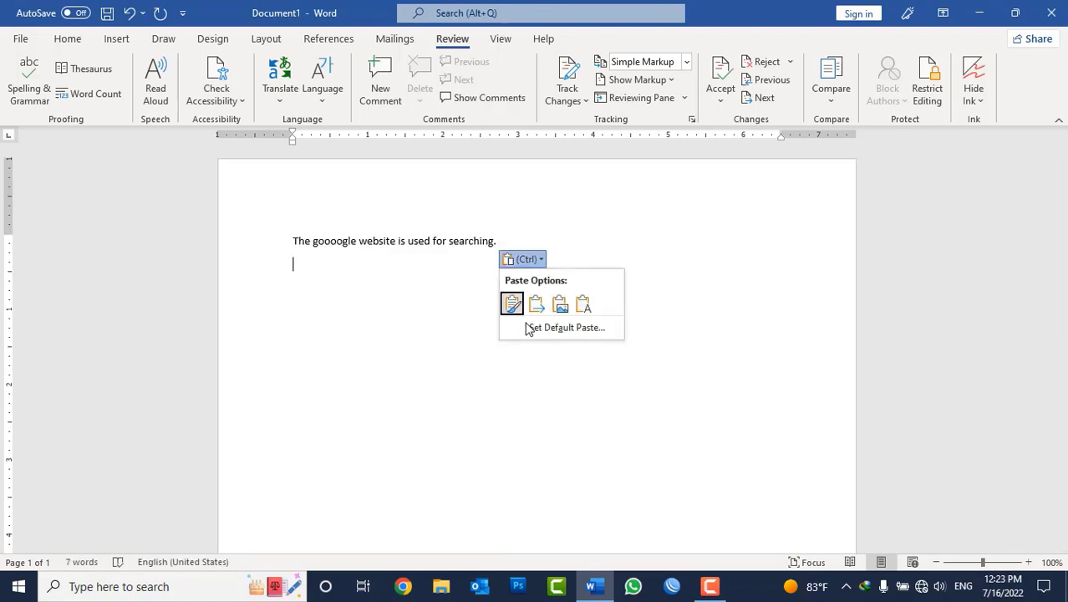
key(Escape)
key(ctrl+a)
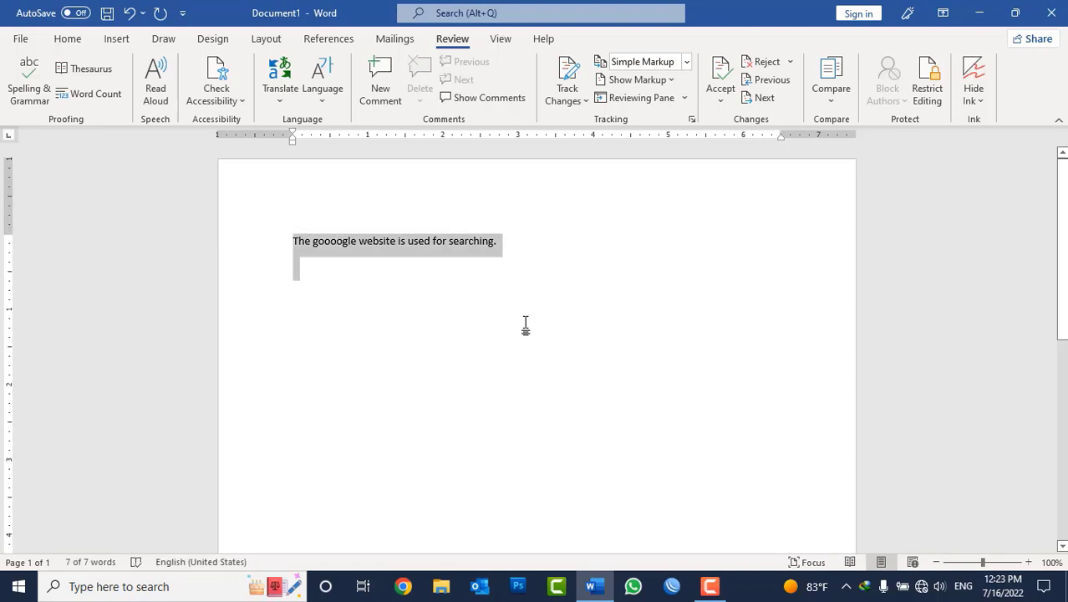
key(Delete)
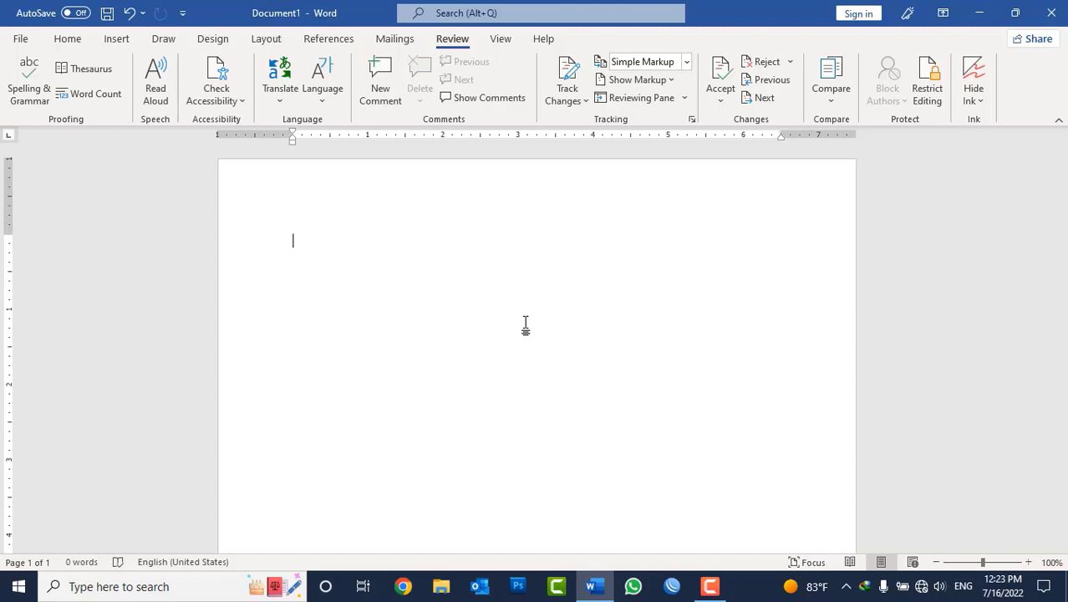
Step: Type a personal name, add it to the dictionary through Spelling & Grammar, then select all text
text(Haz)
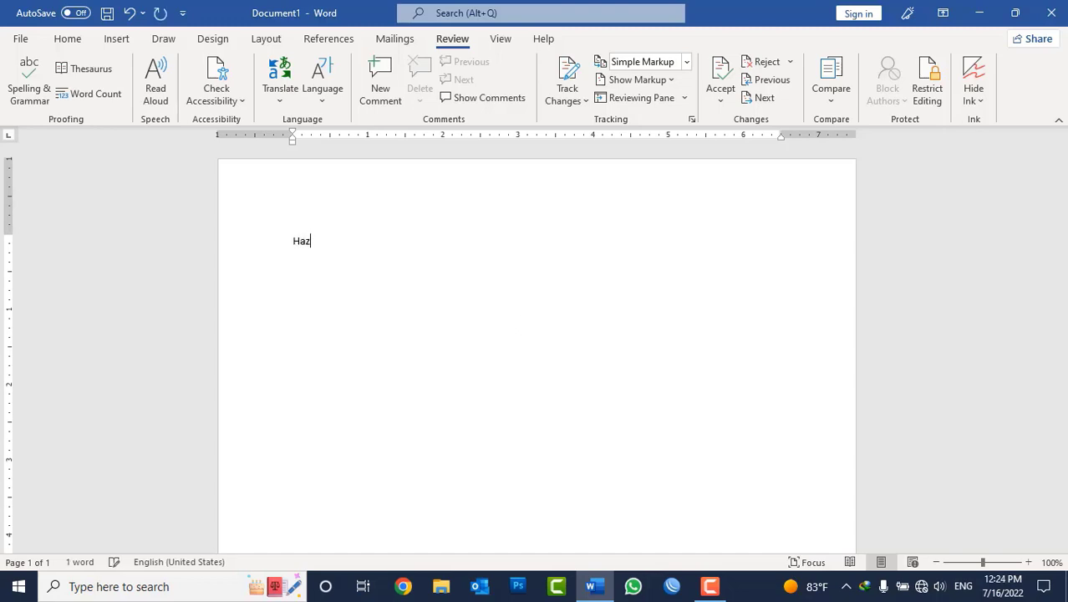
text(ratwali)
key(Return)
click(38, 94)
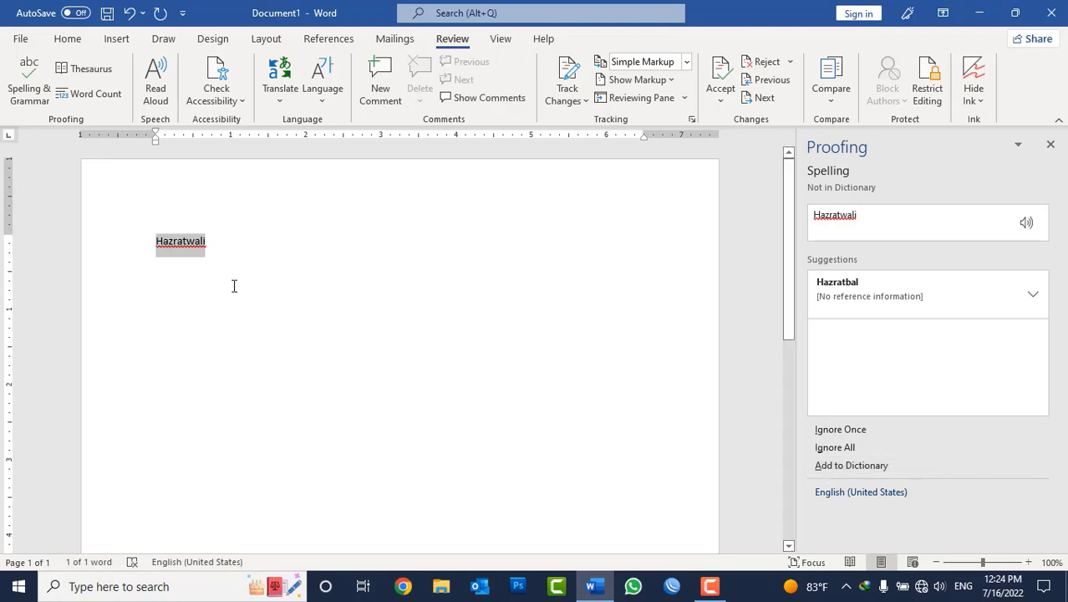
click(871, 464)
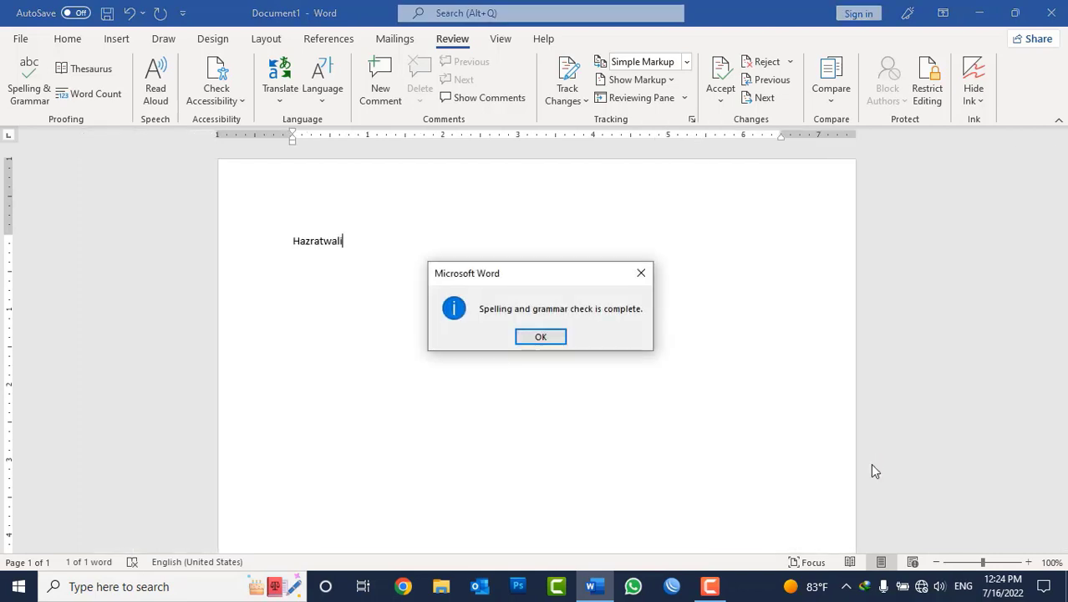
key(Return)
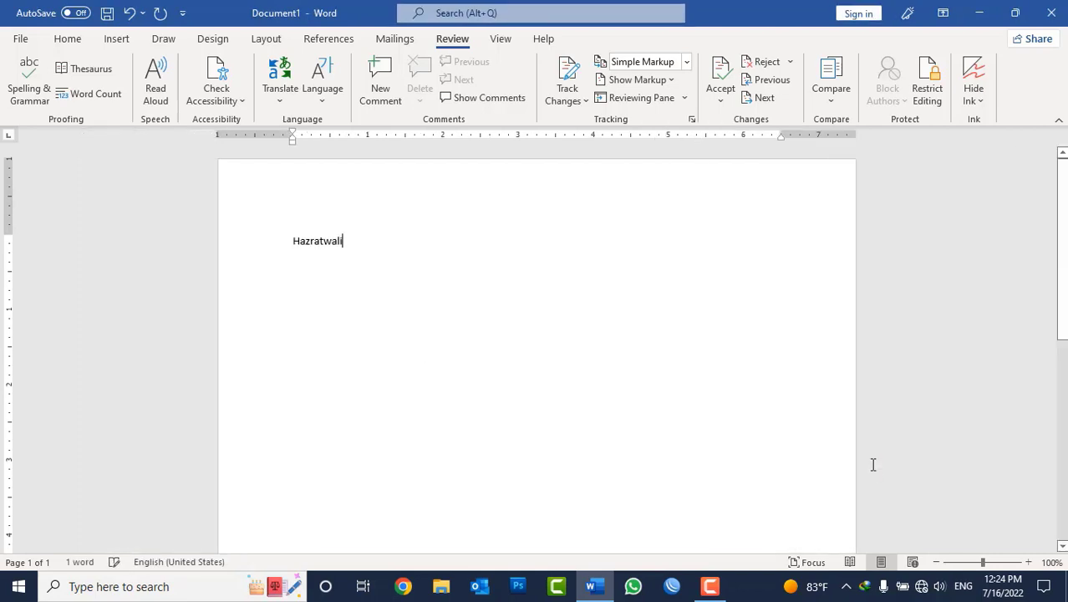
key(ctrl+a)
Step: Delete the text, close Document1 without saving, and open a new blank document
key(Delete)
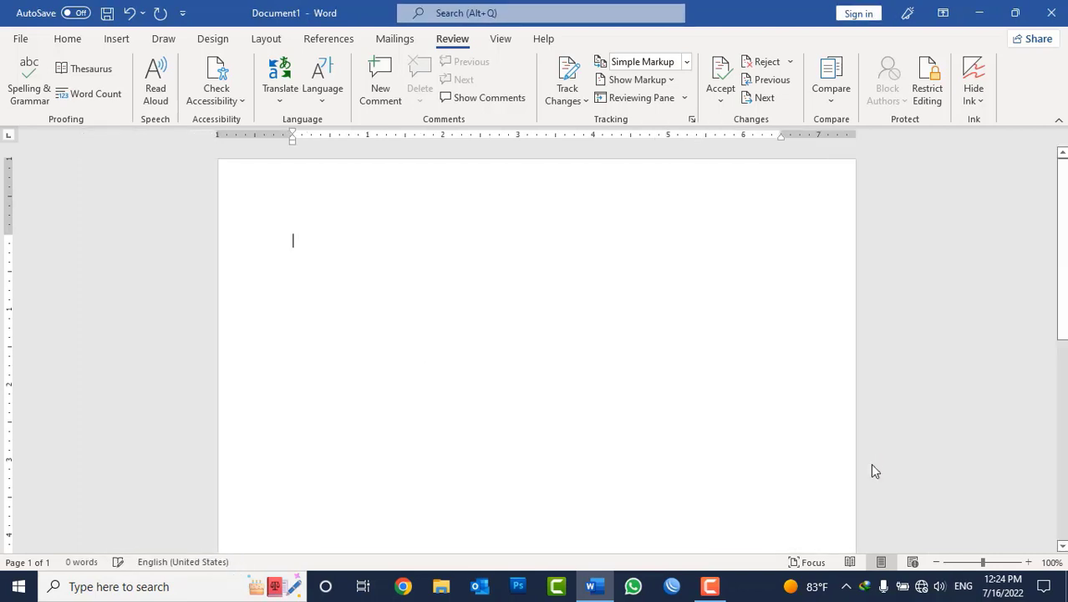
key(ctrl+w)
key(Return)
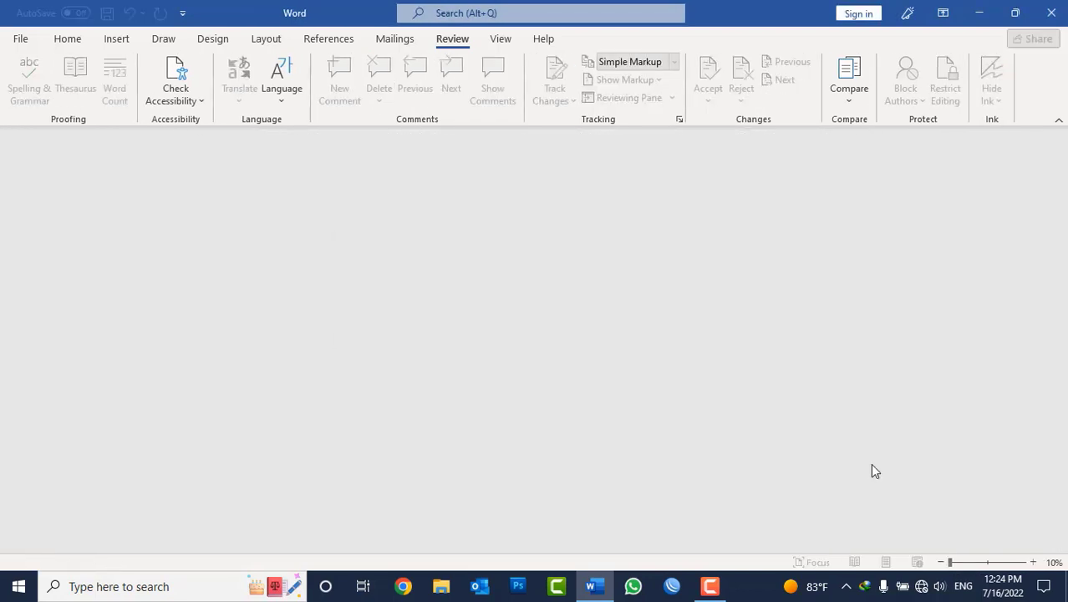
key(ctrl+n)
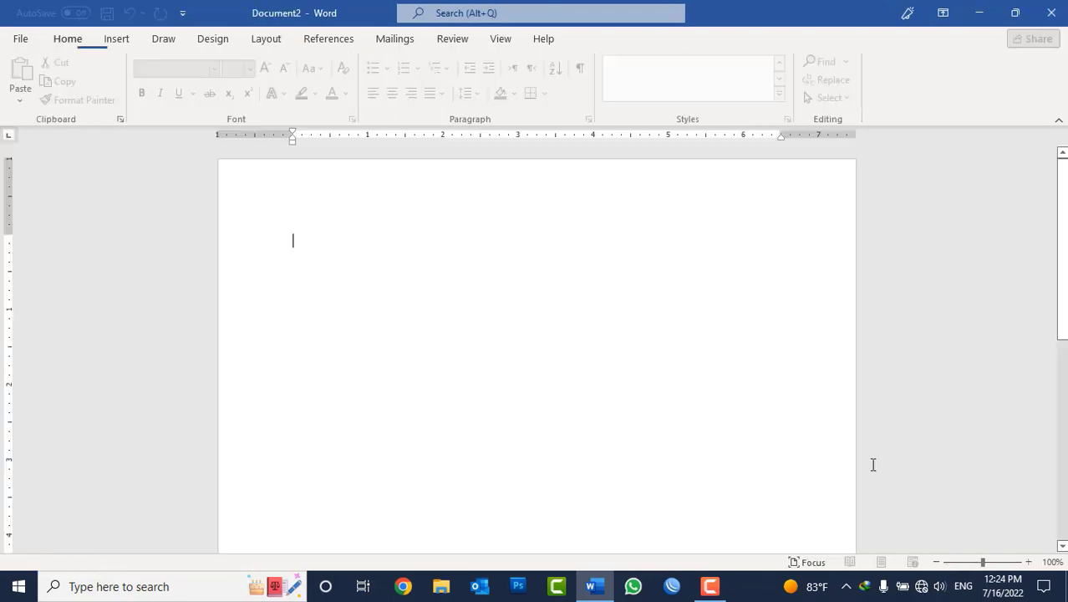
Step: Type a short test sentence ending 'is good boy', then clear the page
text(Hs)
key(BackSpace)
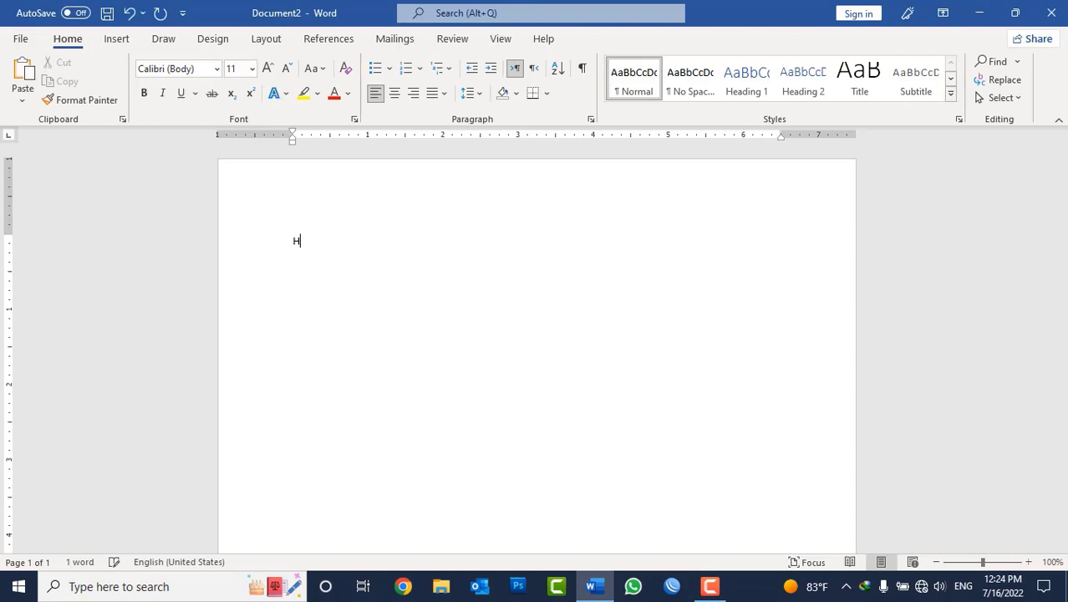
key(BackSpace)
text(ha)
text(zratwali )
text(is goog)
key(BackSpace)
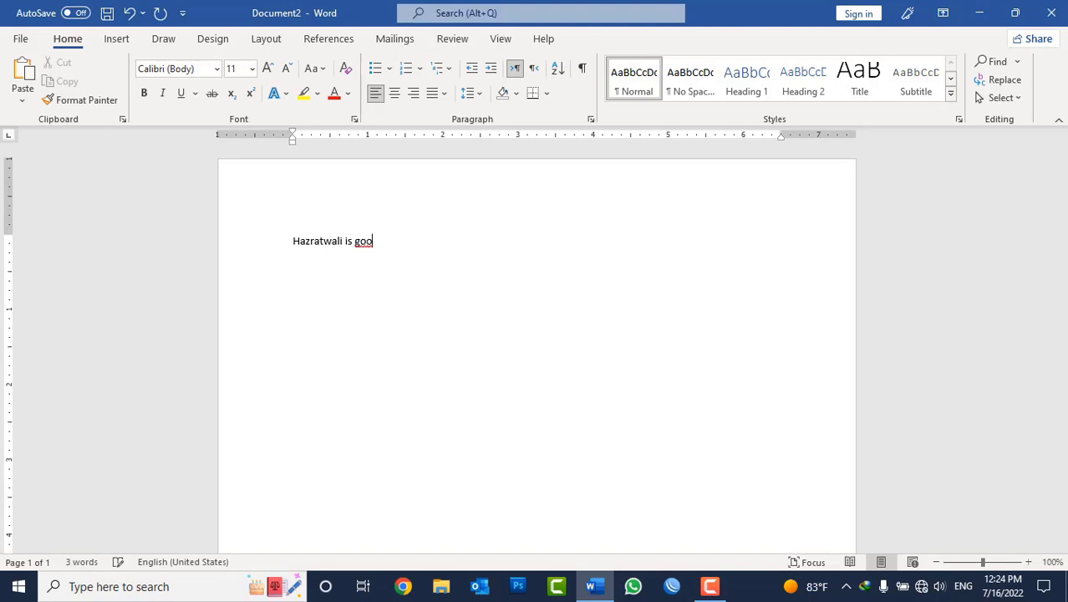
key(BackSpace)
key(BackSpace)
text(ood b)
text(oy)
key(Return)
key(ctrl+a)
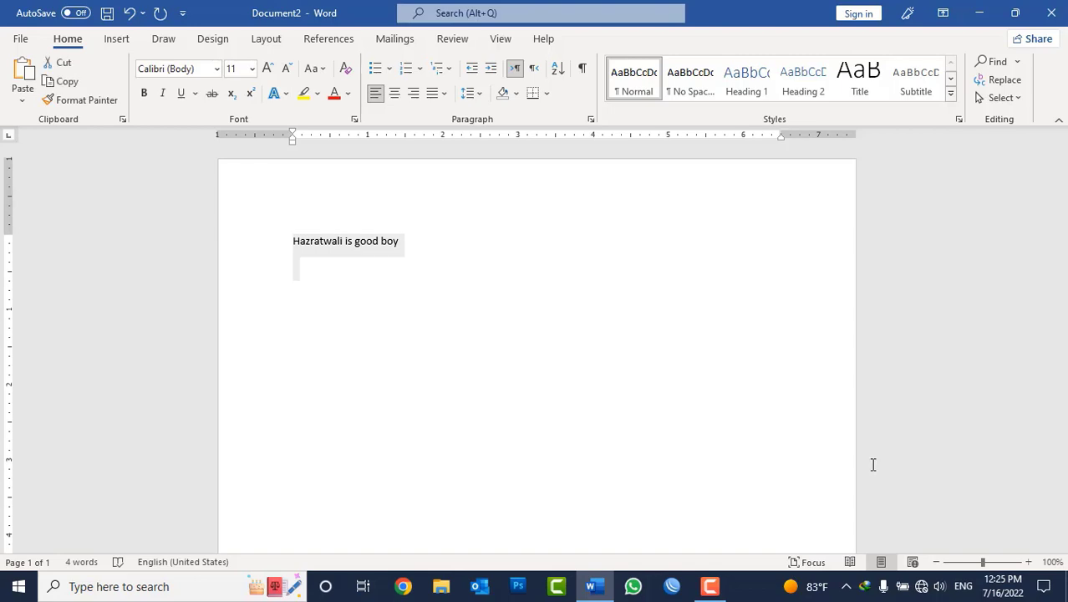
key(Delete)
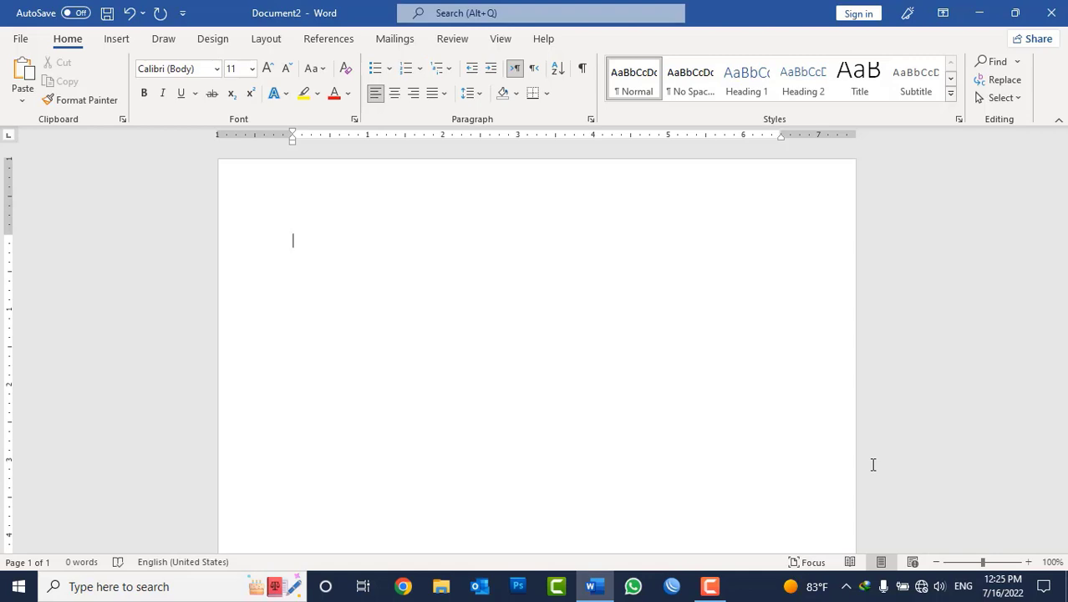
Step: Type 'We have to study hard.' on the first line
text(We )
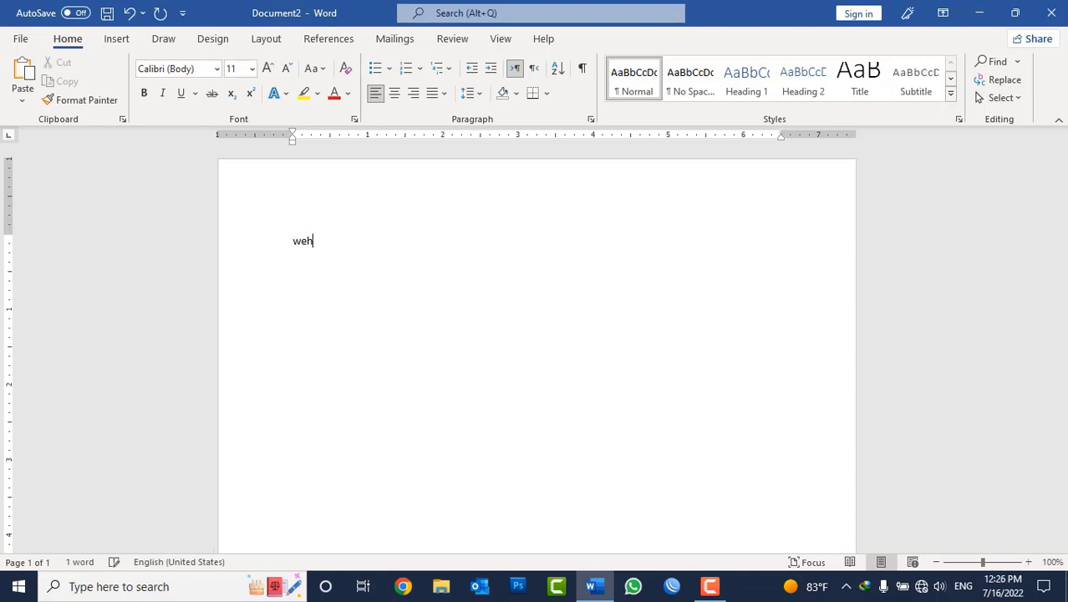
text(have t)
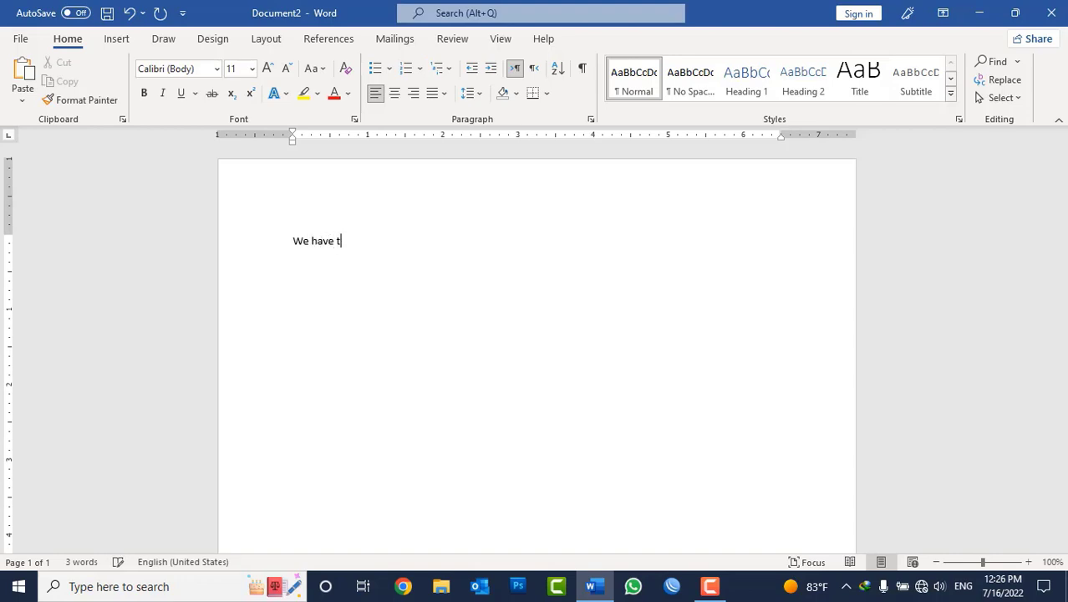
text(o stid)
key(BackSpace)
key(BackSpace)
text(udy)
text( hard)
text(.)
key(BackSpace)
text(.)
key(Return)
Step: Type 'Are you hungry.' on the line below
text(are y)
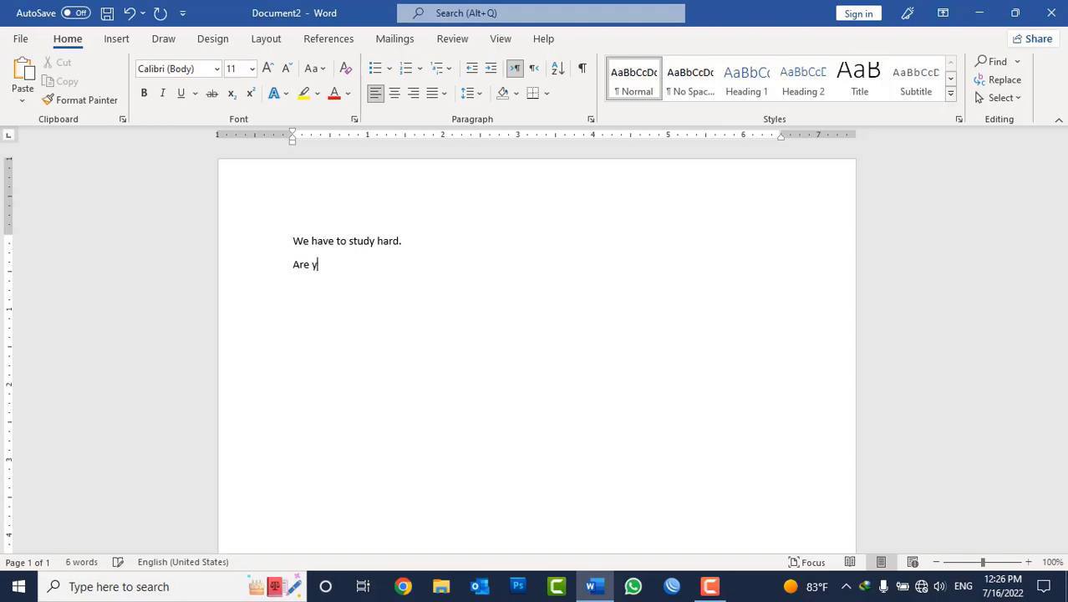
text(ou hun g)
text(r)
key(BackSpace)
key(BackSpace)
key(BackSpace)
text(hg)
text(r)
key(BackSpace)
key(BackSpace)
key(BackSpace)
text(gry.)
key(Return)
right_click(355, 265)
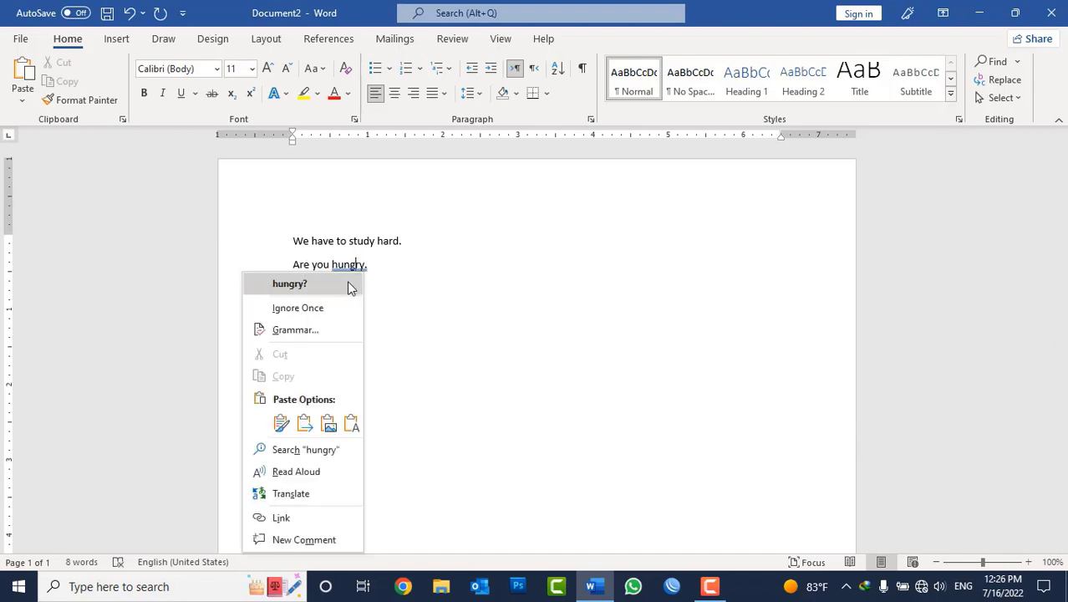
click(396, 289)
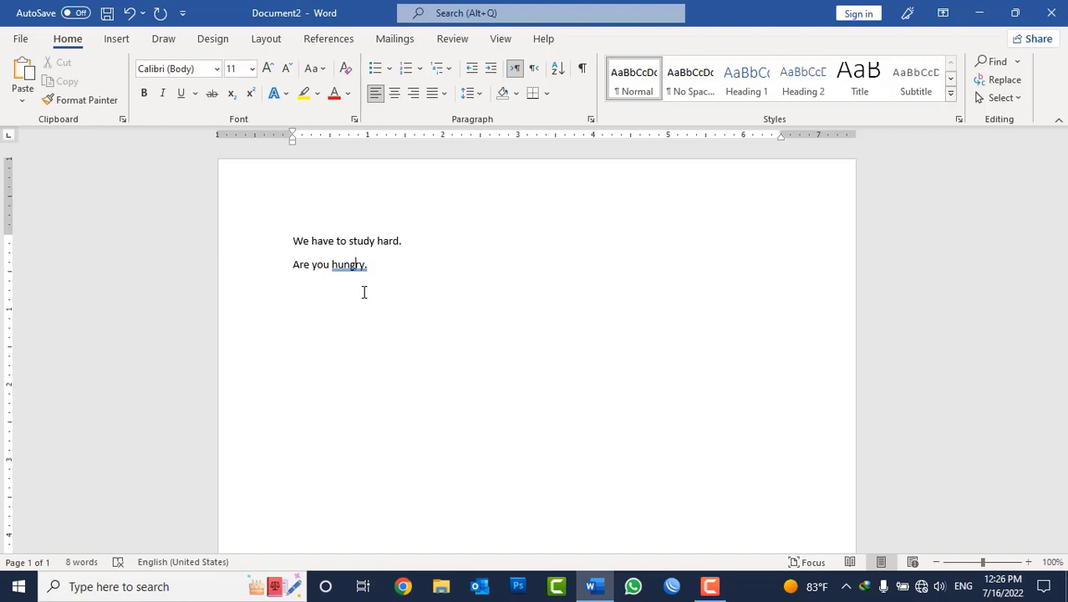
click(409, 281)
Step: Run Spelling & Grammar from the Review tab and accept the 'hungry?' suggestion
click(448, 42)
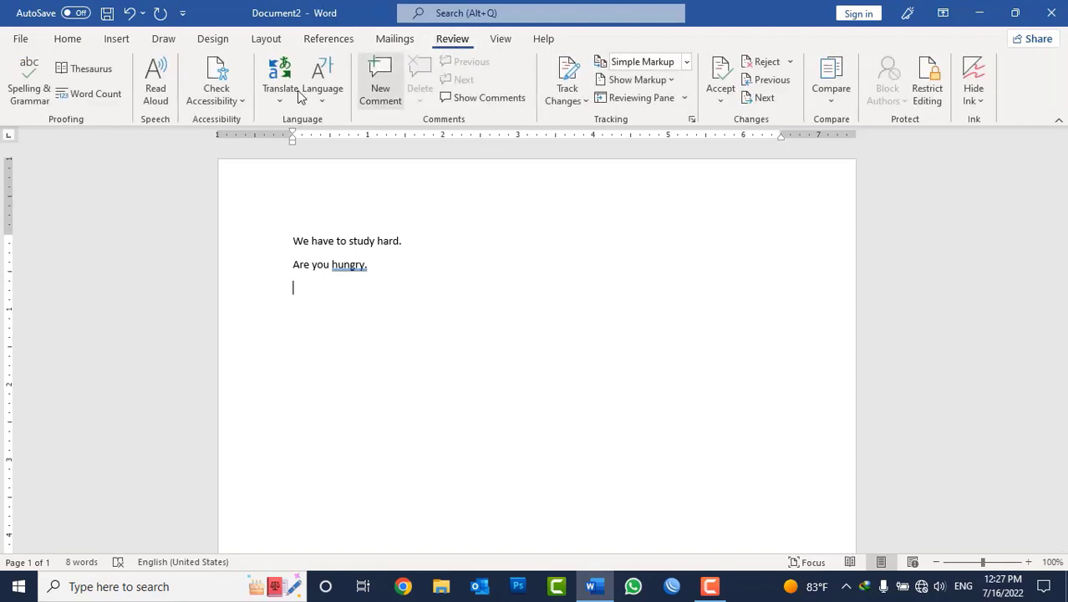
click(29, 83)
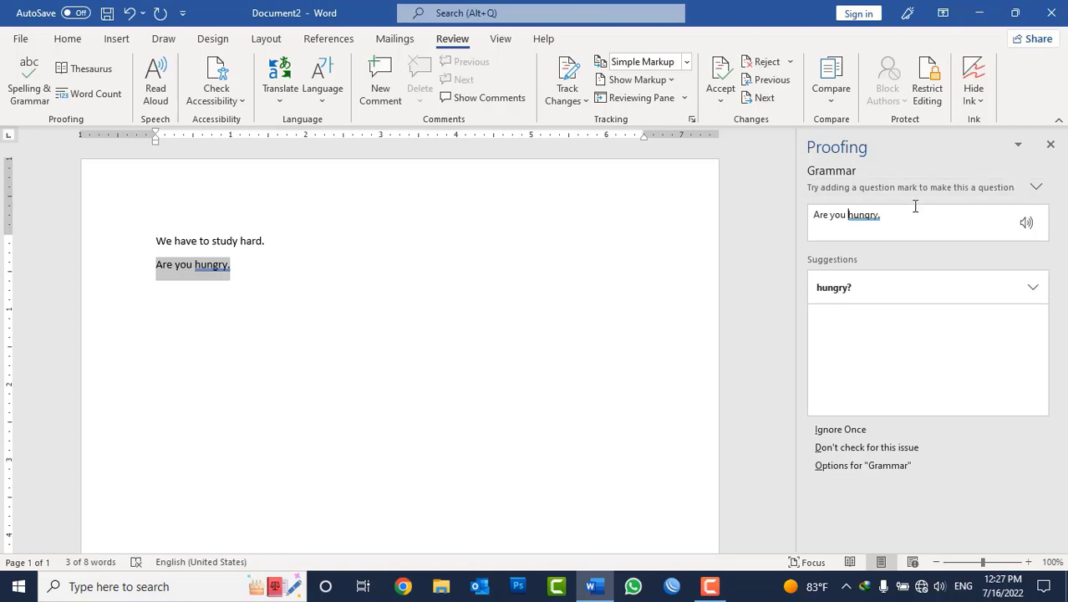
click(857, 298)
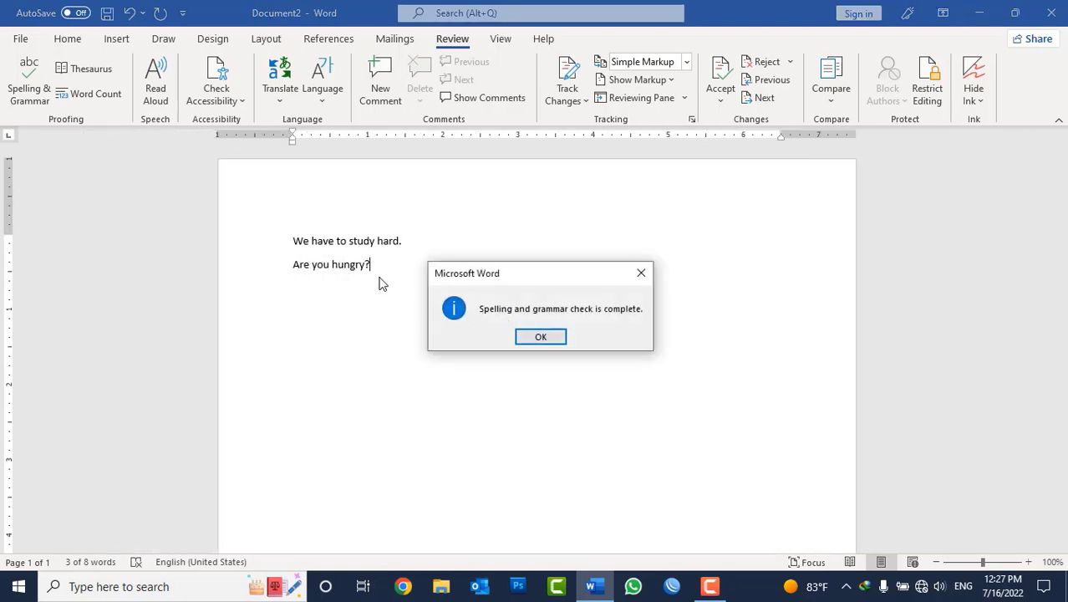
click(549, 338)
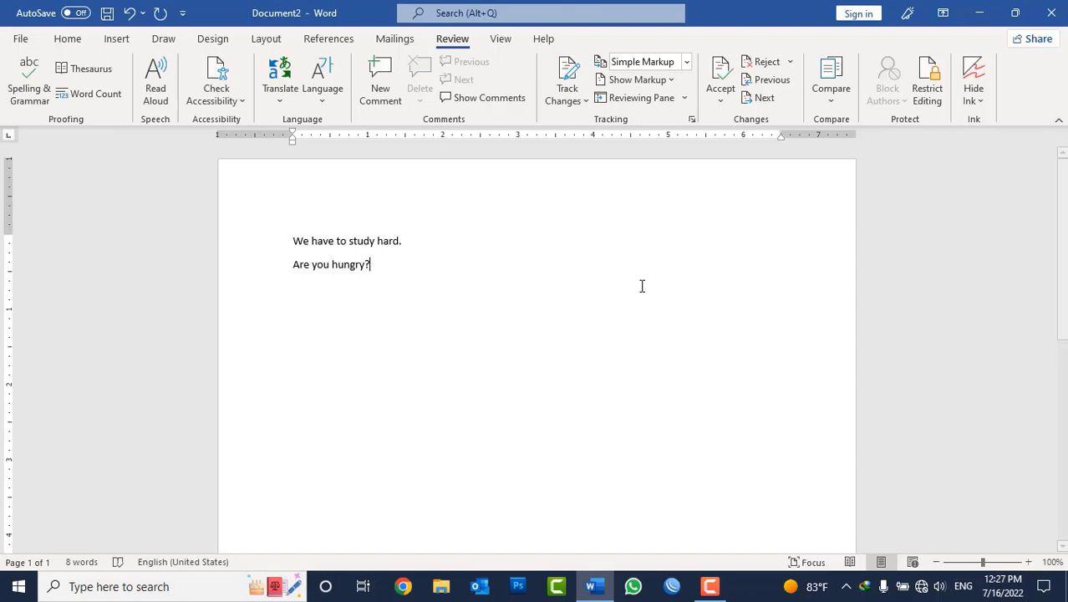
Step: Clear the document and fill it with =rand(11) sample paragraphs running to ten pages
key(ctrl+a)
key(Delete)
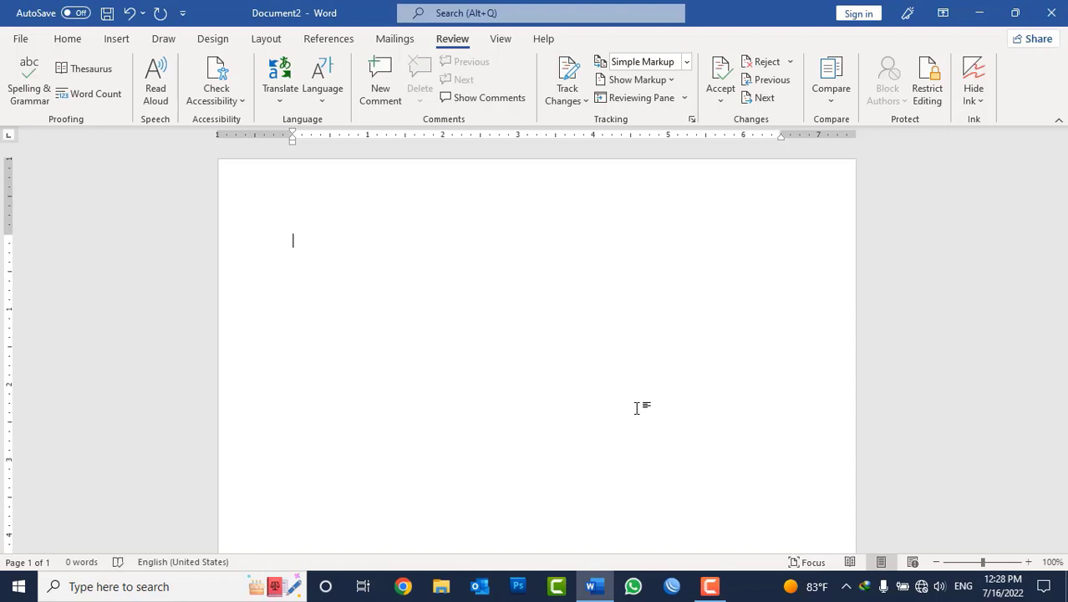
text(=rand()
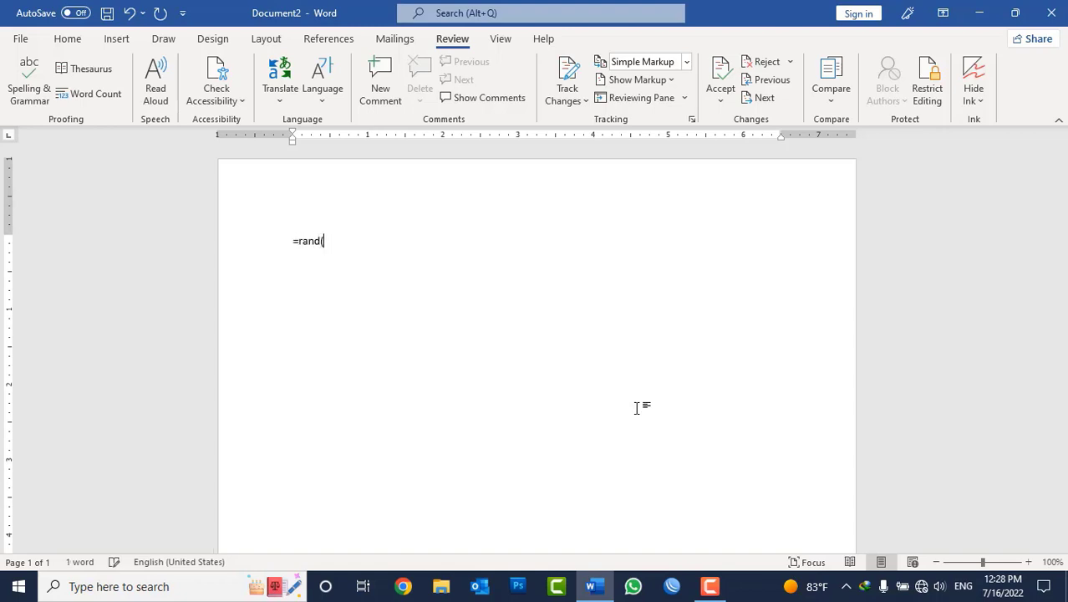
text(11))
key(Return)
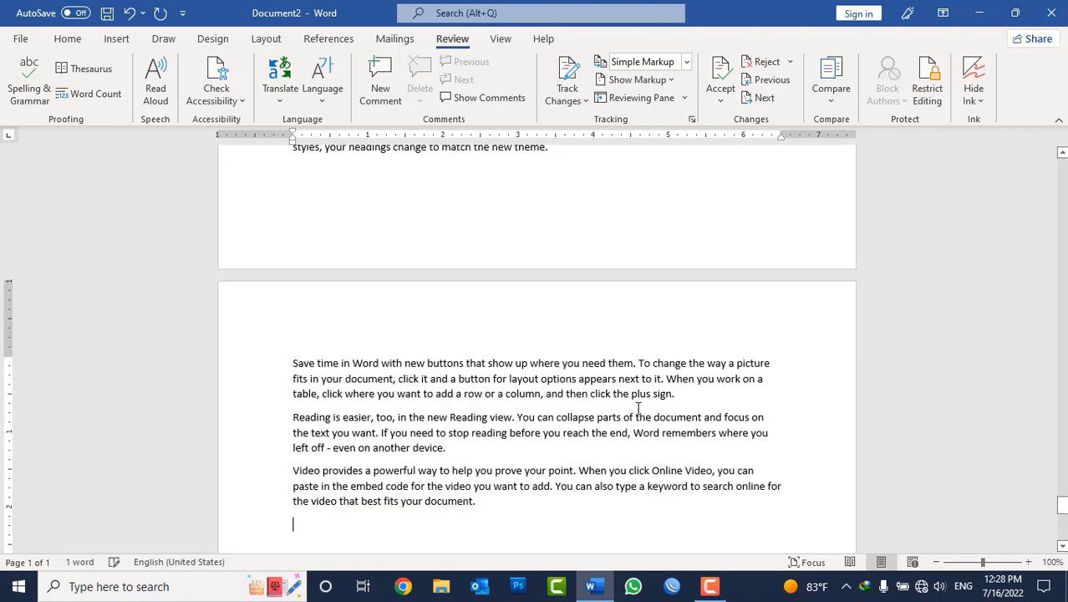
key(BackSpace)
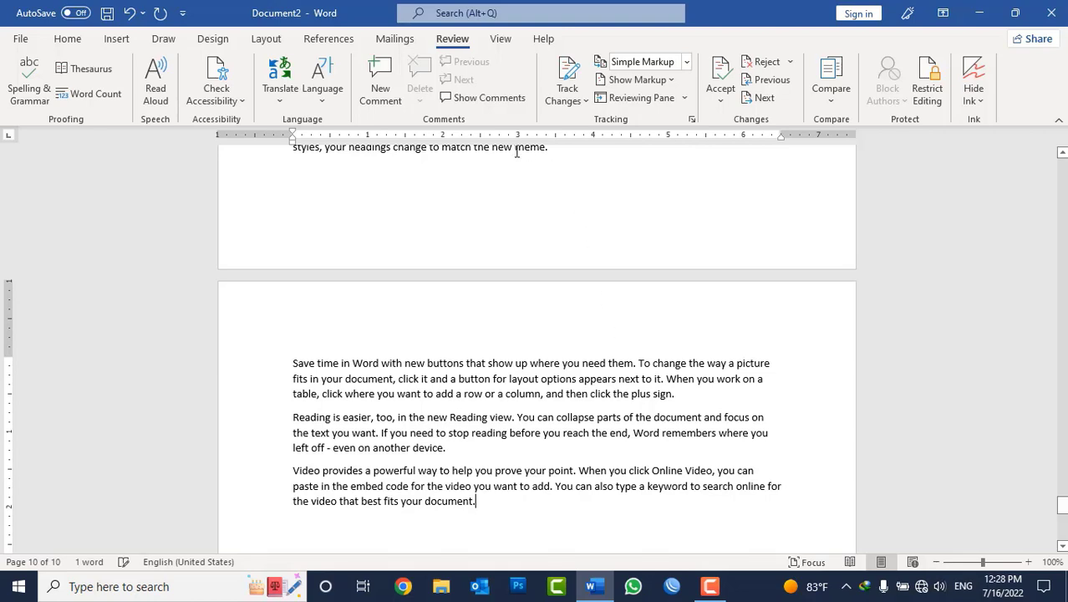
Step: Check Word Count with textboxes, footnotes and endnotes excluded, showing 5,305 words
click(108, 97)
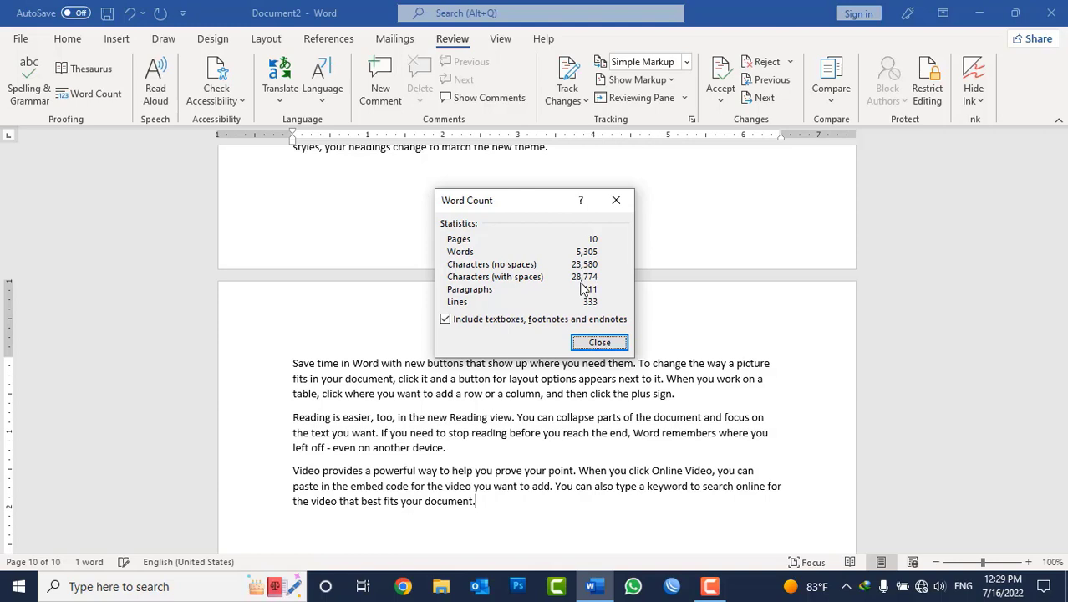
click(492, 324)
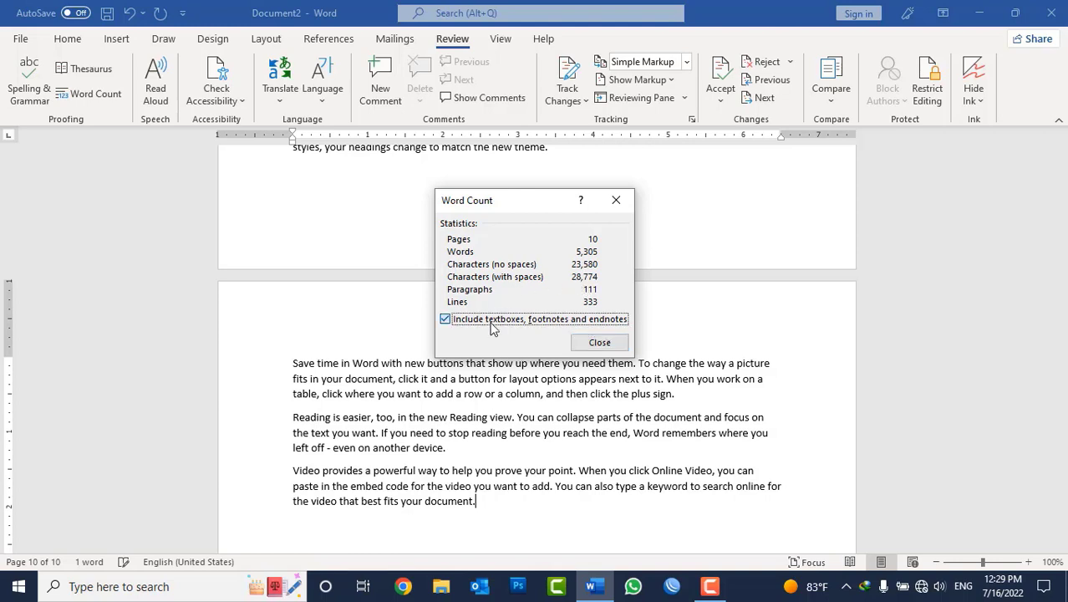
click(599, 343)
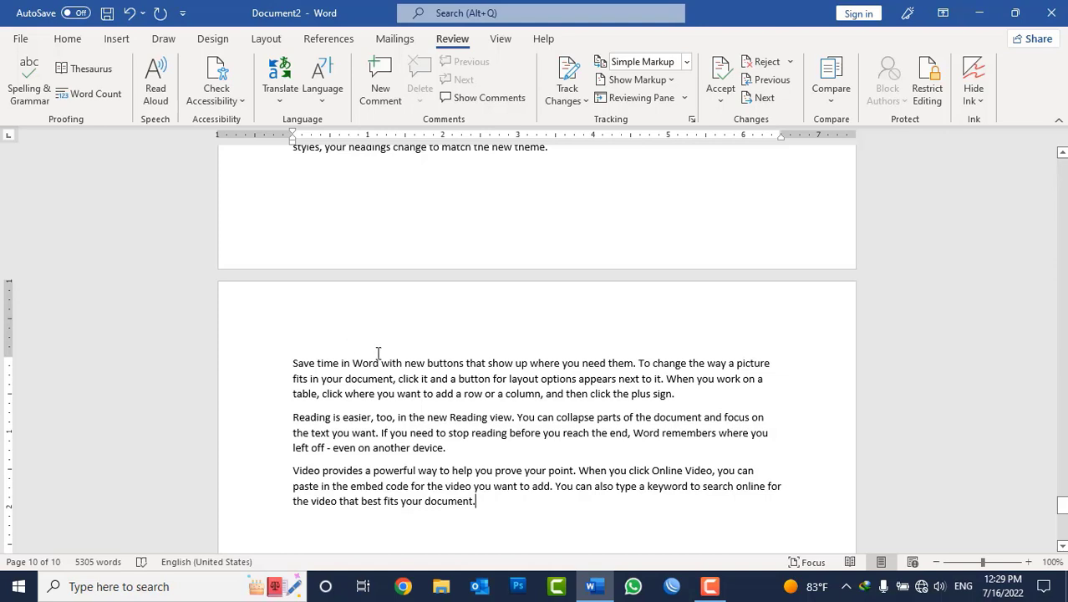
Step: Delete all ten pages of sample text and type the single word 'fine'
key(ctrl+a)
key(Delete)
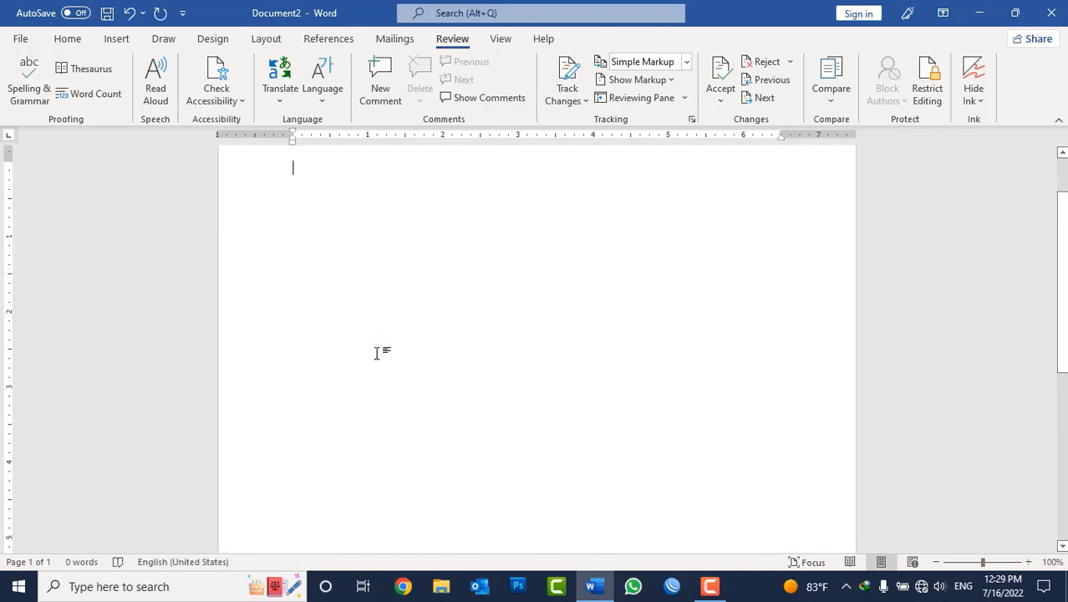
text(fine)
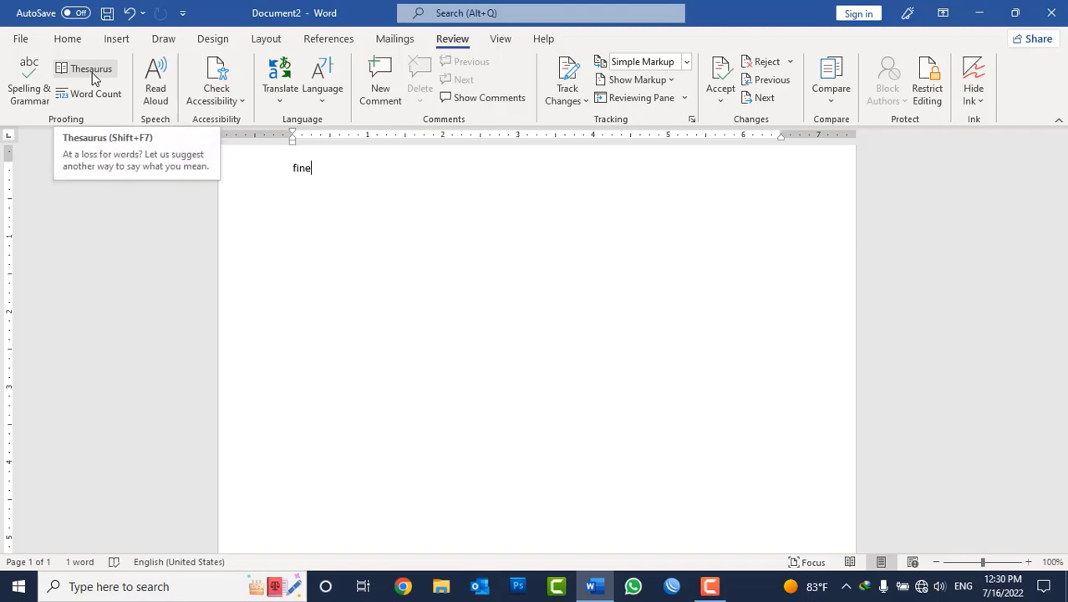
click(92, 70)
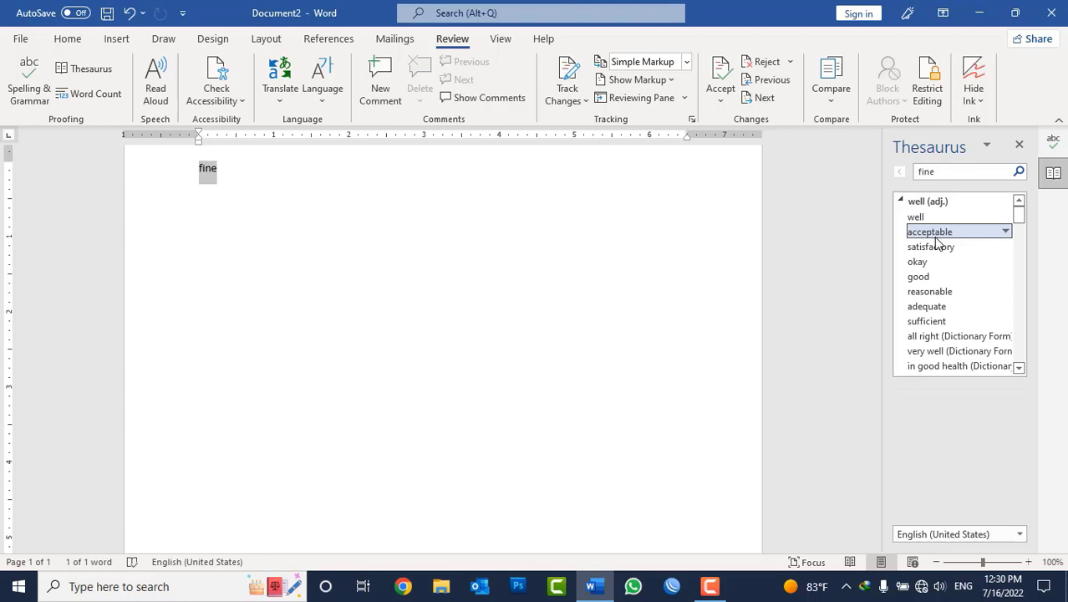
click(1046, 144)
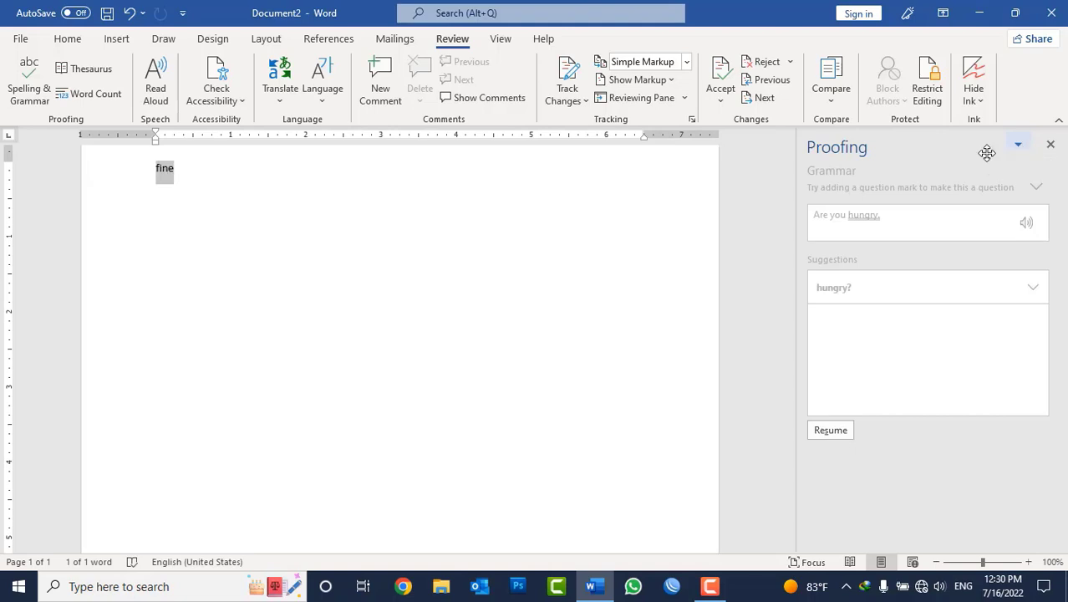
click(1050, 144)
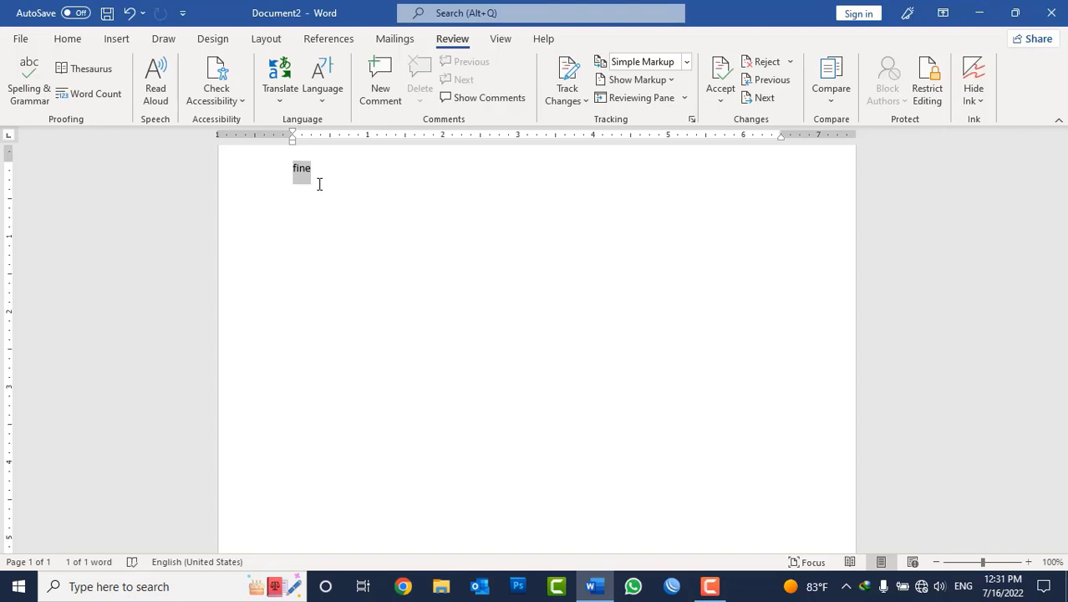
Step: Type 'Thesaurus' over the selected word 'fine'
text(T)
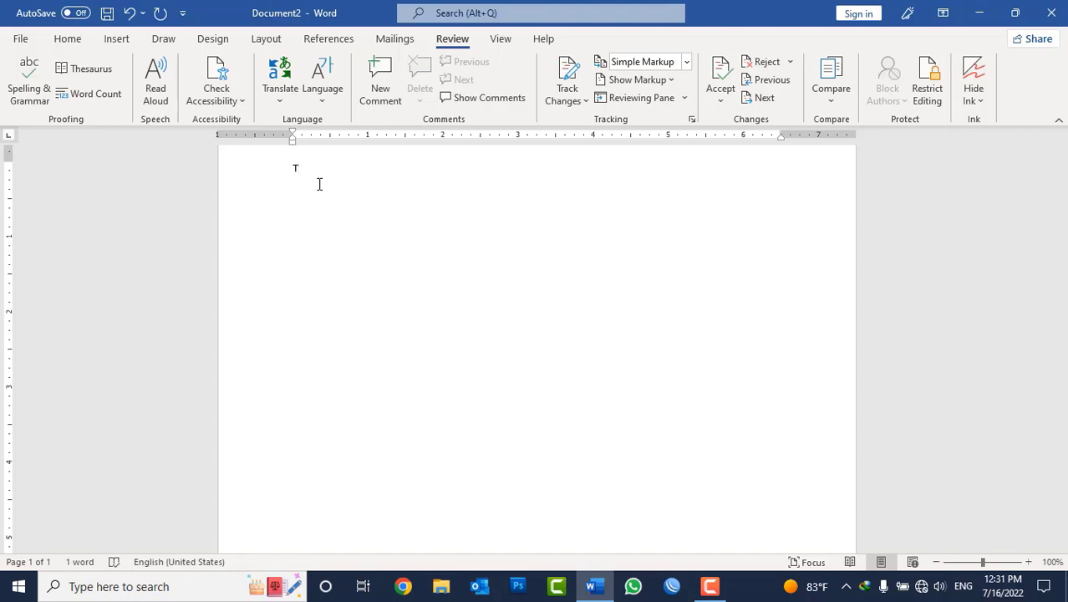
text(h)
text(e)
text(saur)
text(us)
Step: Select the word 'Thesaurus' and play it with Read Aloud
double_click(328, 171)
click(155, 83)
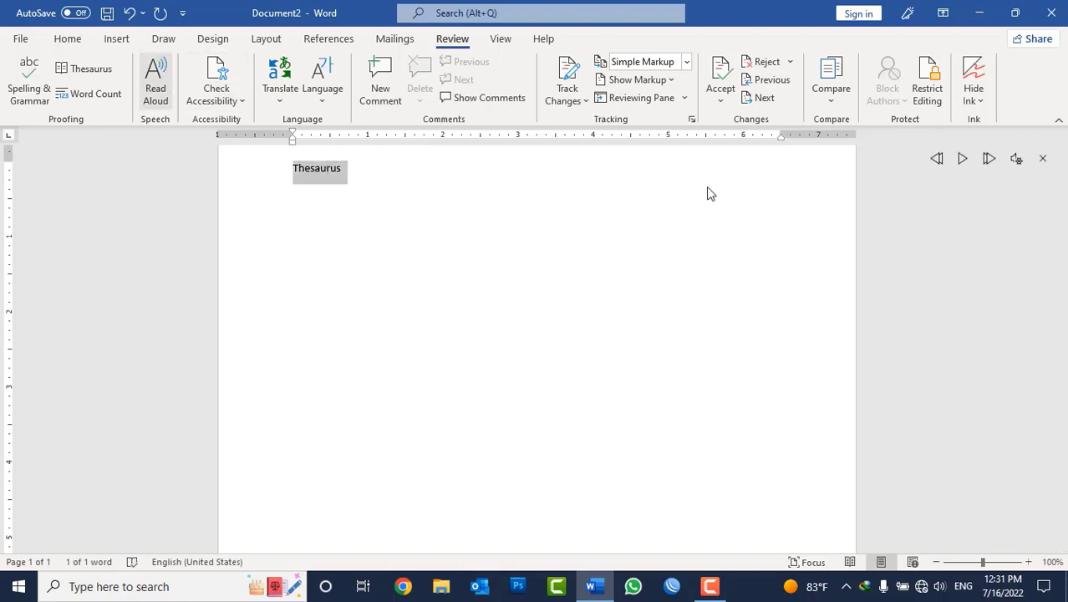
click(963, 161)
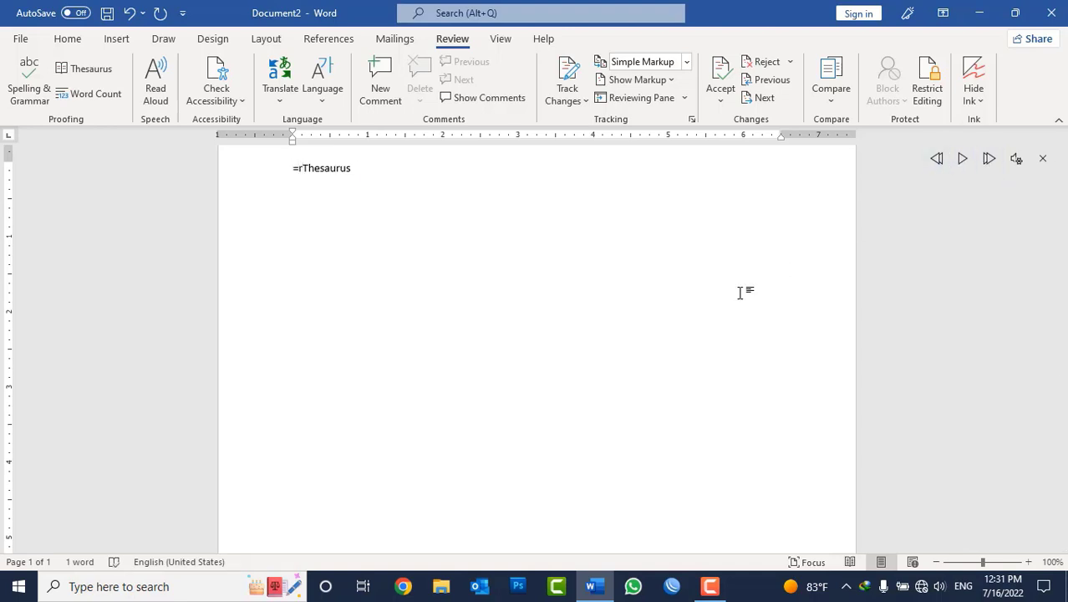
Step: Replace 'Thesaurus' with a =rand() sample paragraph about video
key(ctrl+a)
key(BackSpace)
text(rand)
text(())
key(Return)
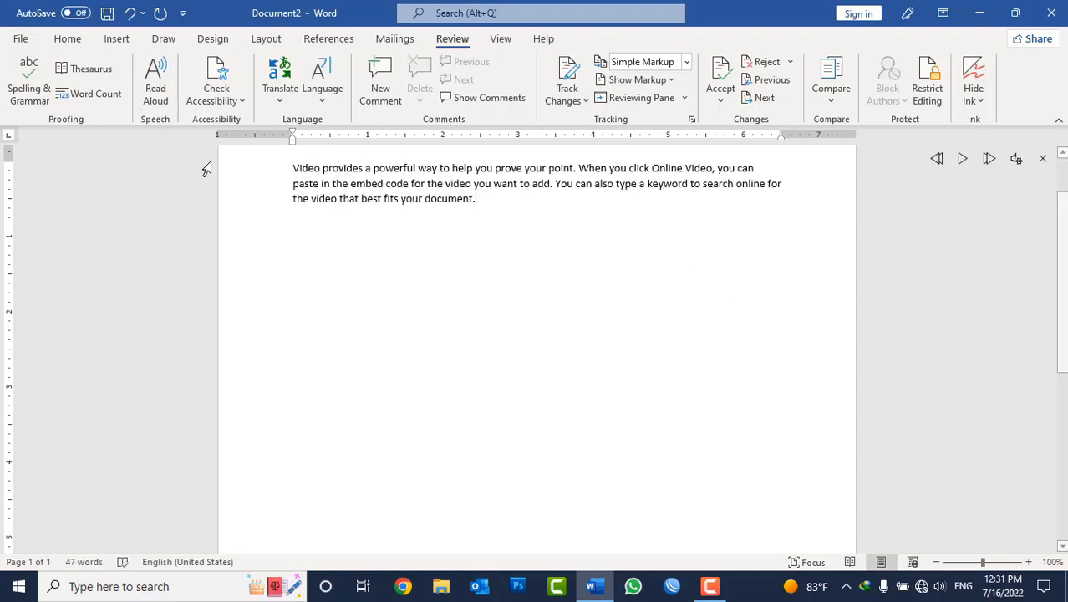
Step: Play the paragraph with Read Aloud, pause it, then skip ahead
click(959, 163)
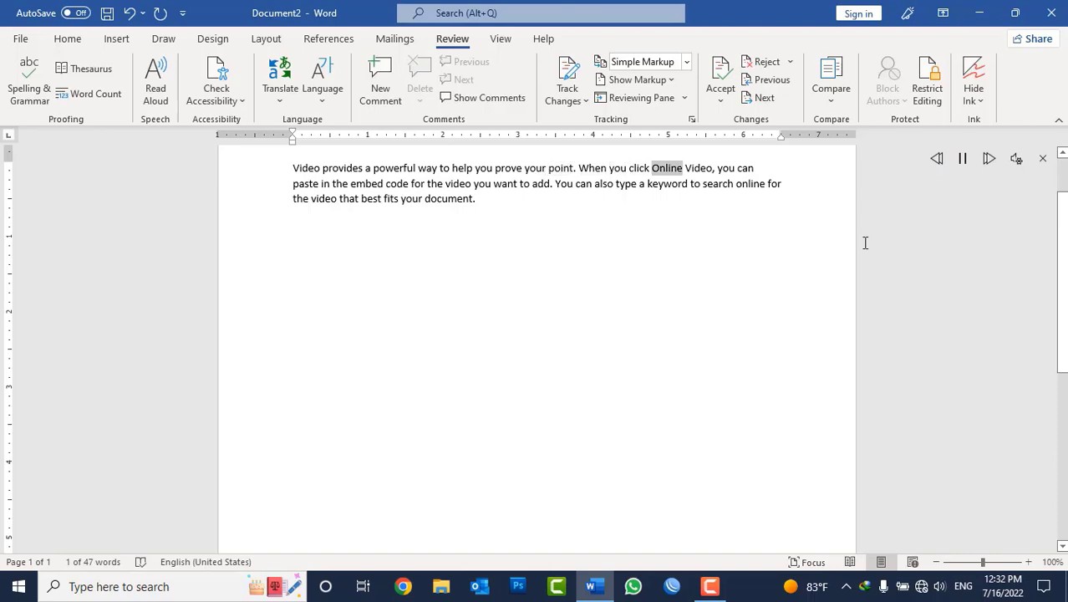
click(962, 158)
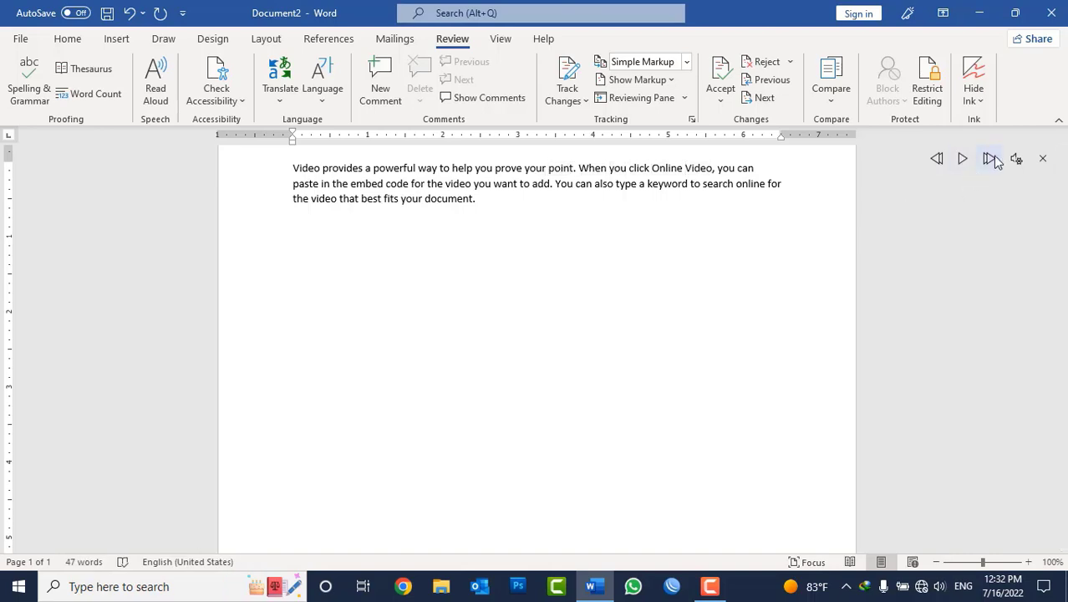
click(990, 159)
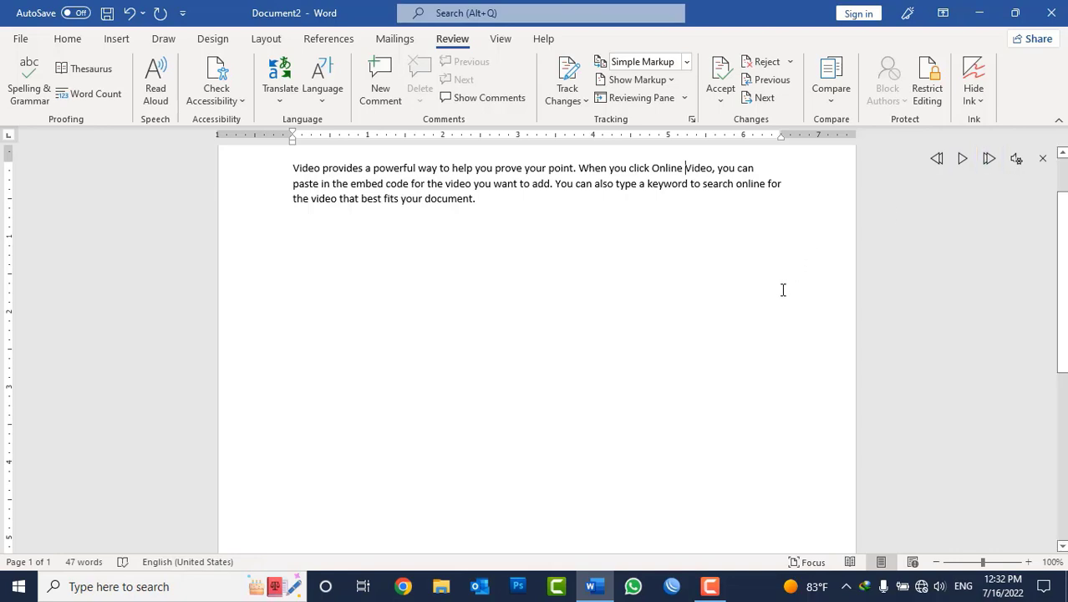
Step: Speed up the Read Aloud reading speed slightly and listen briefly
click(1017, 160)
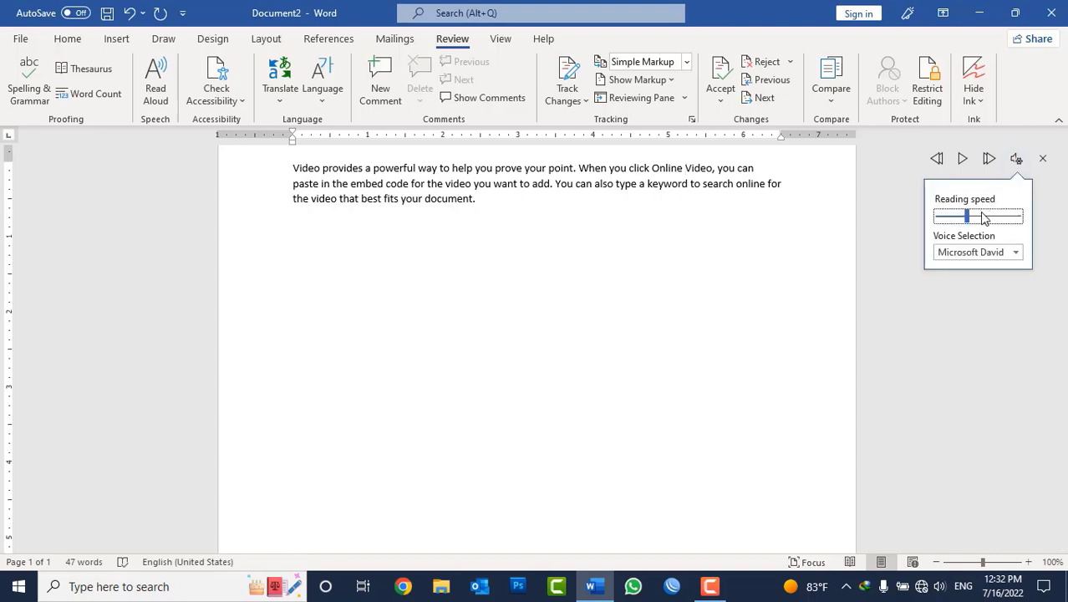
drag(984, 215, 994, 220)
click(963, 159)
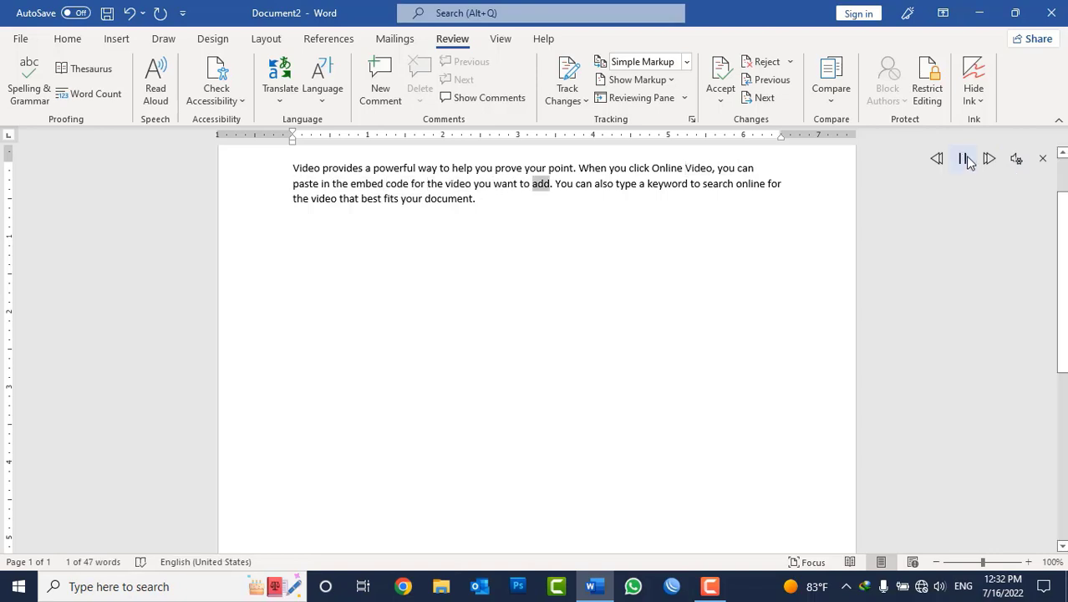
click(965, 160)
Step: Lower the reading speed and switch the voice to Microsoft Zira, then test it
click(1016, 159)
click(971, 216)
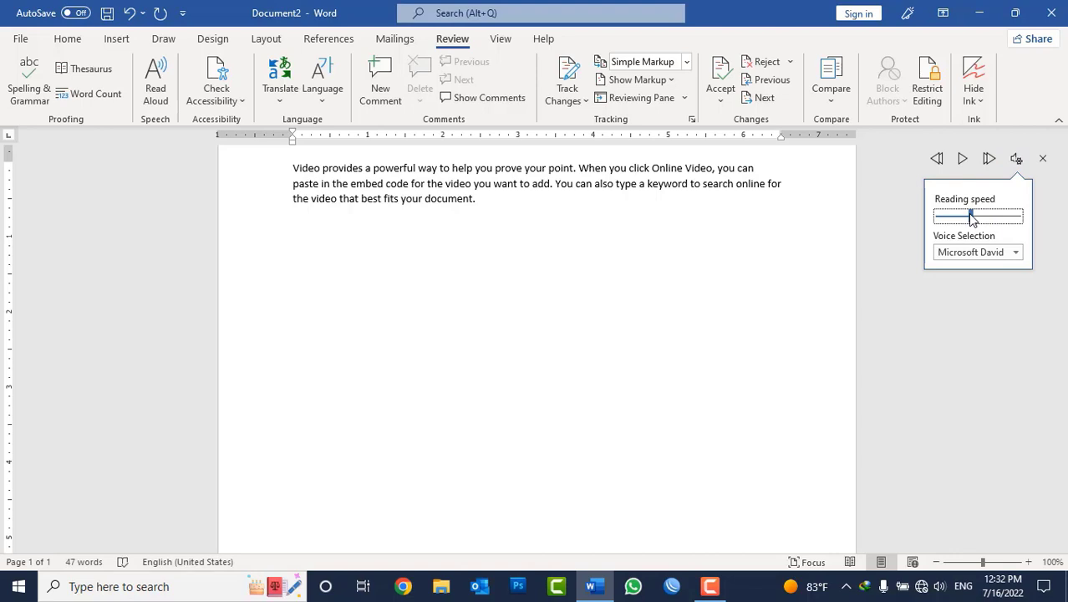
click(991, 256)
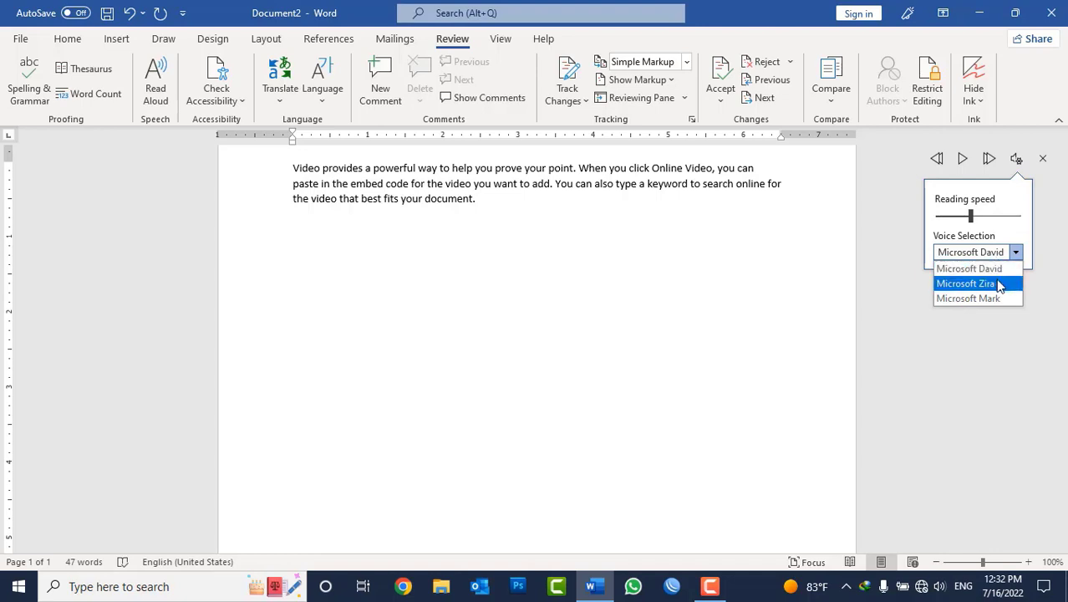
click(1000, 284)
click(964, 161)
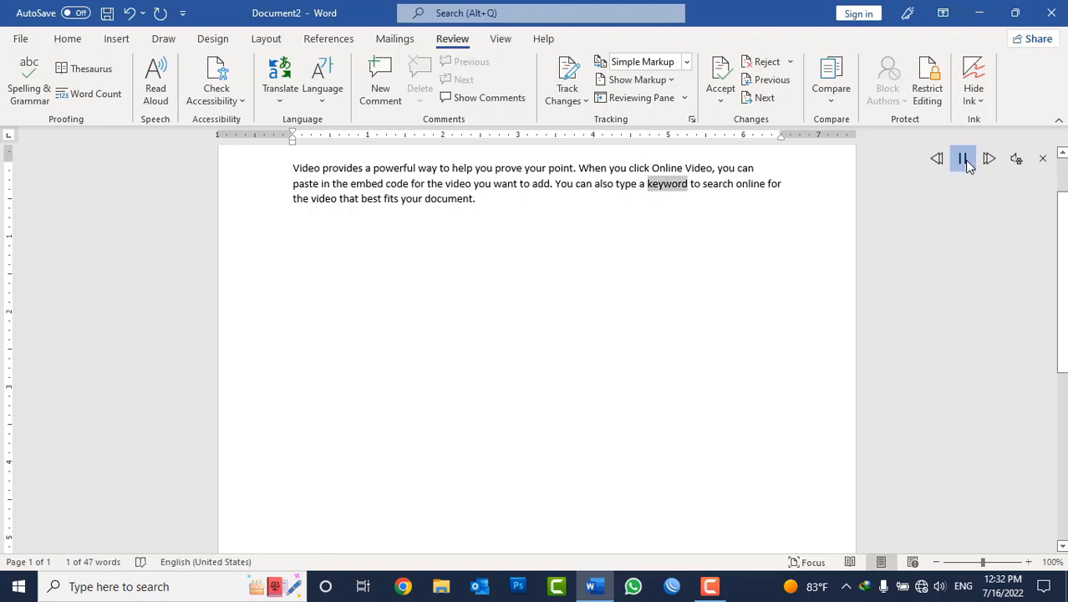
click(964, 160)
Step: Switch the voice to Microsoft Mark, listen, stop Read Aloud, and select the paragraph
click(1016, 160)
click(996, 252)
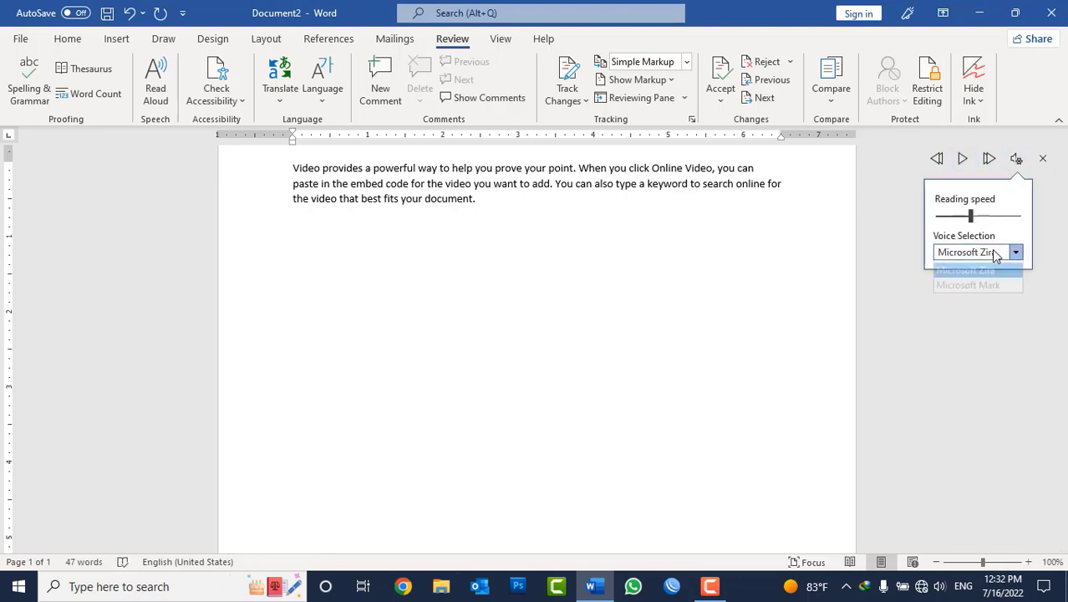
click(994, 298)
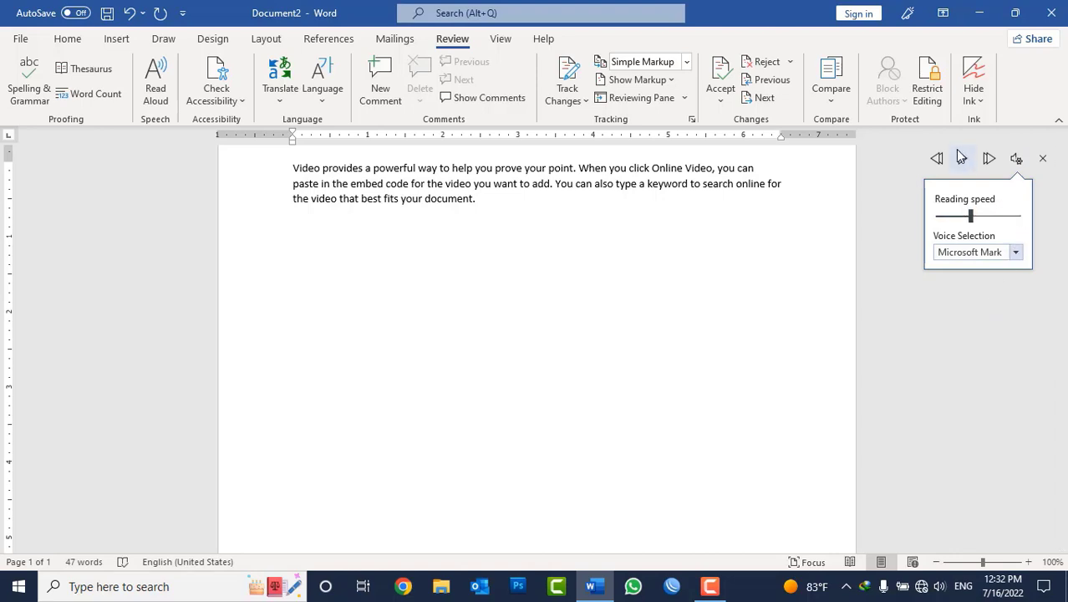
click(962, 159)
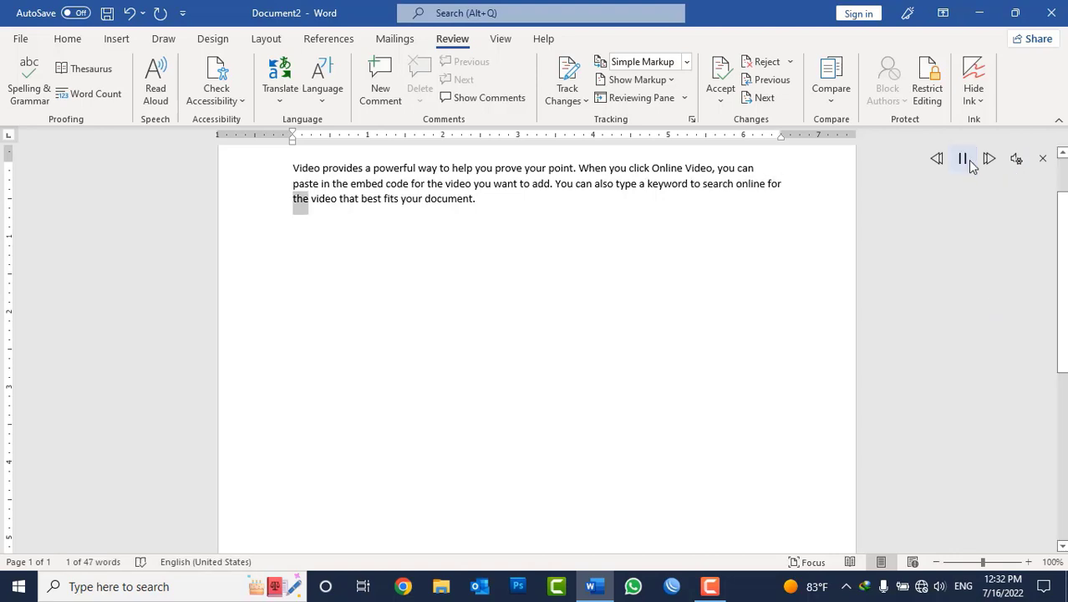
click(1042, 158)
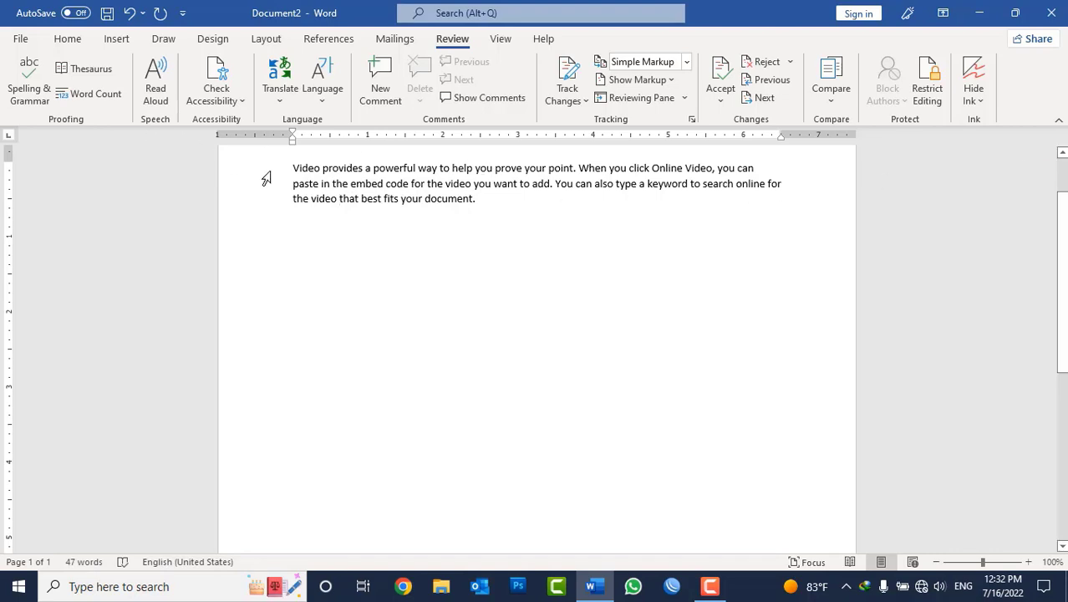
double_click(266, 179)
Step: Delete the selected paragraph and look through the Check Accessibility dropdown options
key(Delete)
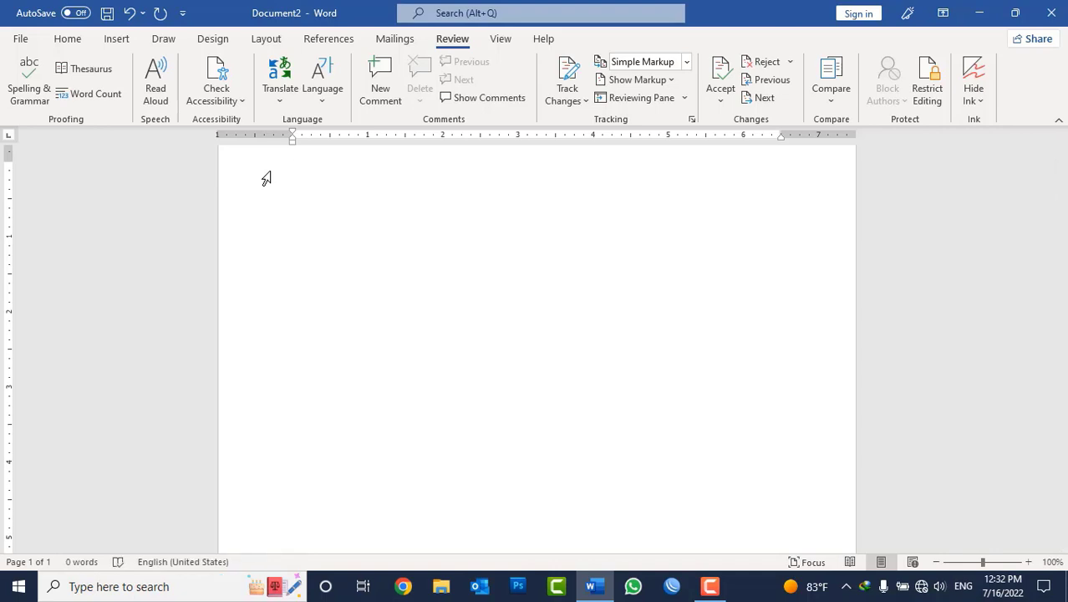
click(221, 98)
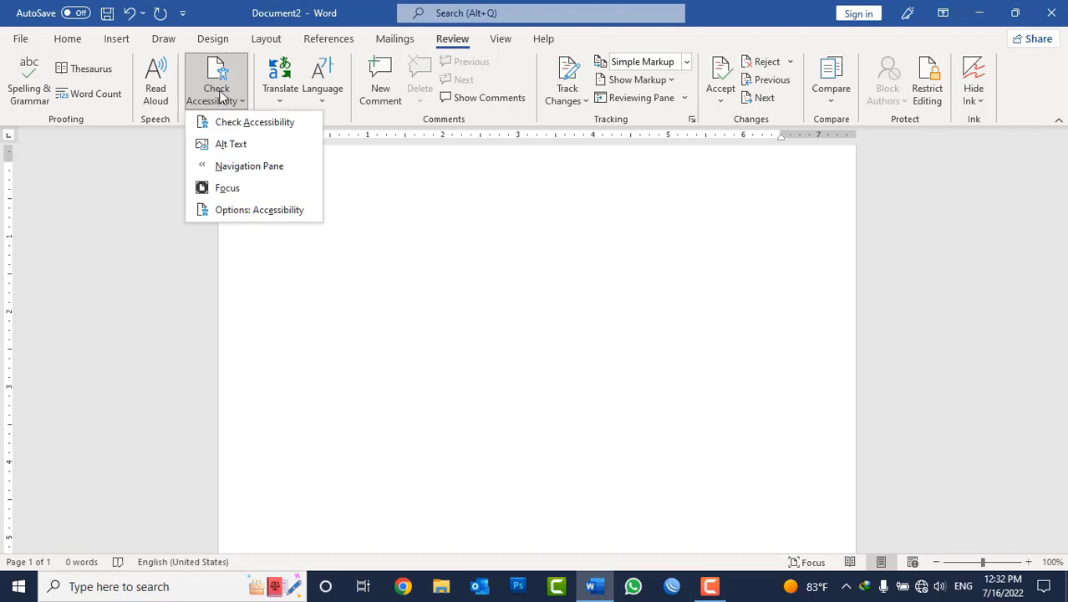
click(416, 233)
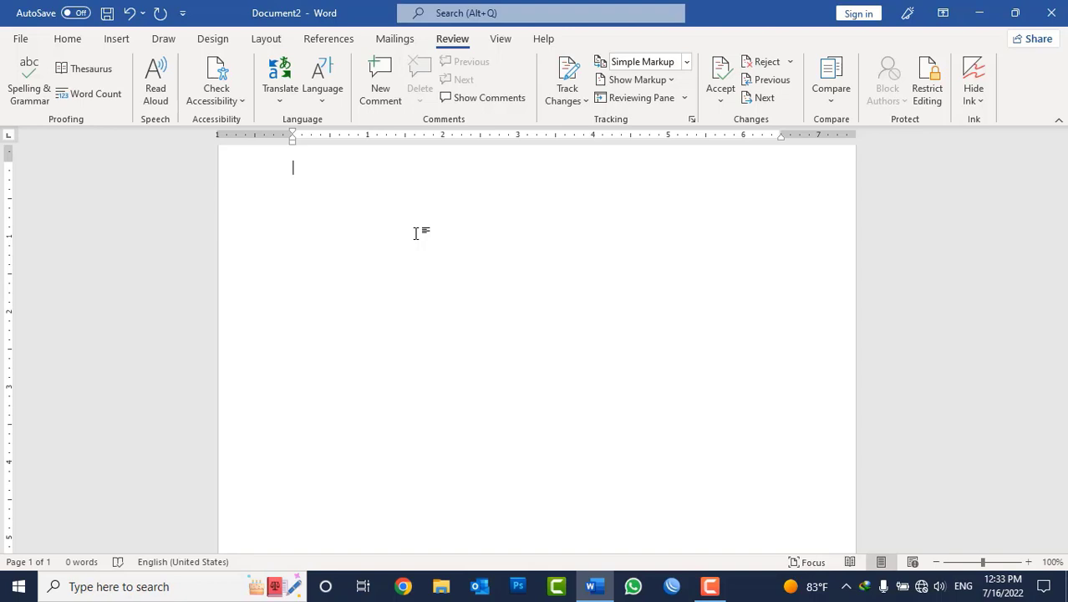
click(236, 101)
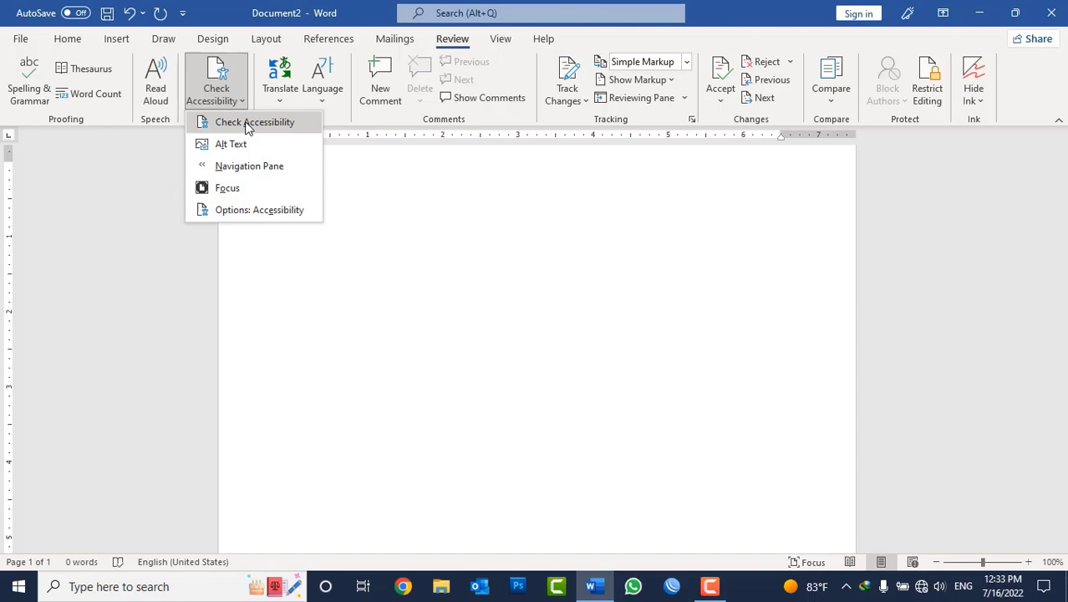
Step: Generate several paragraphs of =rand() sample text in the empty document
click(422, 242)
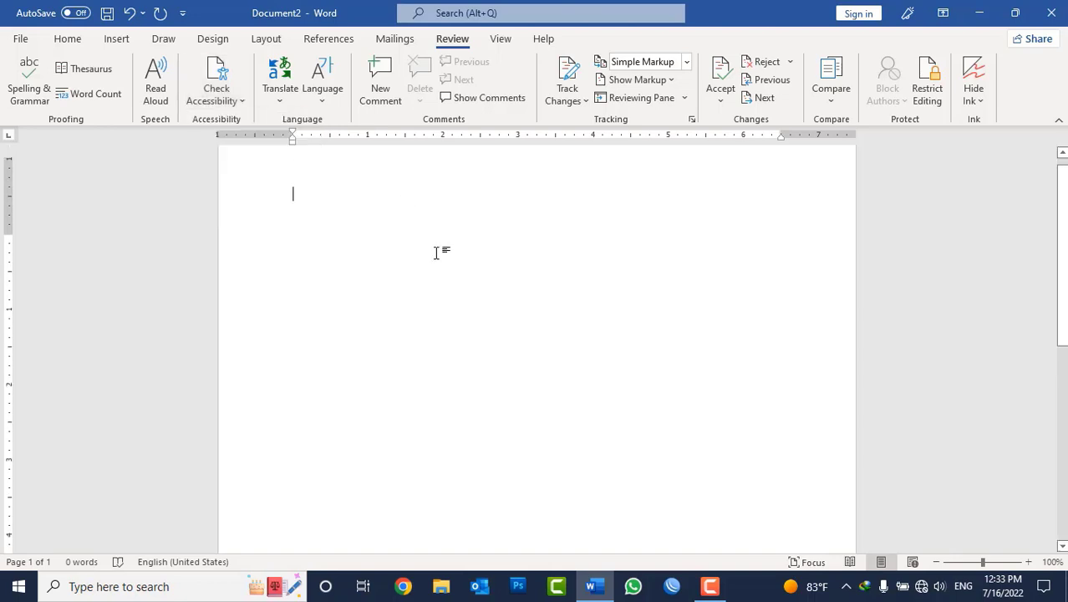
text(=rand)
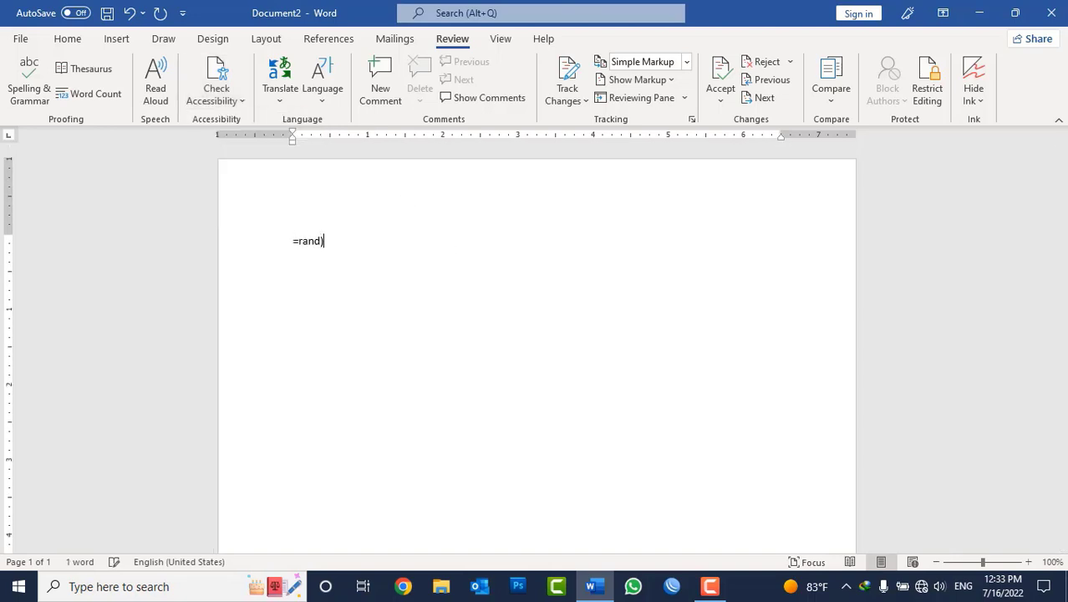
text(()
text())
key(Return)
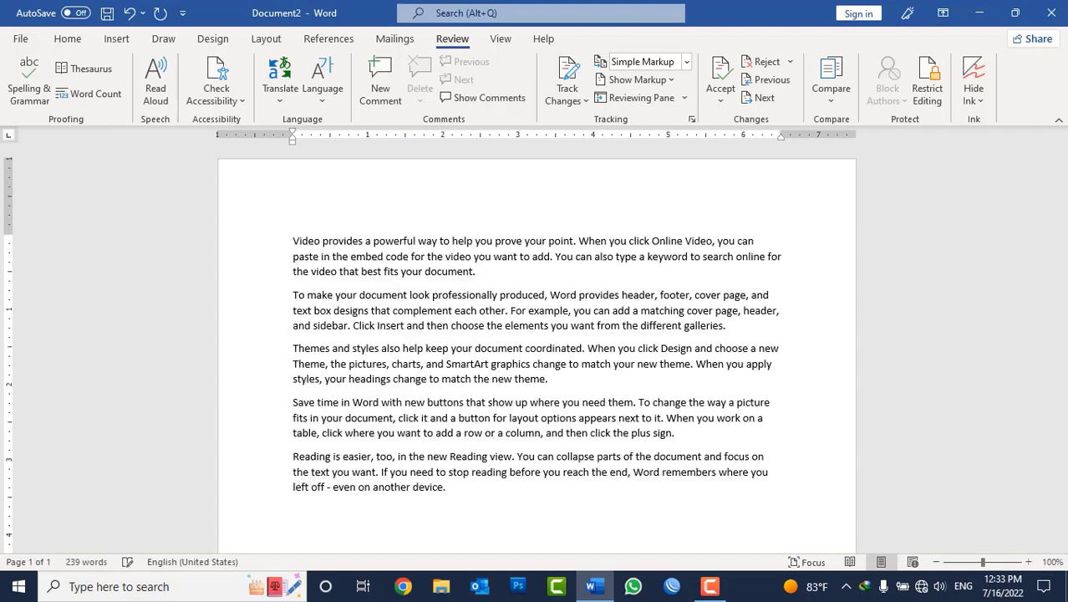
Step: Set the font colour of the first three paragraphs to White so they disappear
drag(553, 382, 293, 241)
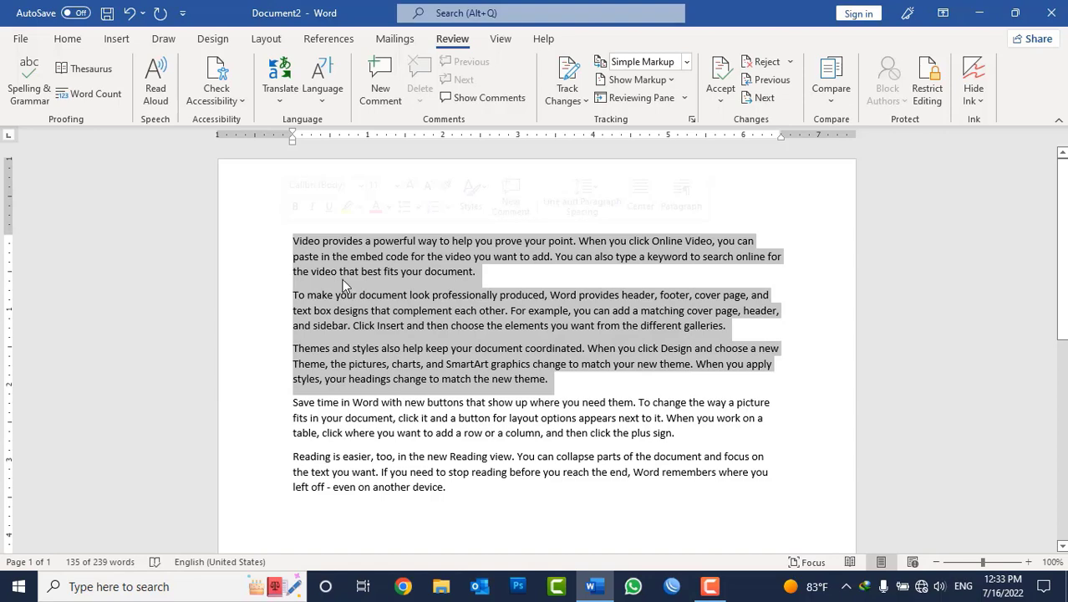
click(77, 39)
click(348, 94)
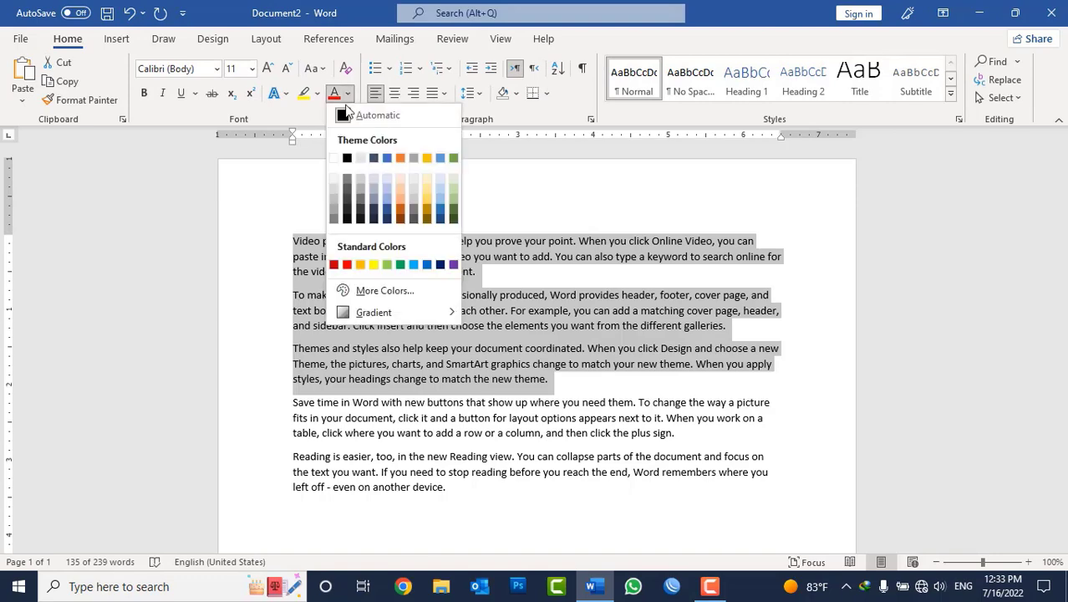
click(333, 158)
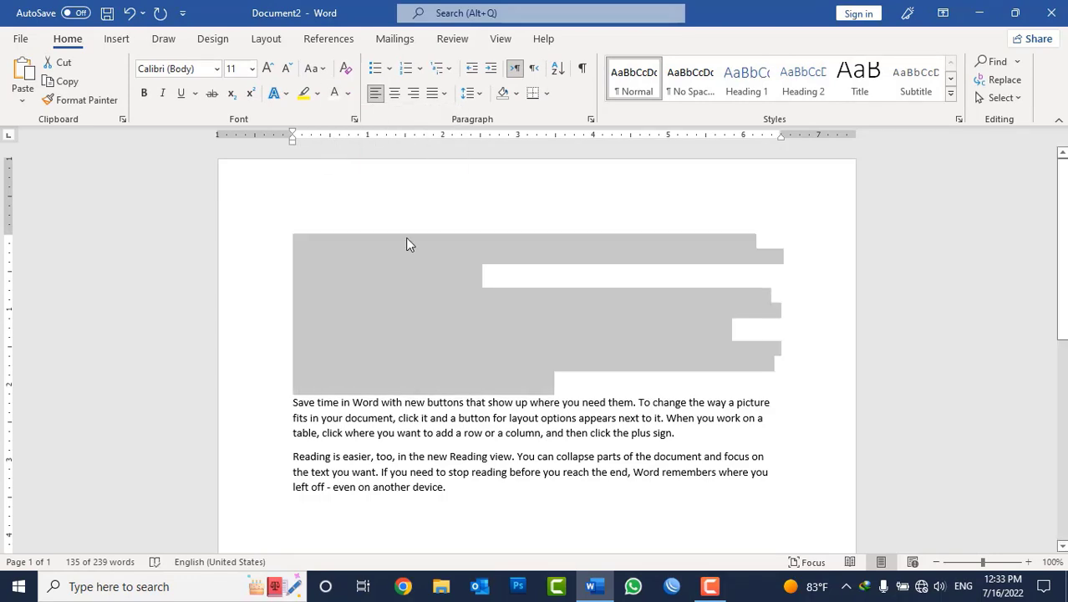
click(537, 288)
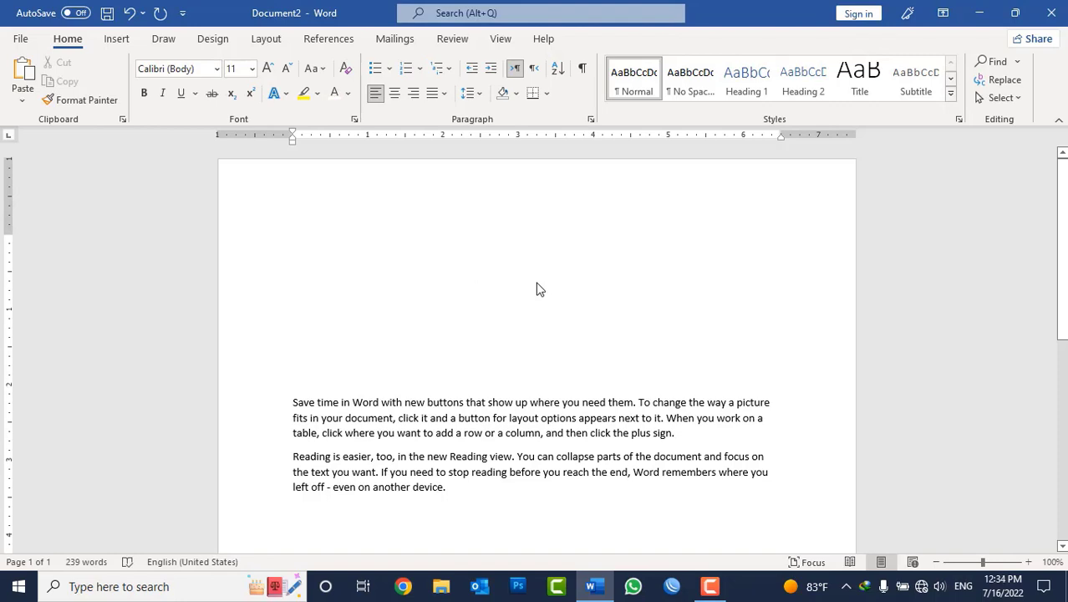
Step: Run Check Accessibility from the Review tab's accessibility menu
click(392, 40)
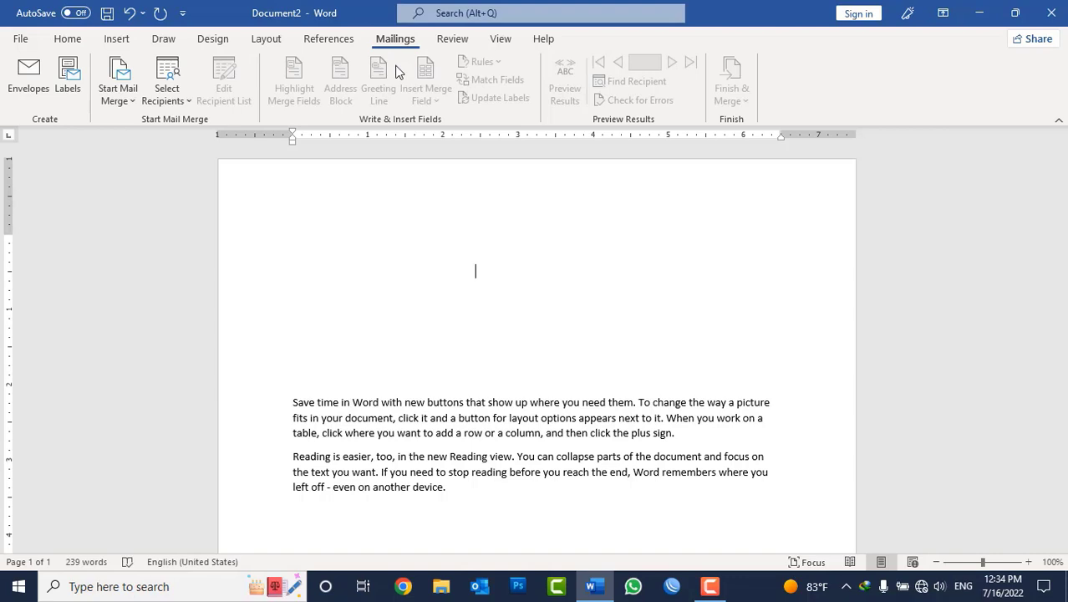
click(449, 47)
click(222, 100)
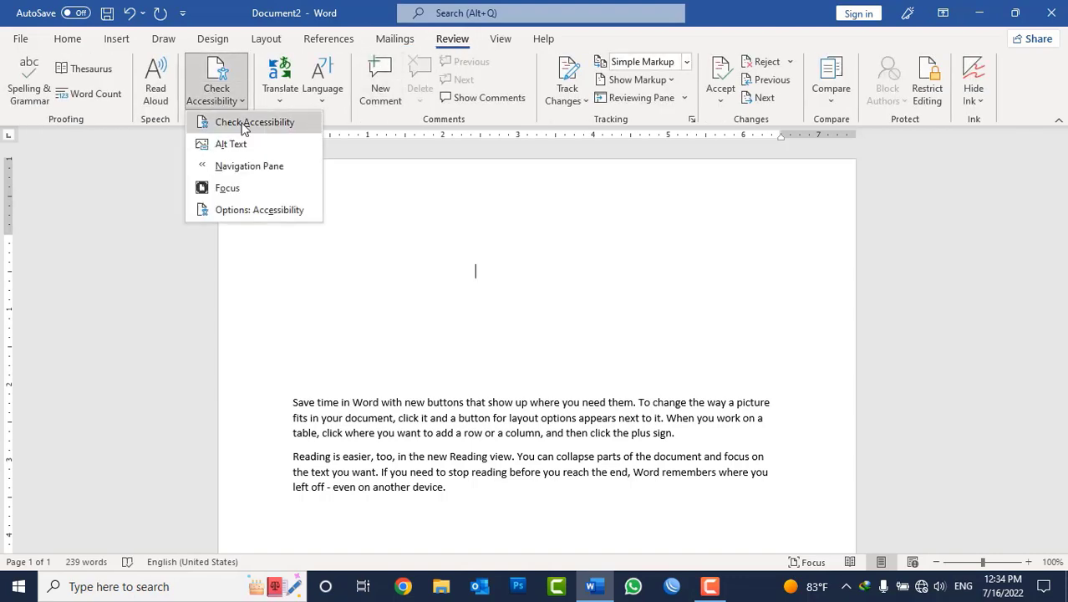
click(243, 123)
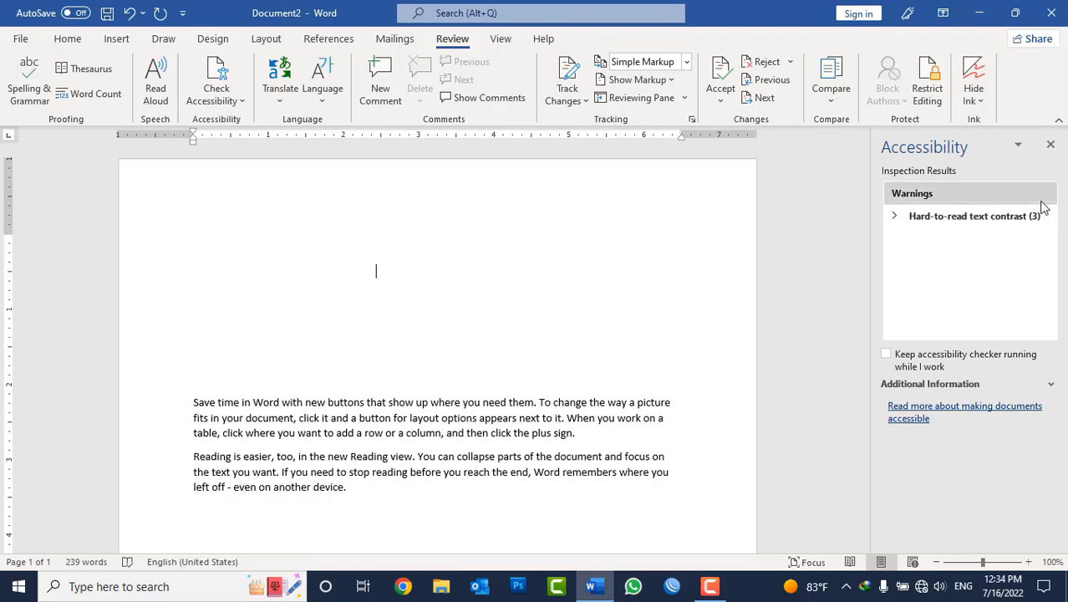
Step: Expand the three Hard-to-read text contrast warnings, locate each, and select the hidden paragraphs
click(994, 214)
click(976, 234)
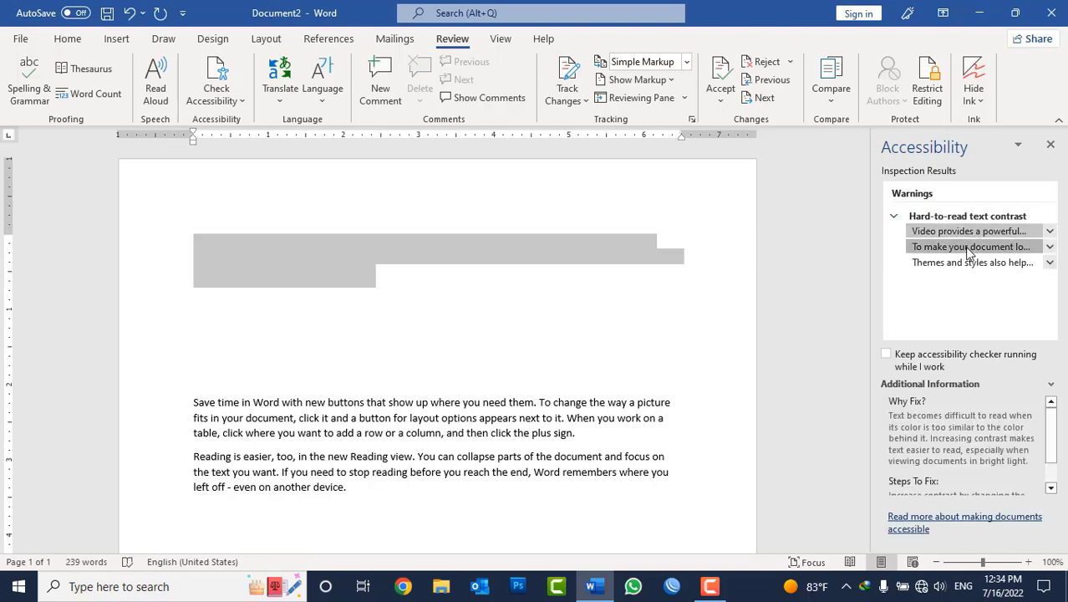
click(973, 248)
click(969, 265)
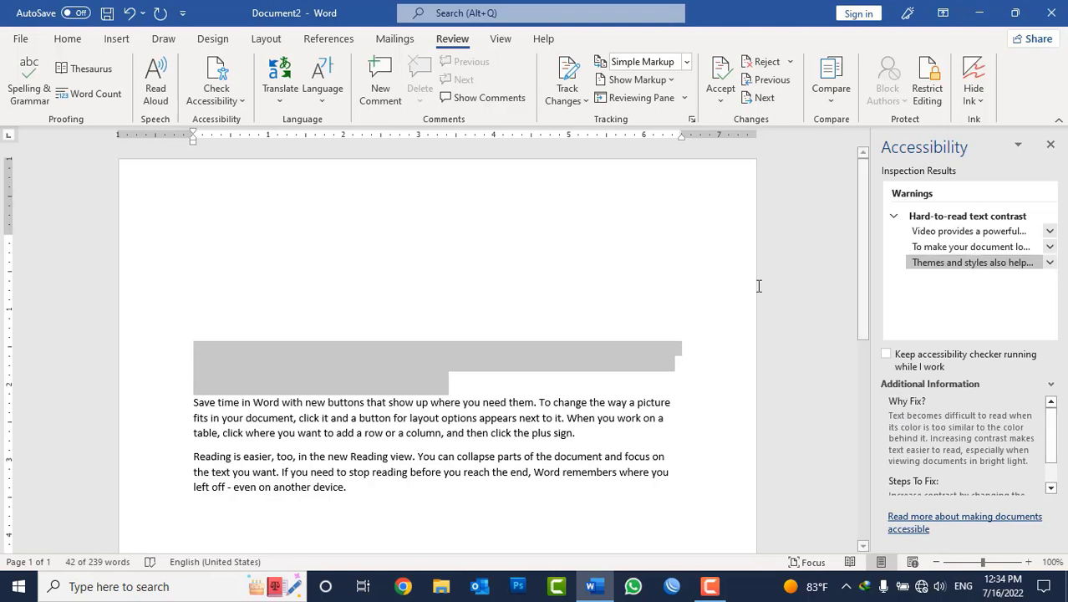
click(589, 386)
drag(518, 381, 131, 190)
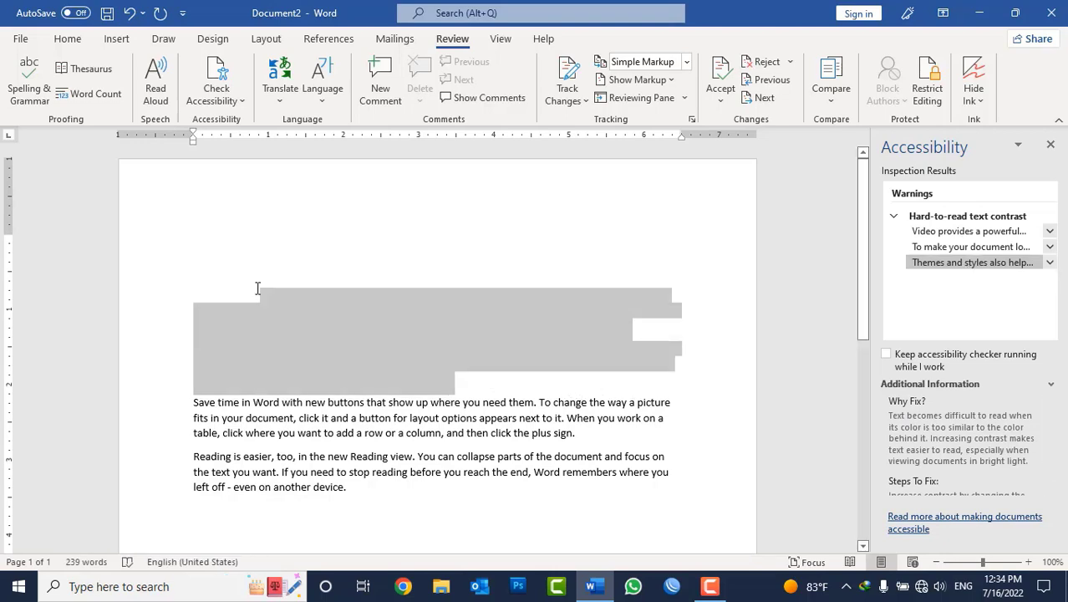
Step: Change the three hidden paragraphs' font colour to Black from the Theme Colors
click(69, 40)
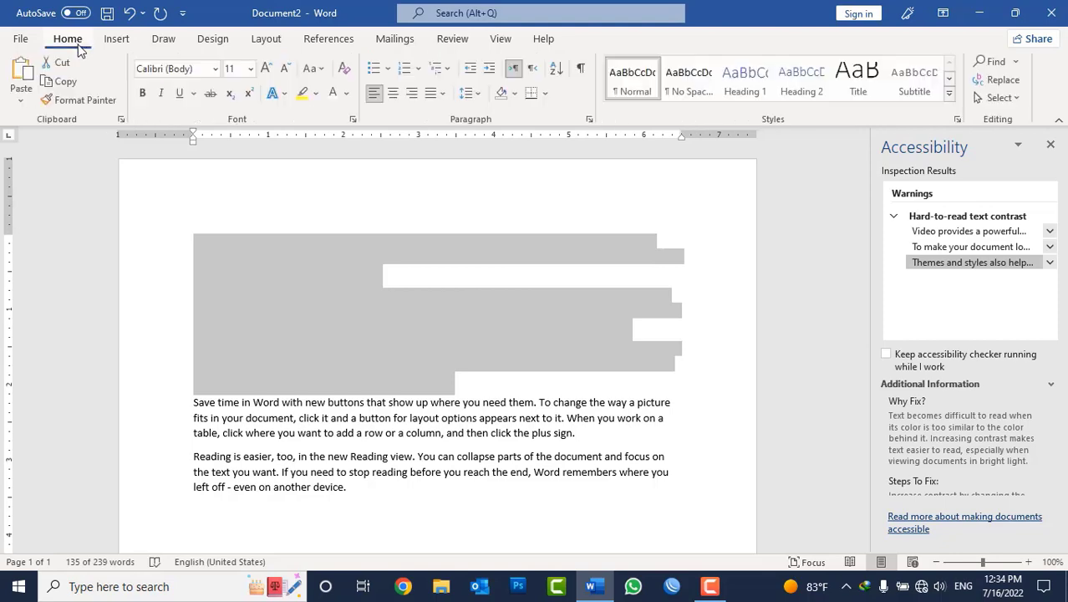
click(348, 94)
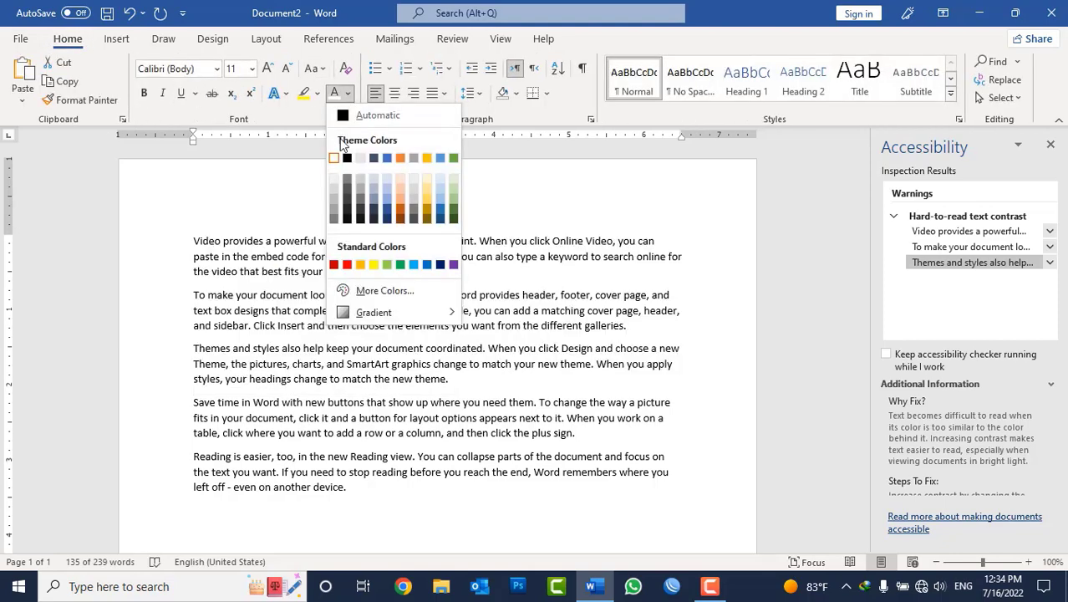
click(347, 177)
click(610, 349)
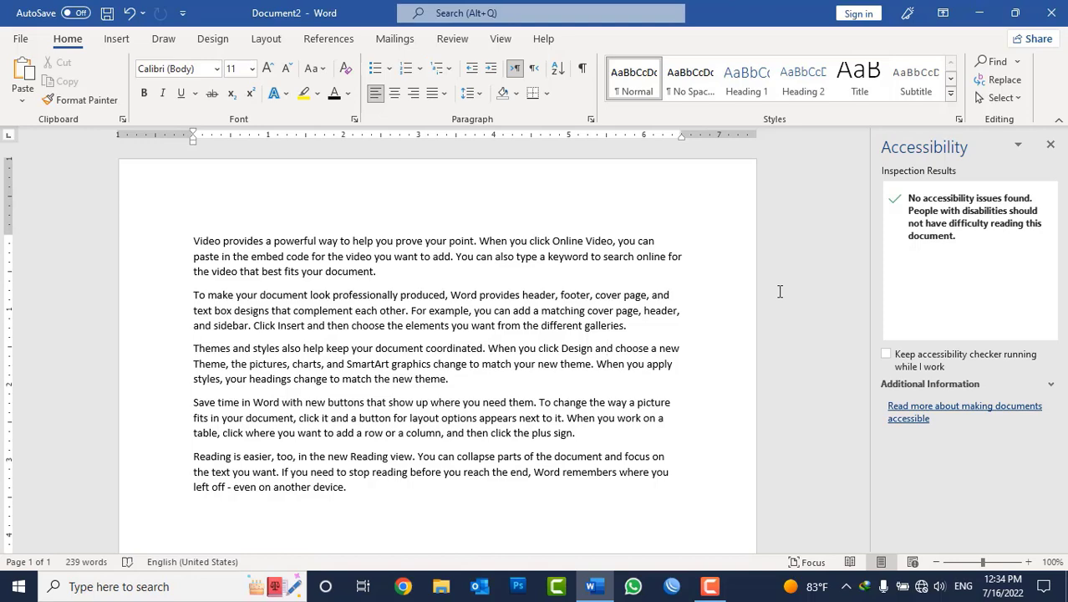
Step: Delete all the document text and close the accessibility results pane
key(ctrl+a)
key(Delete)
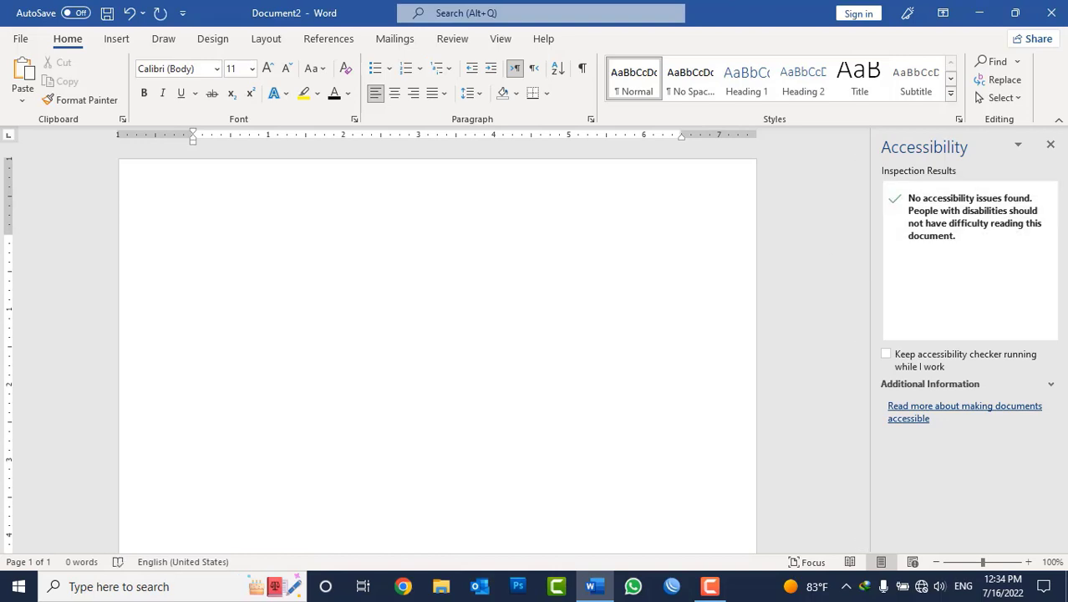
click(1049, 146)
Step: Draw a blue oval shape near the left edge of the page
click(116, 38)
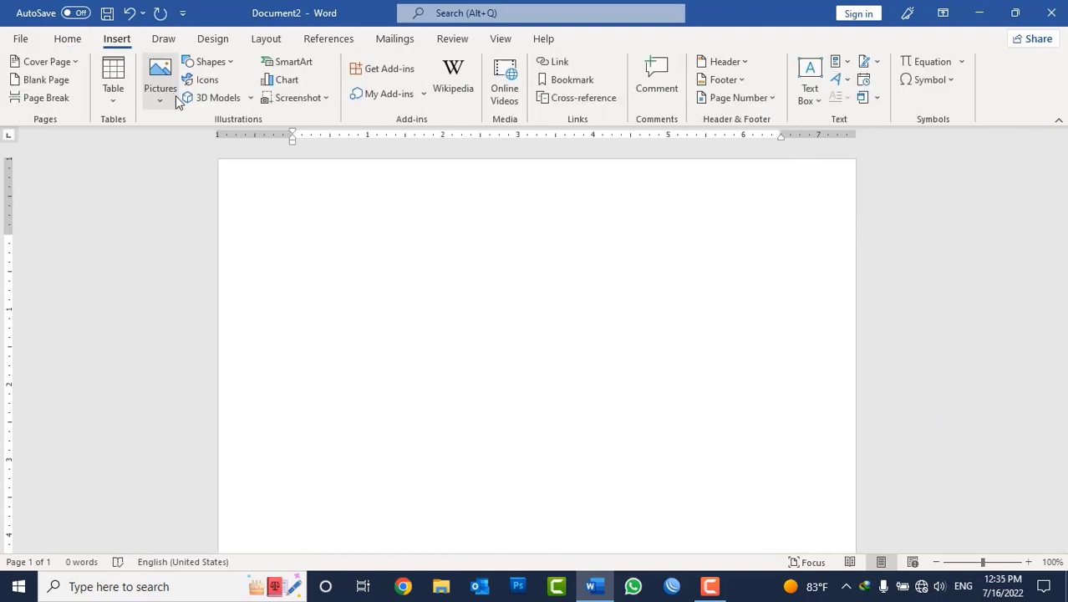
click(208, 62)
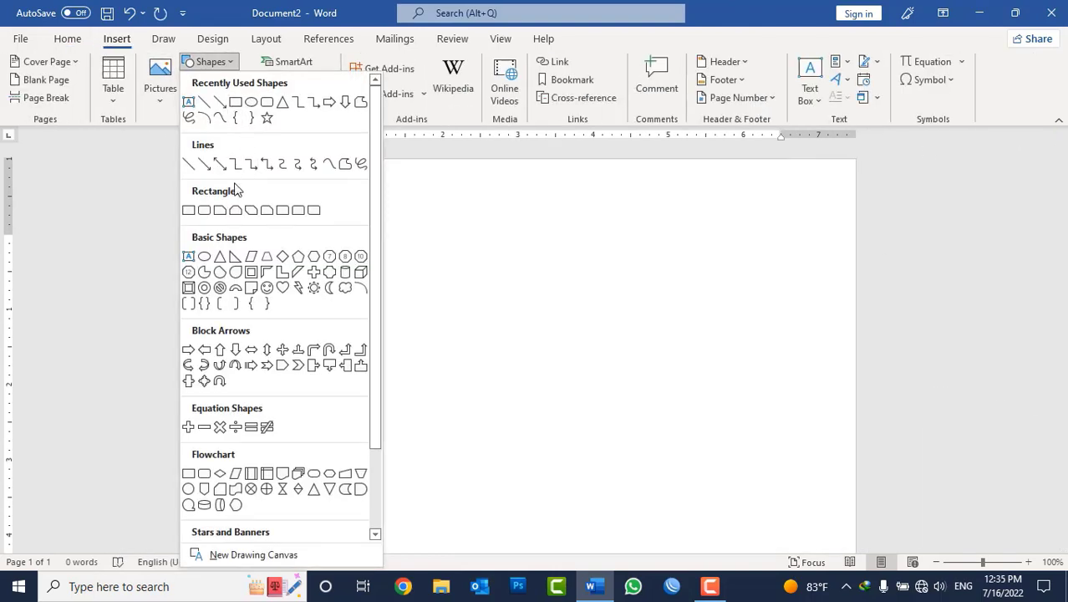
click(250, 104)
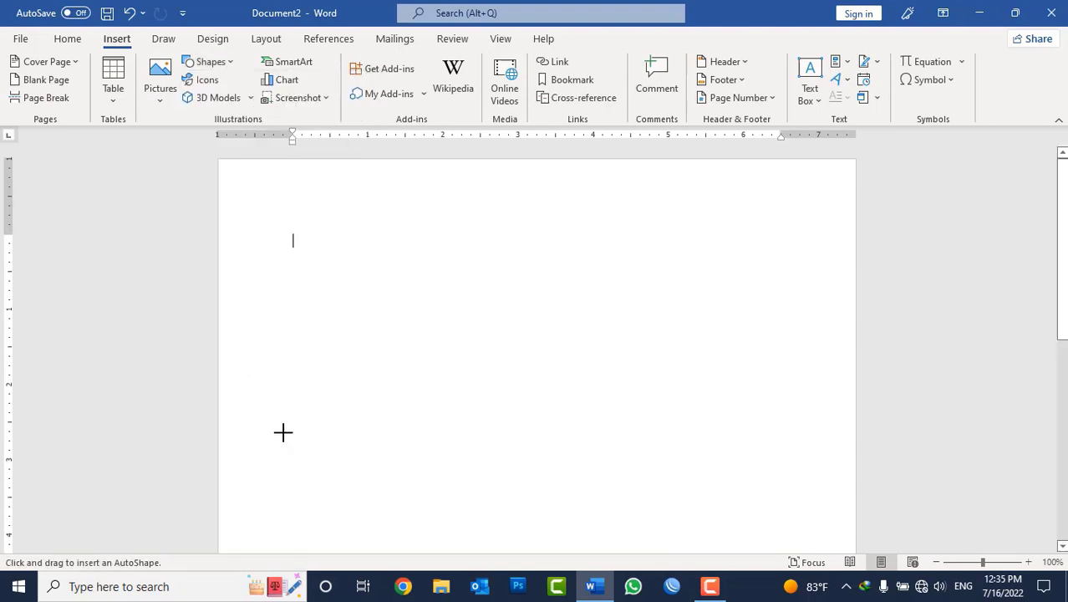
mouse_move(285, 436)
mouse_down()
mouse_move(254, 377)
mouse_move(208, 329)
mouse_up()
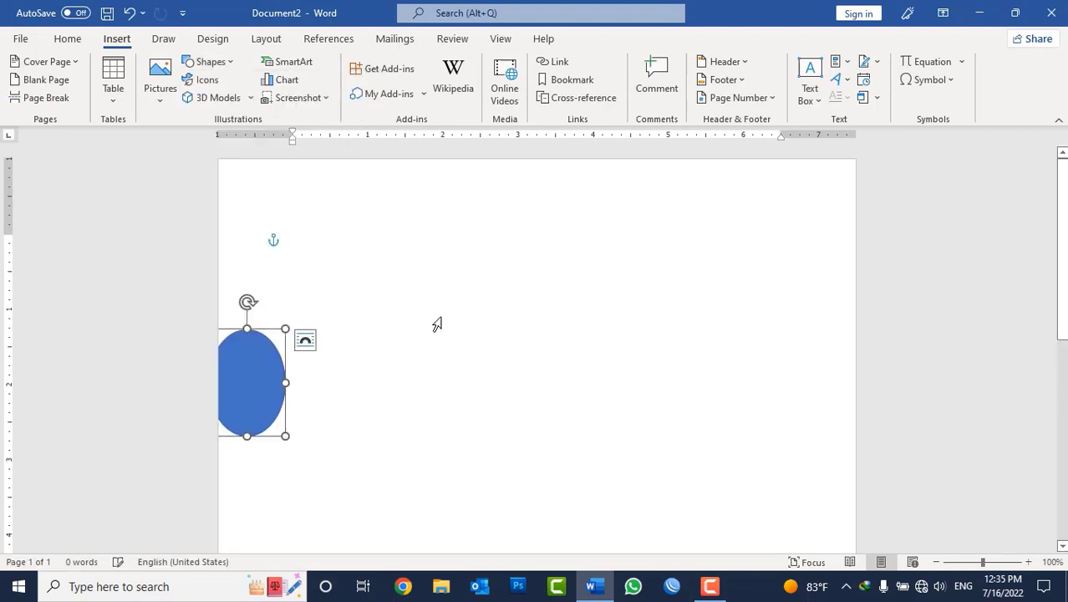
click(459, 318)
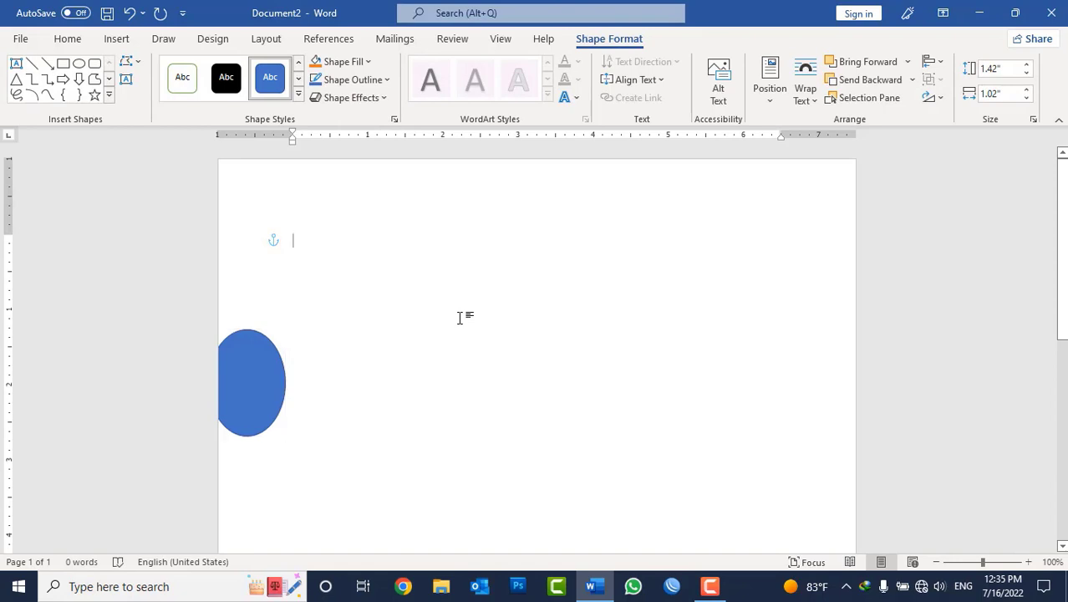
Step: Run Check Accessibility, which flags missing alt text and a non-inline object
click(459, 44)
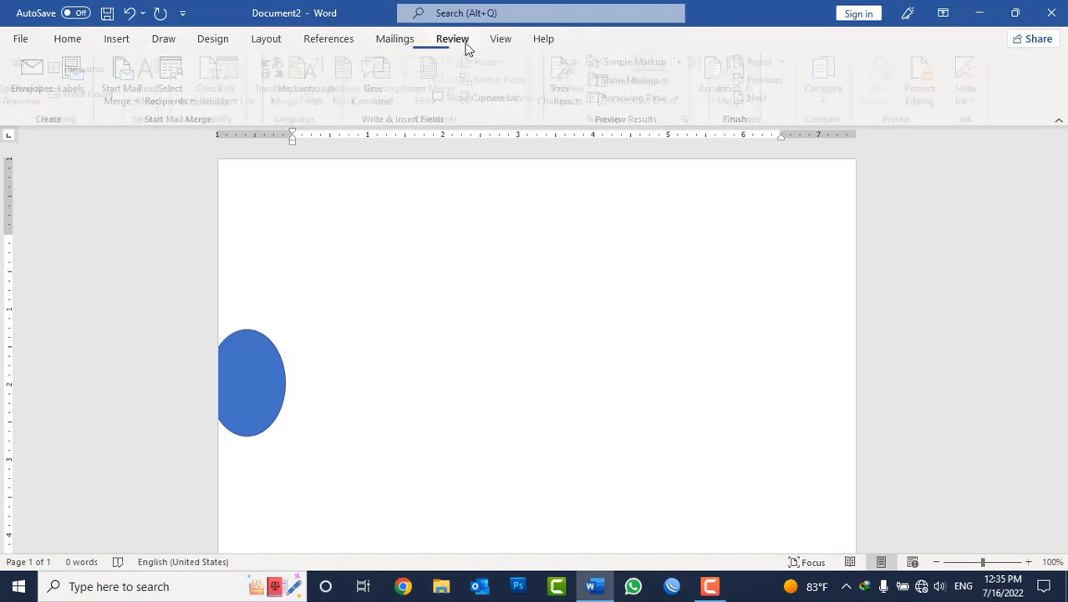
click(233, 97)
click(238, 122)
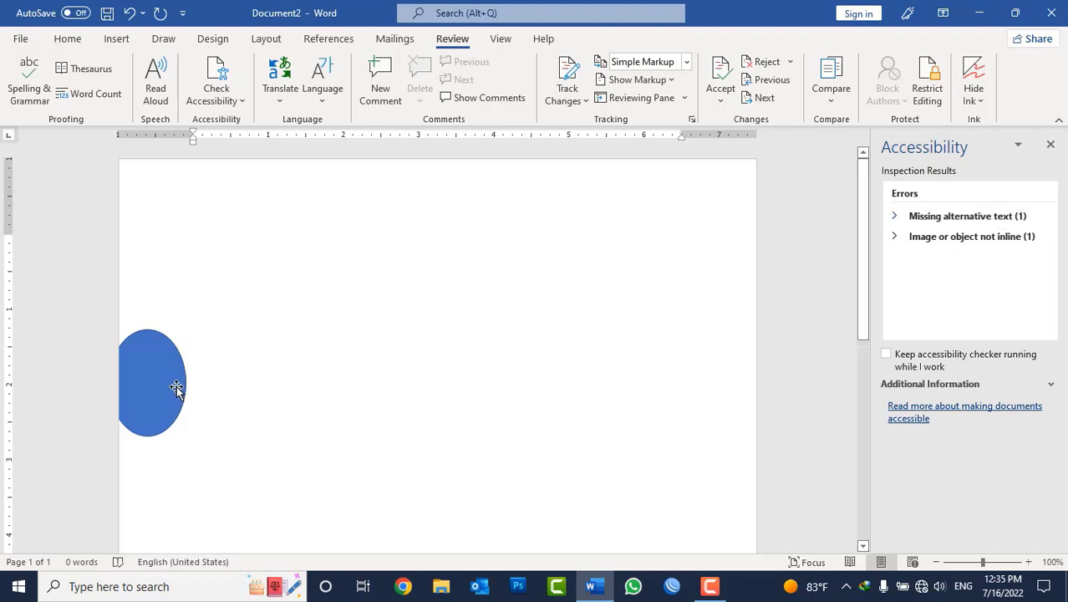
Step: Move the oval fully onto the page and close the accessibility results
drag(176, 386, 268, 386)
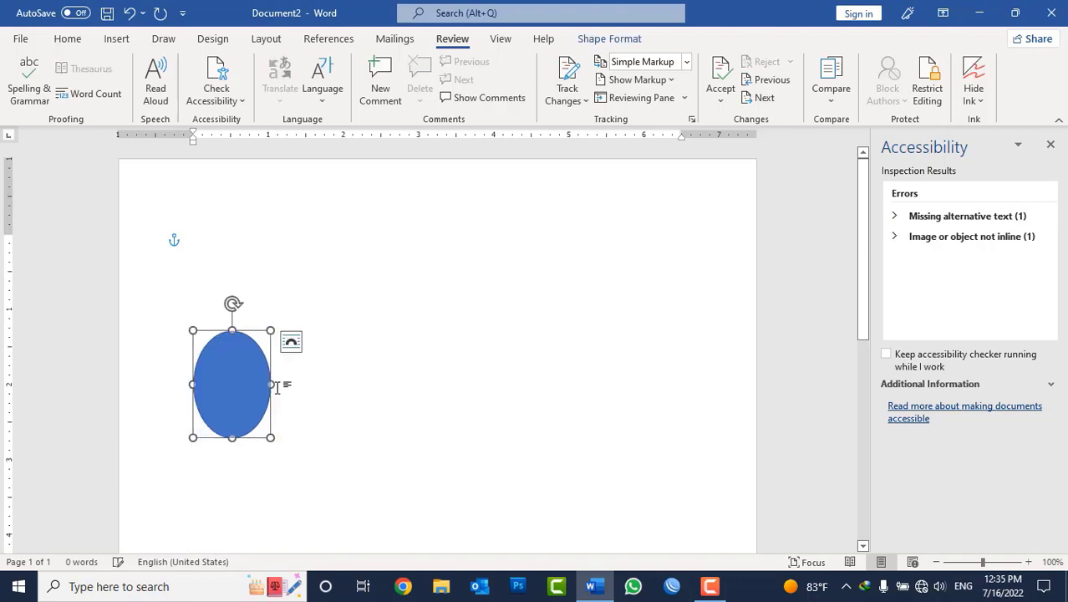
click(547, 376)
click(239, 99)
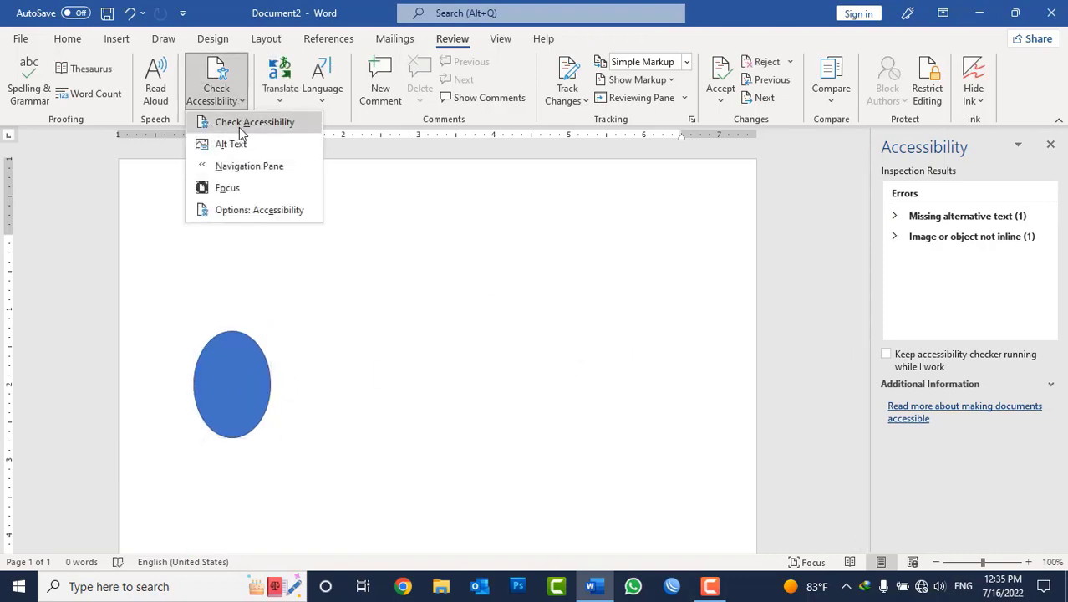
click(240, 125)
click(1050, 144)
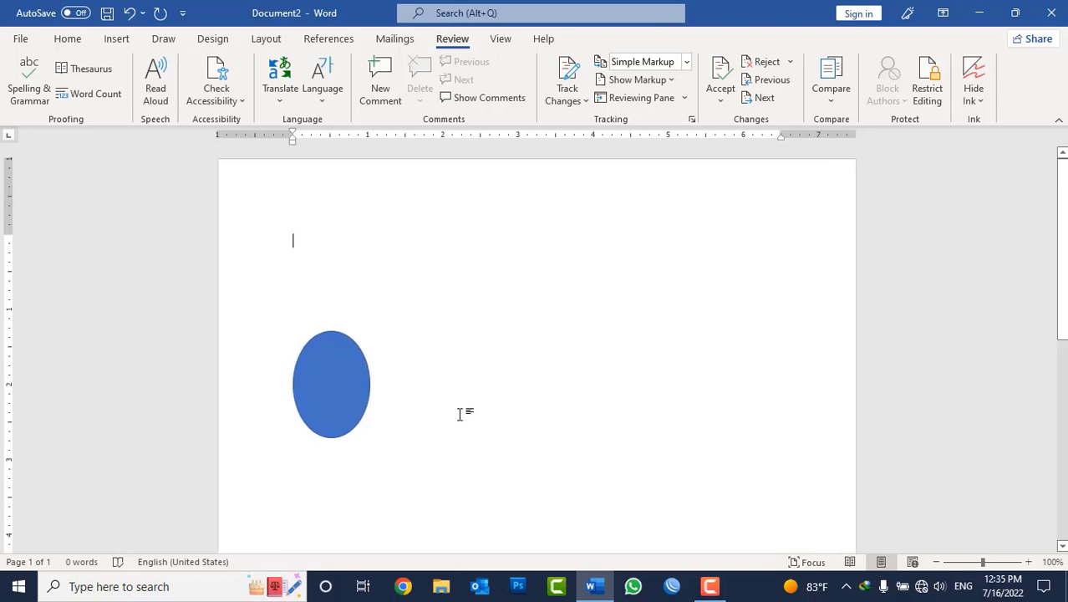
Step: Widen the oval to the right, reposition it, and rerun the accessibility check
click(381, 374)
drag(370, 383, 452, 383)
drag(394, 365, 505, 319)
click(393, 255)
click(239, 99)
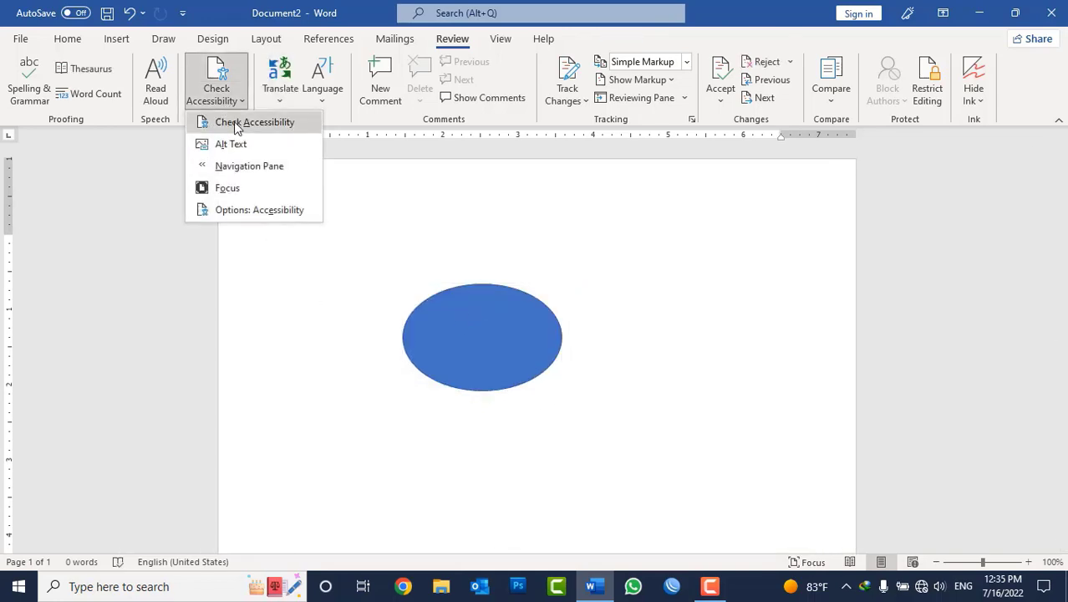
click(238, 123)
Step: Fix the 'Image or object not inline' error by placing Oval 1 inline
click(912, 239)
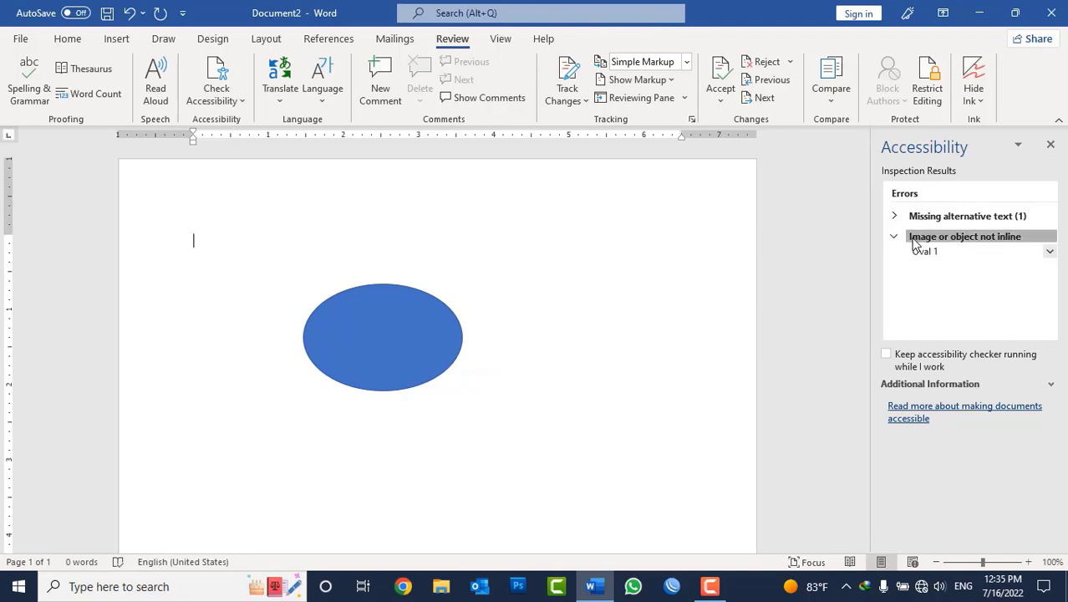
click(927, 252)
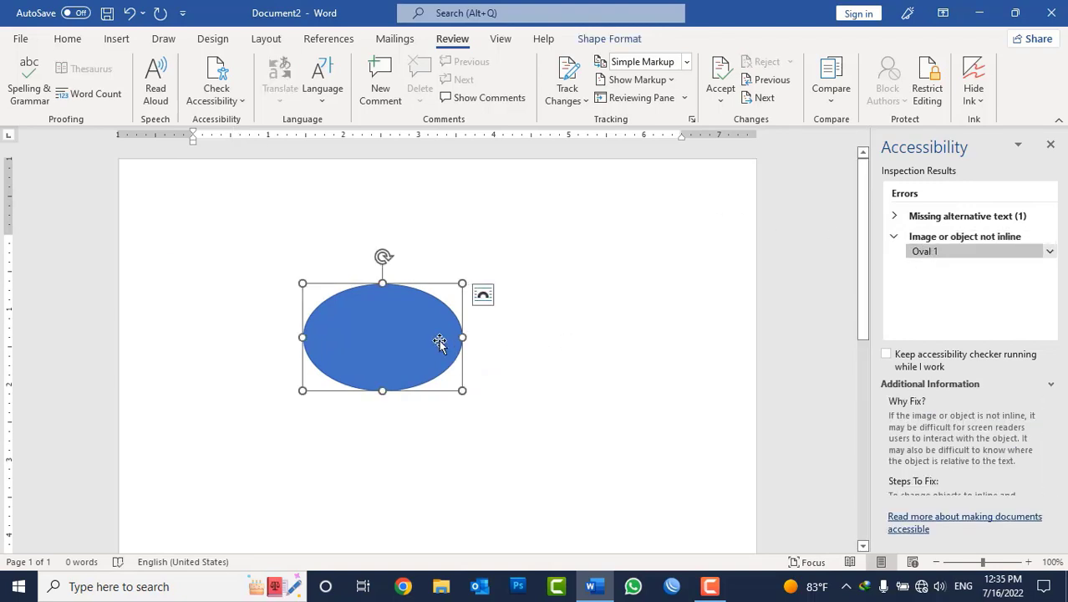
drag(439, 343, 504, 272)
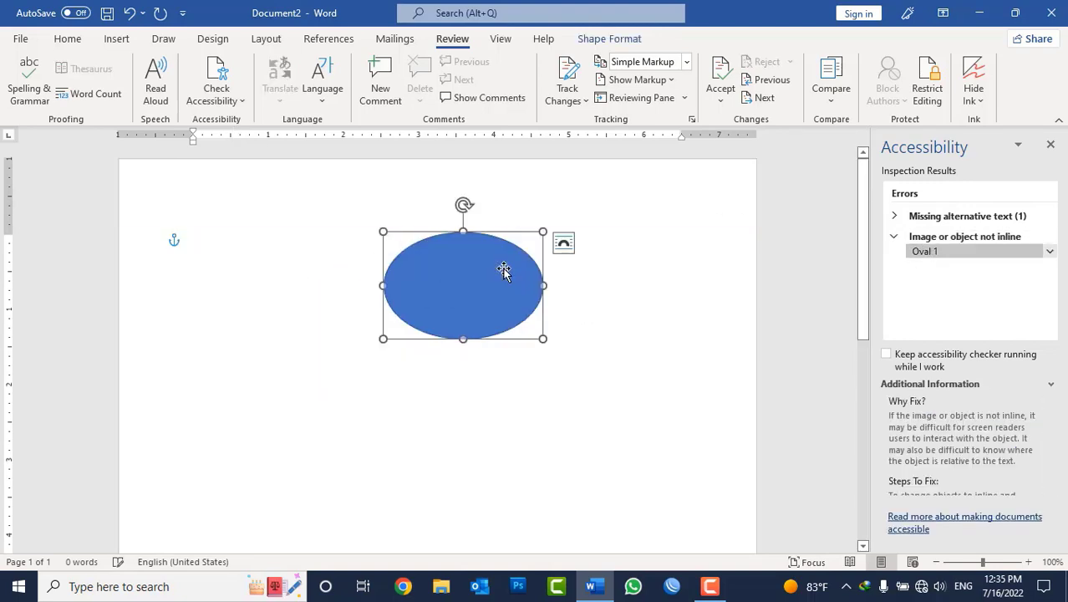
click(533, 420)
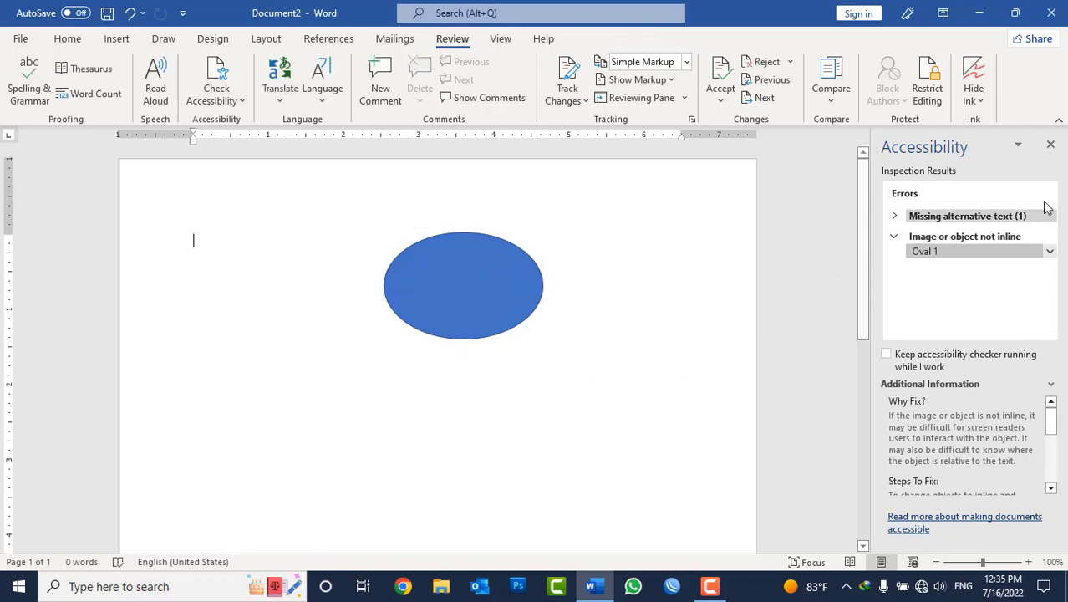
click(1049, 251)
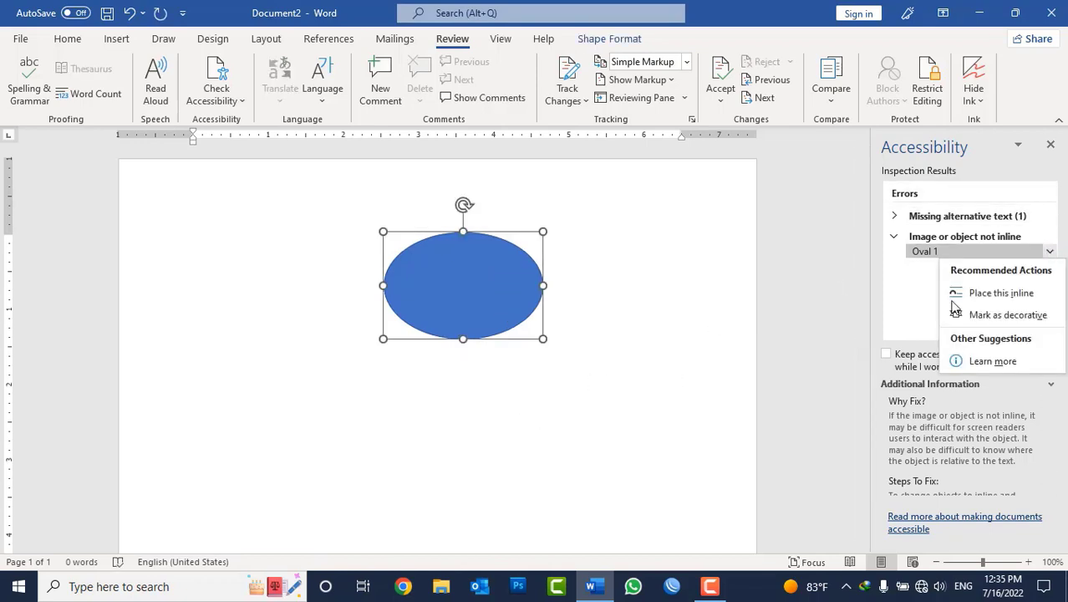
click(681, 357)
click(1049, 252)
click(1012, 294)
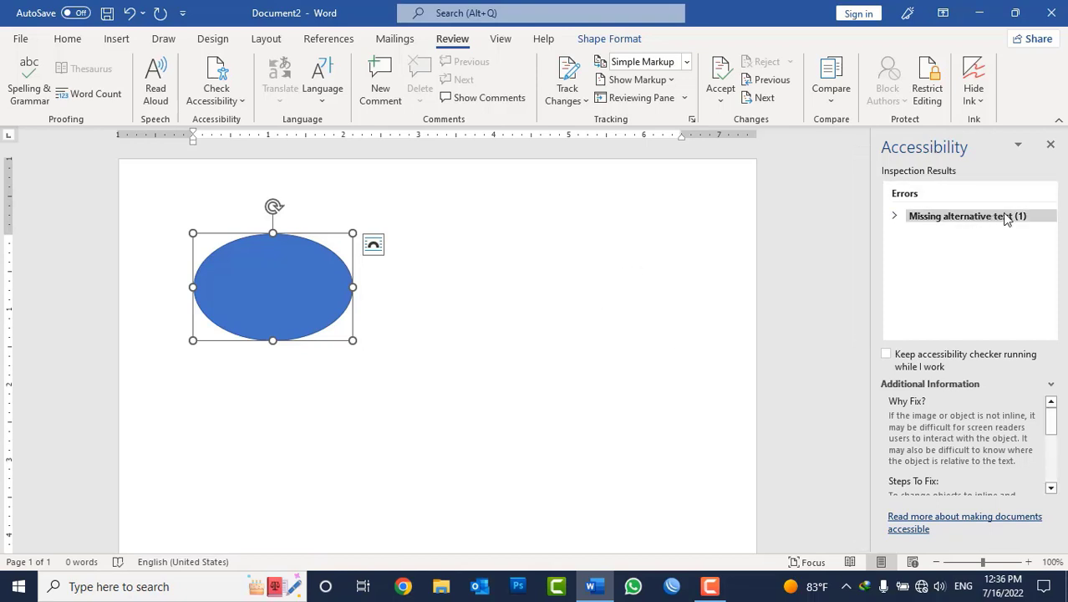
Step: Give the oval the alt text 'shap about computer' and rerun the accessibility check
right_click(281, 282)
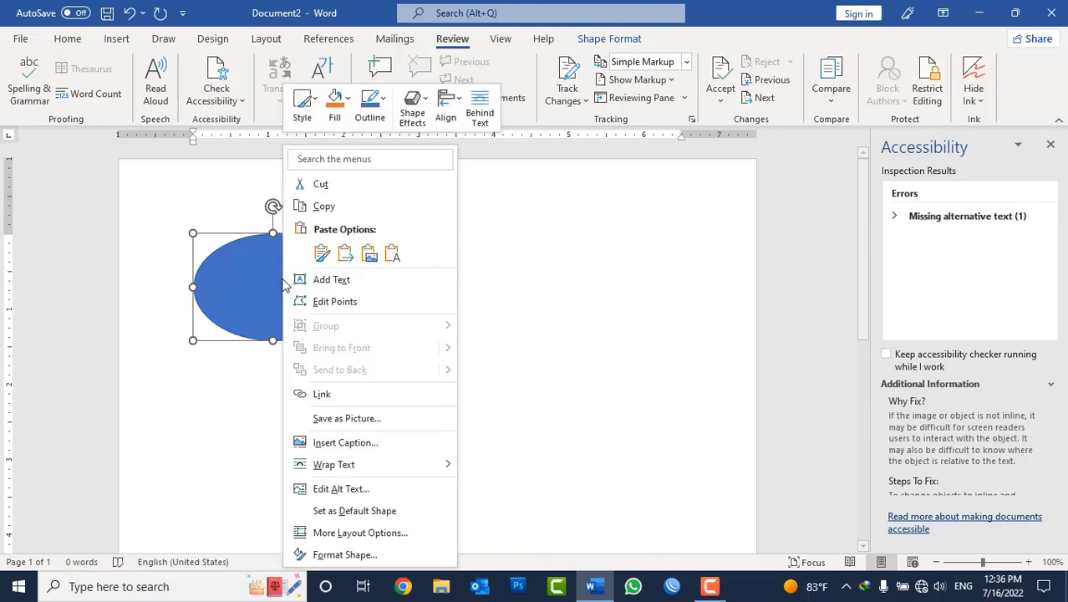
click(349, 491)
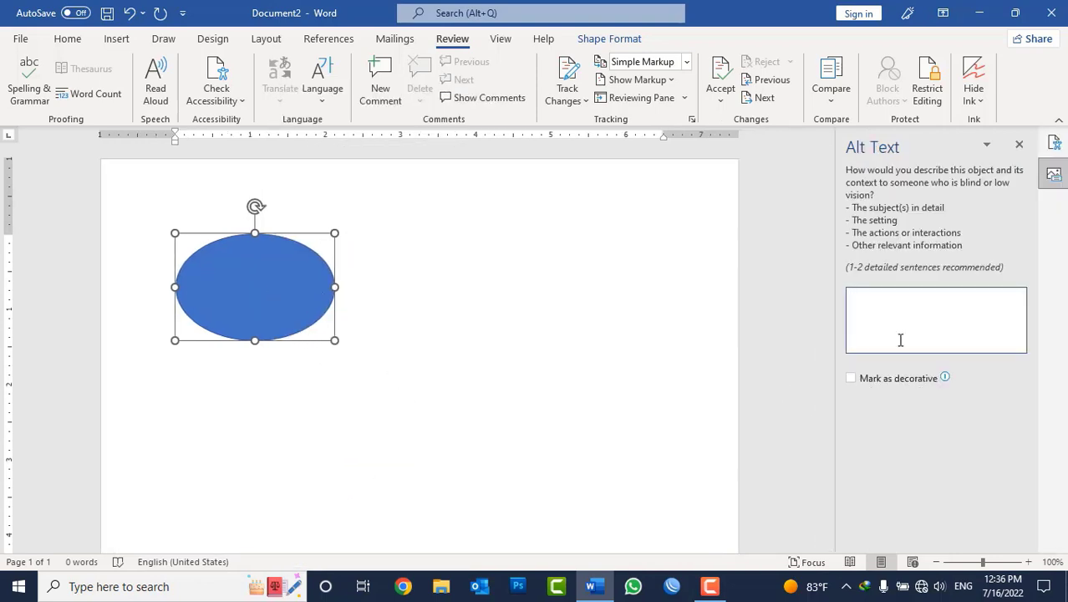
text(shap )
text(abu)
text(computer)
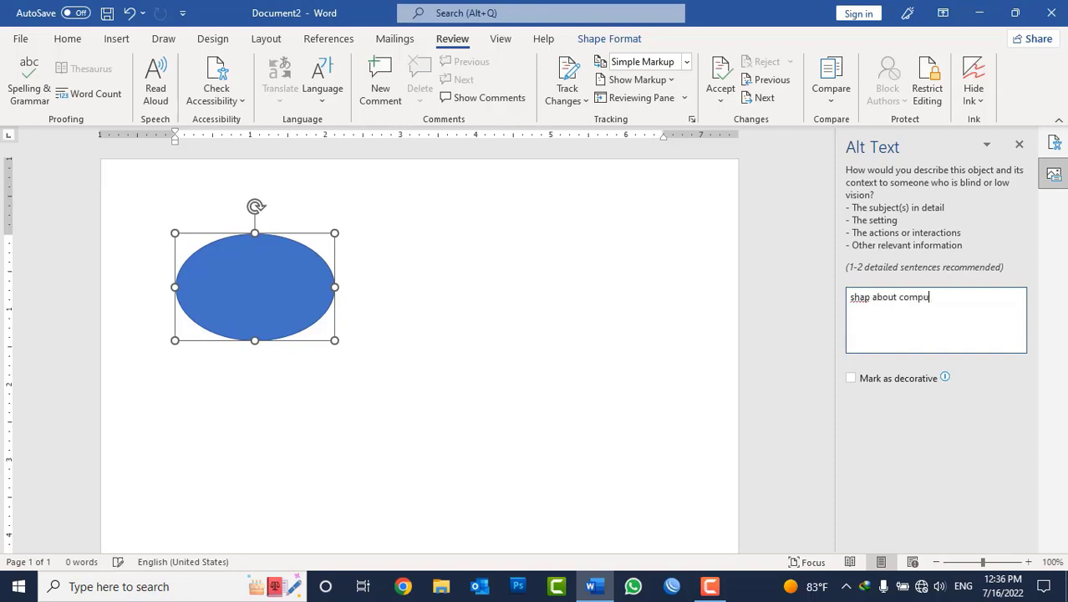
click(639, 342)
click(1053, 144)
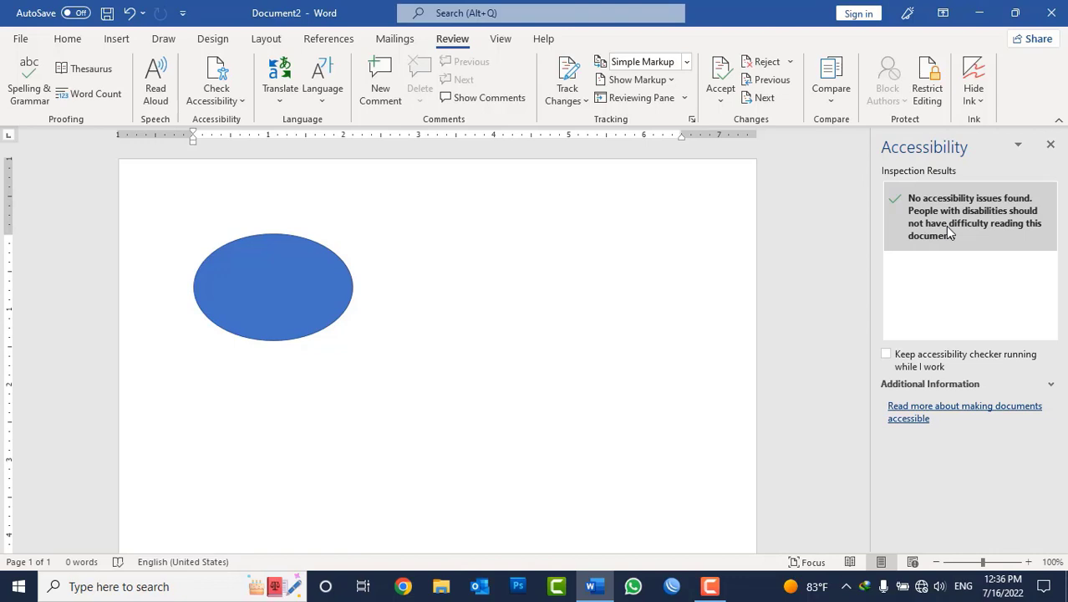
click(1050, 144)
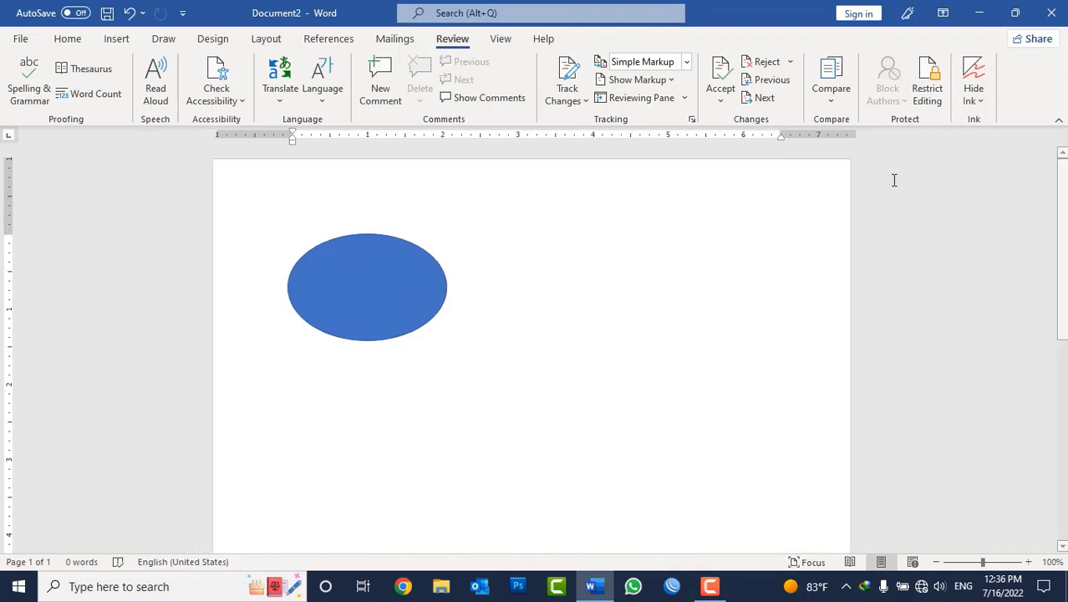
click(340, 295)
key(Delete)
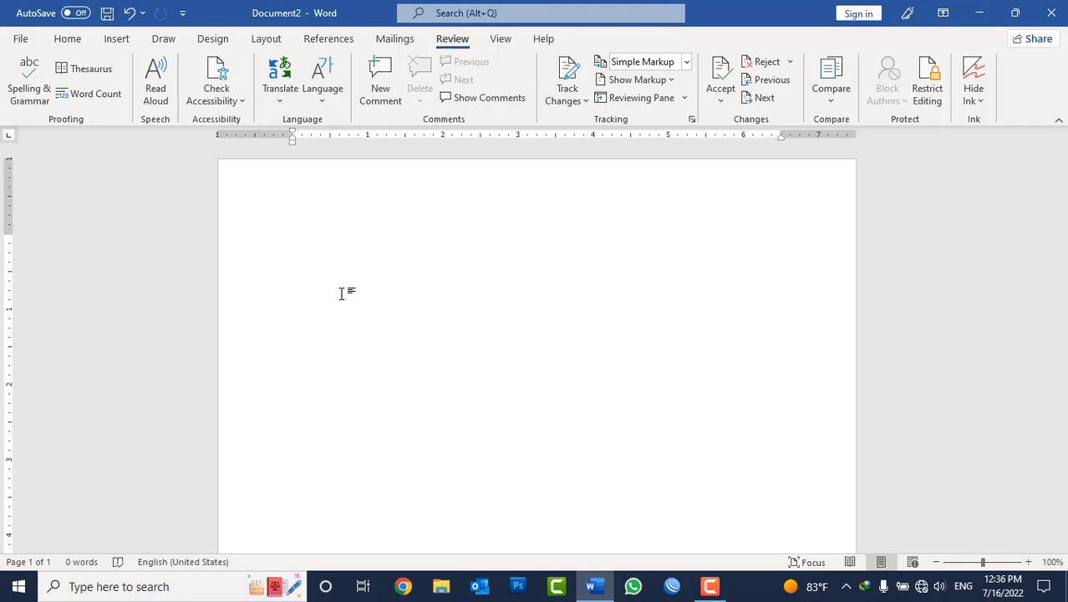
click(212, 77)
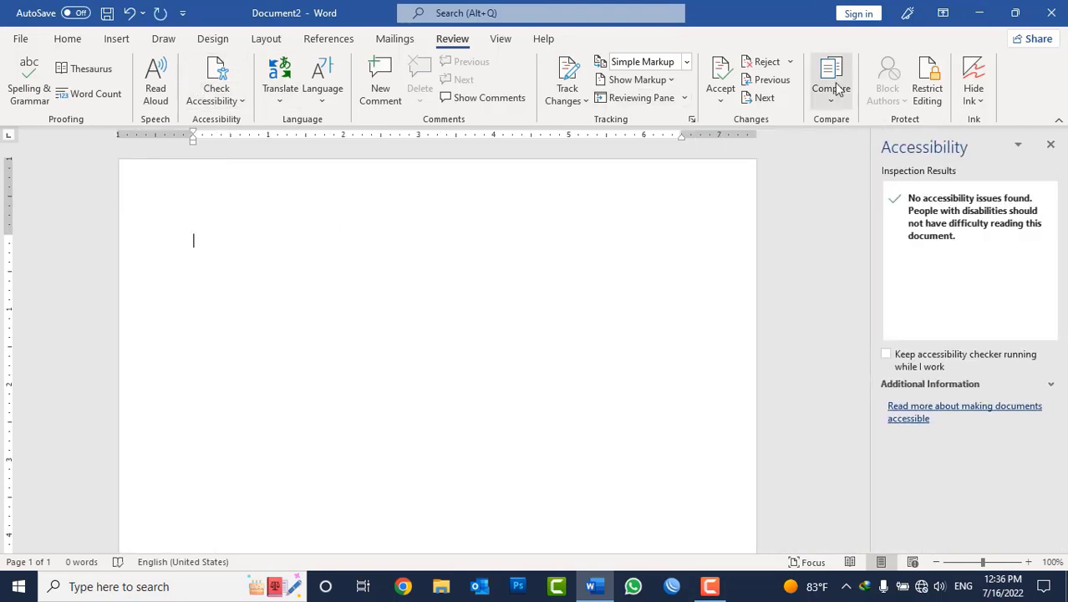
click(1050, 144)
click(236, 101)
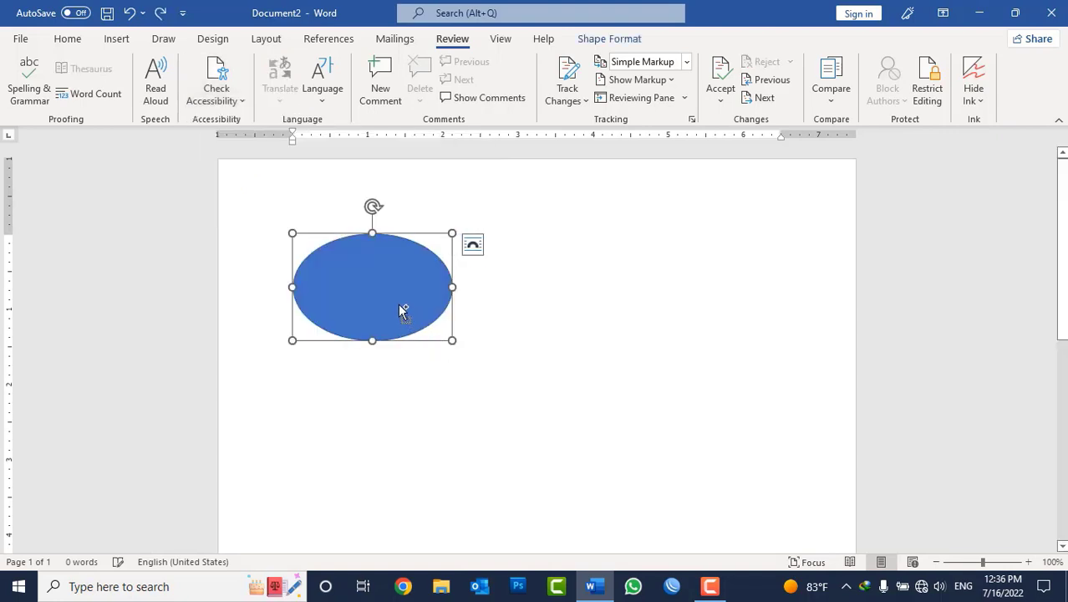
click(215, 97)
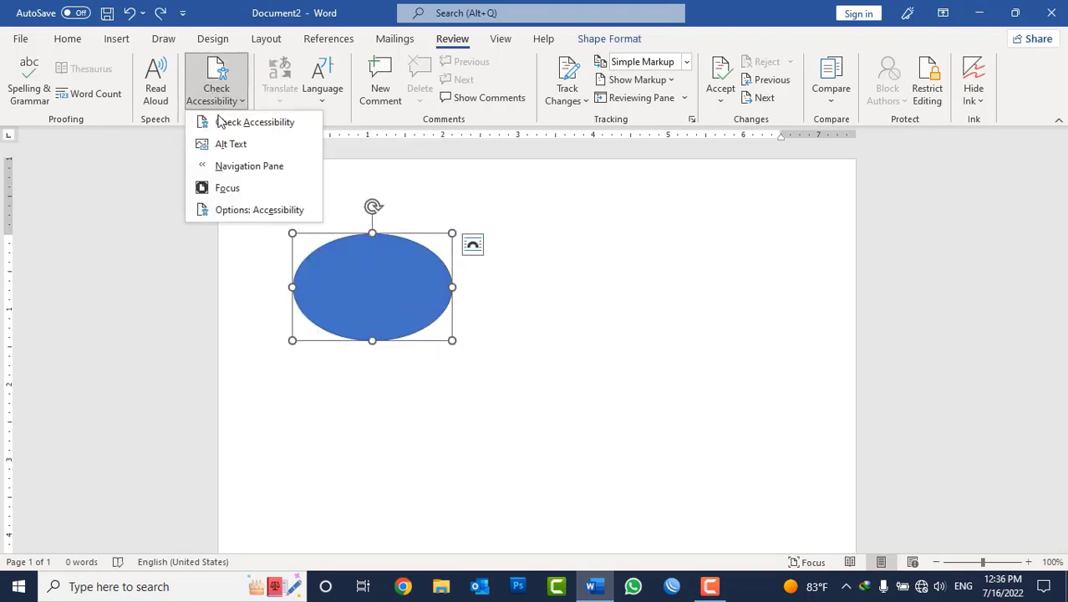
click(234, 149)
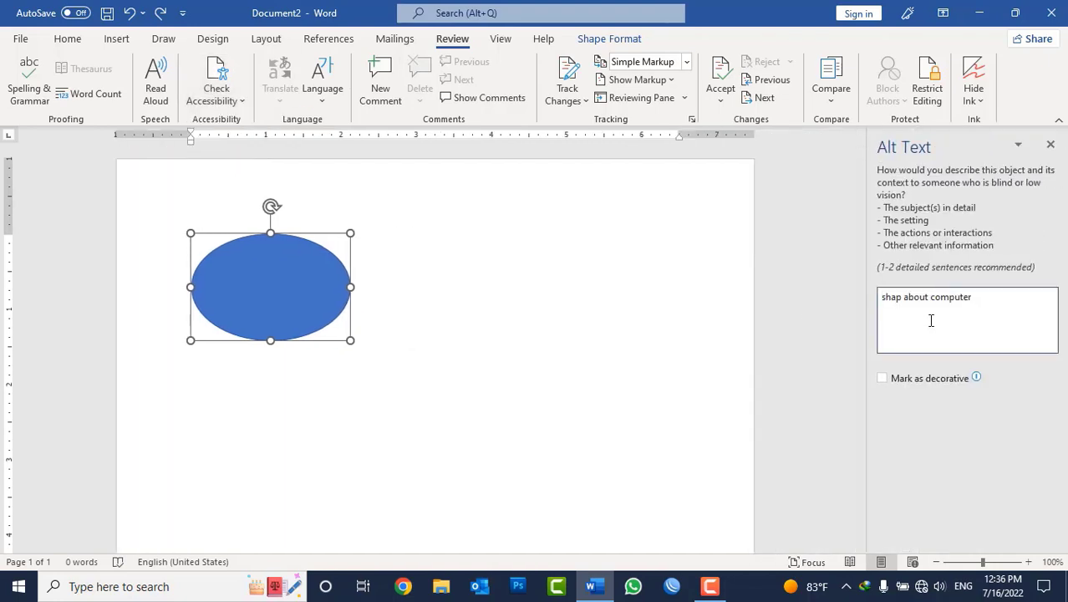
click(1050, 145)
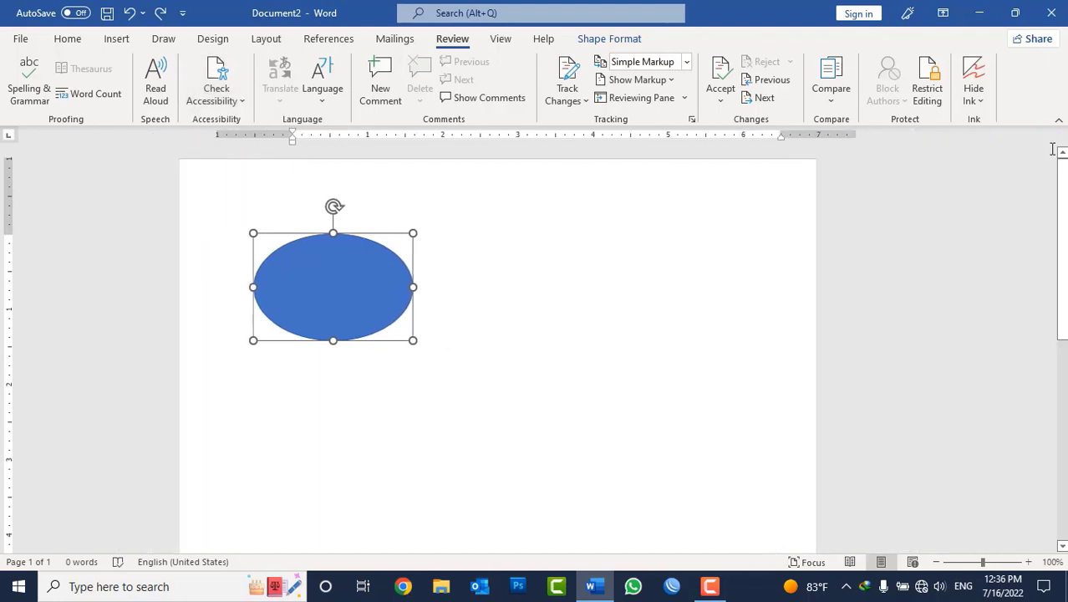
click(241, 100)
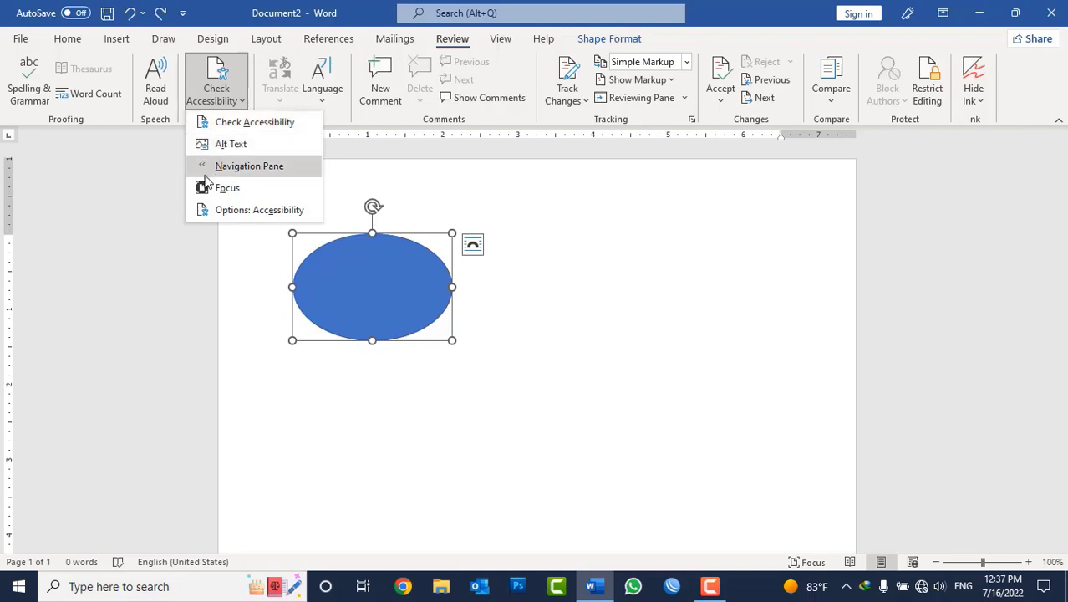
click(526, 322)
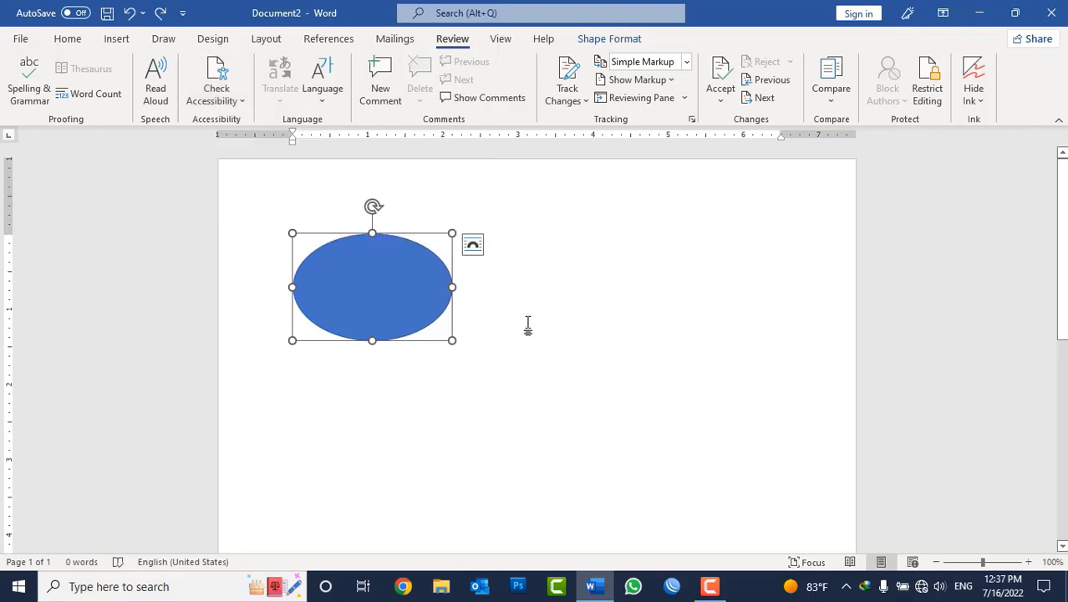
click(522, 334)
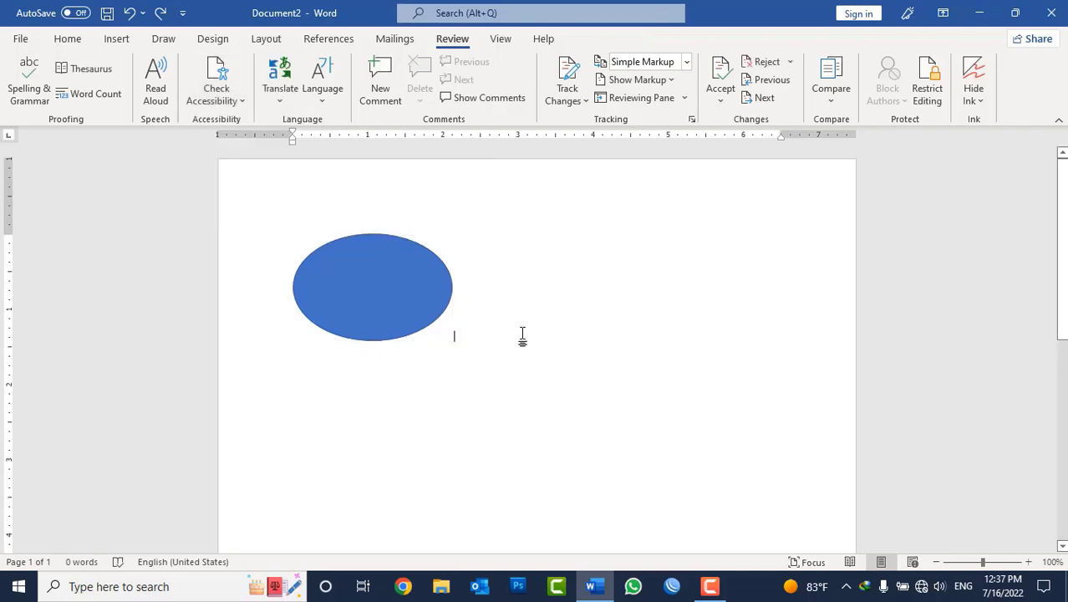
Step: Replace the ellipse with an 'Afghanistan' Heading 1 followed by one =rand(1) sample paragraph
key(ctrl+z)
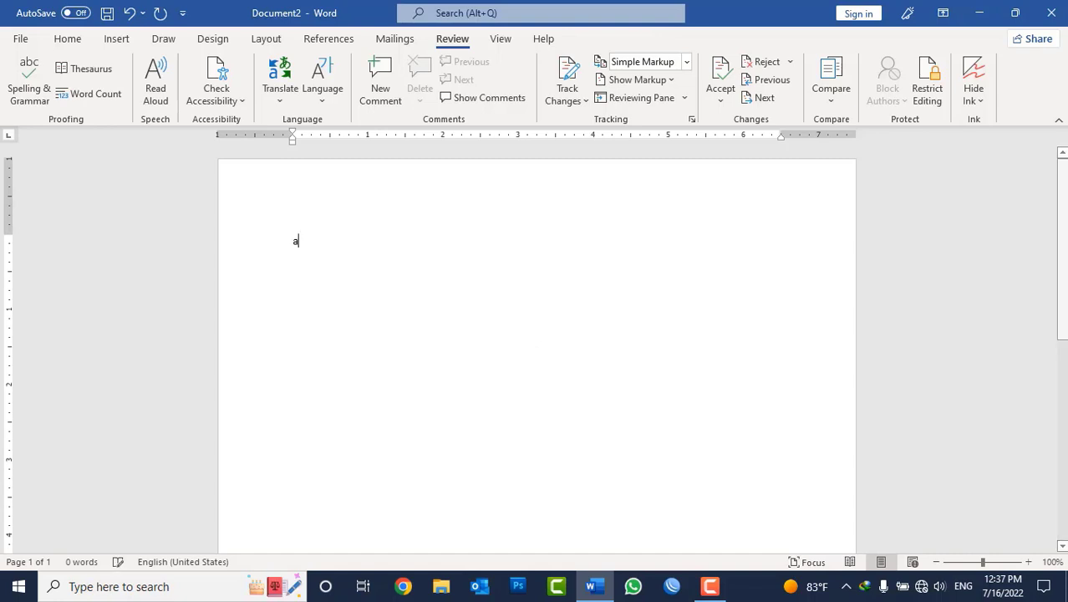
text(afghanitan)
key(Return)
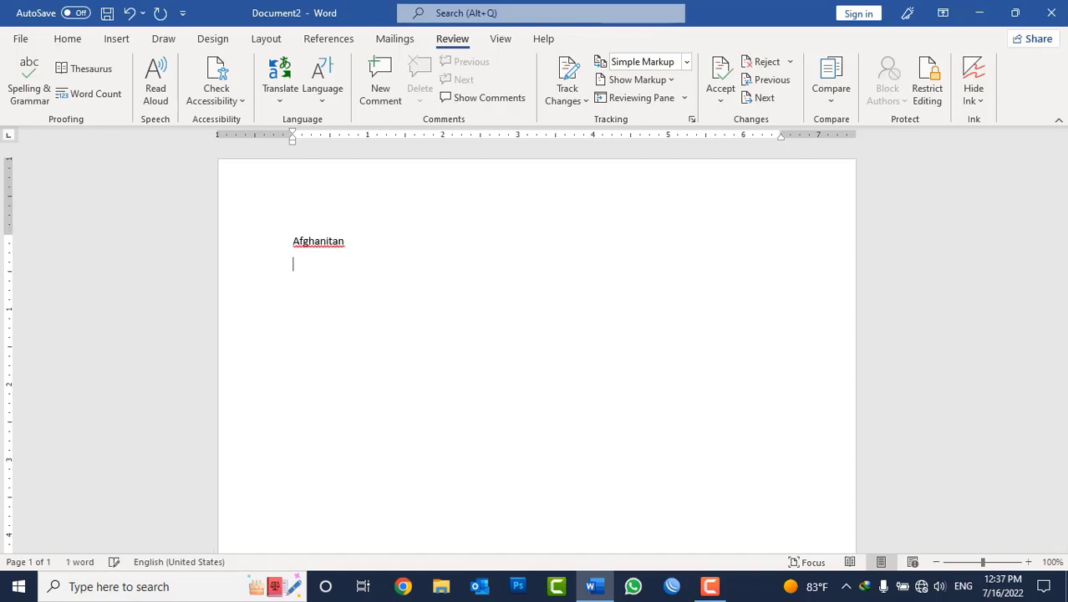
text(=rand(1))
key(Return)
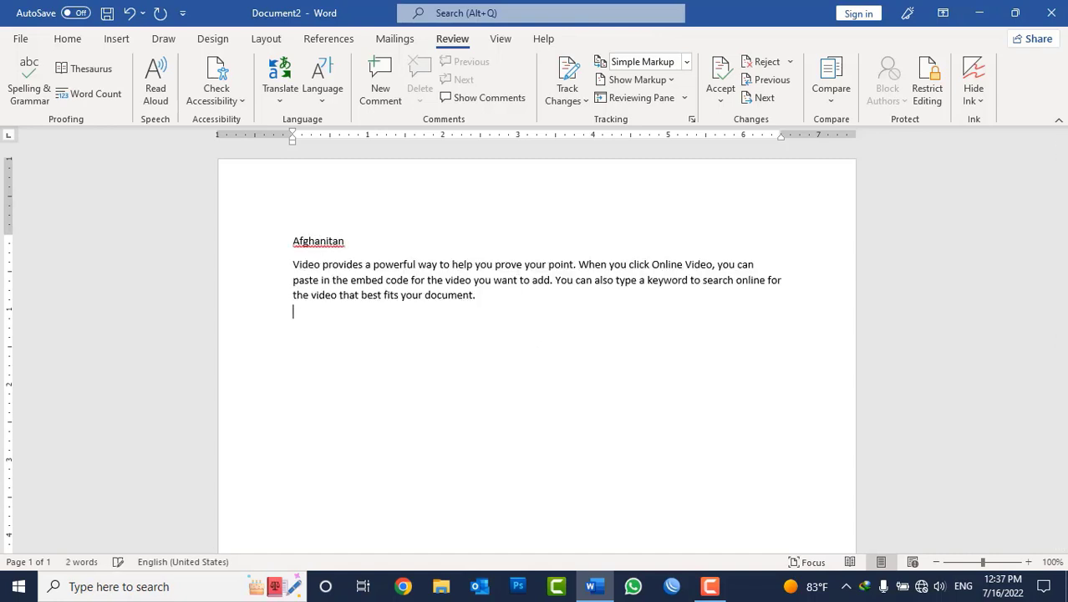
double_click(331, 242)
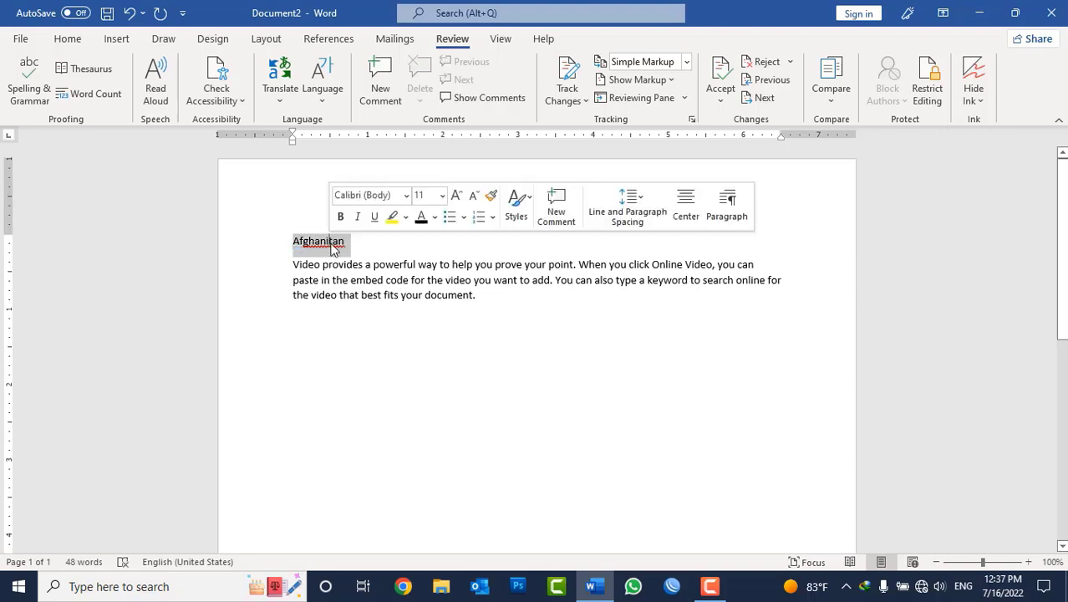
click(67, 39)
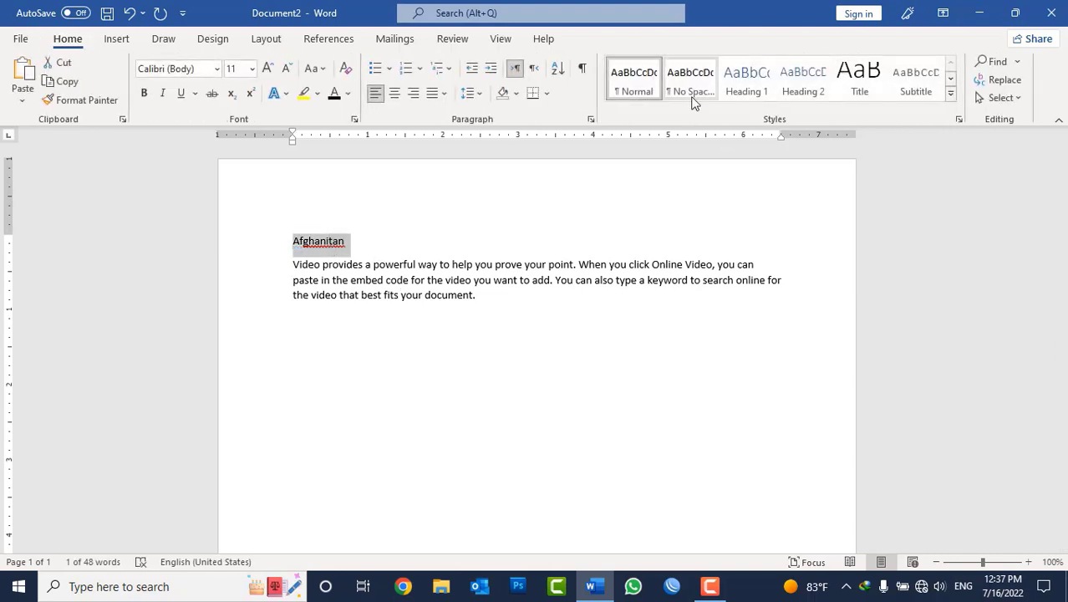
click(747, 81)
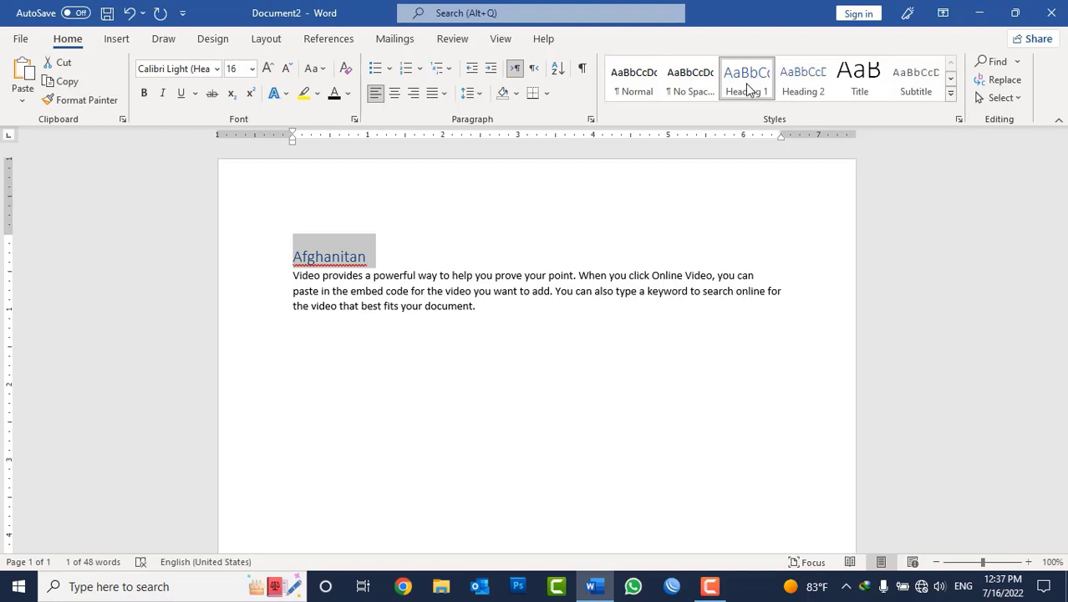
click(346, 261)
text(s)
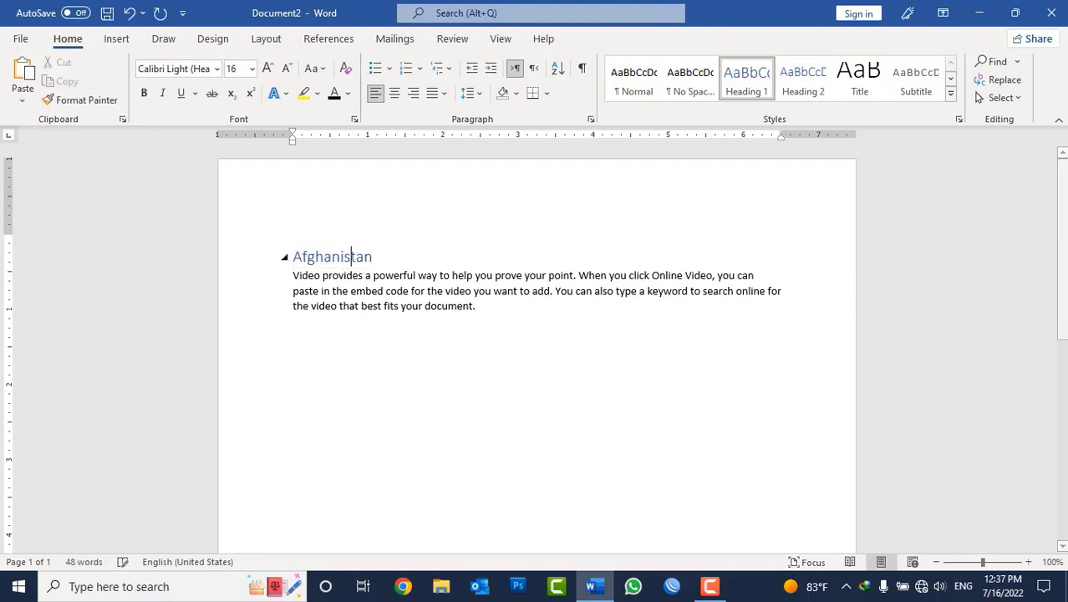
Step: Add a 'Pakistan' Heading 2 with a =rand(1) paragraph, starting it on a new page
click(381, 334)
text(Pakist)
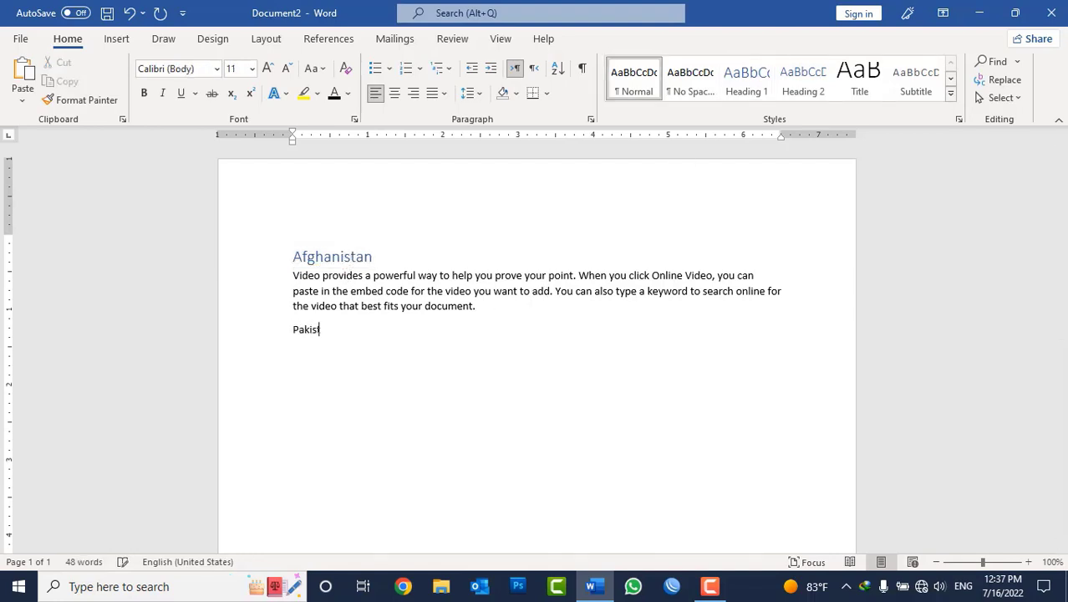
text(an)
key(Return)
text(=rand(1)
text())
key(Return)
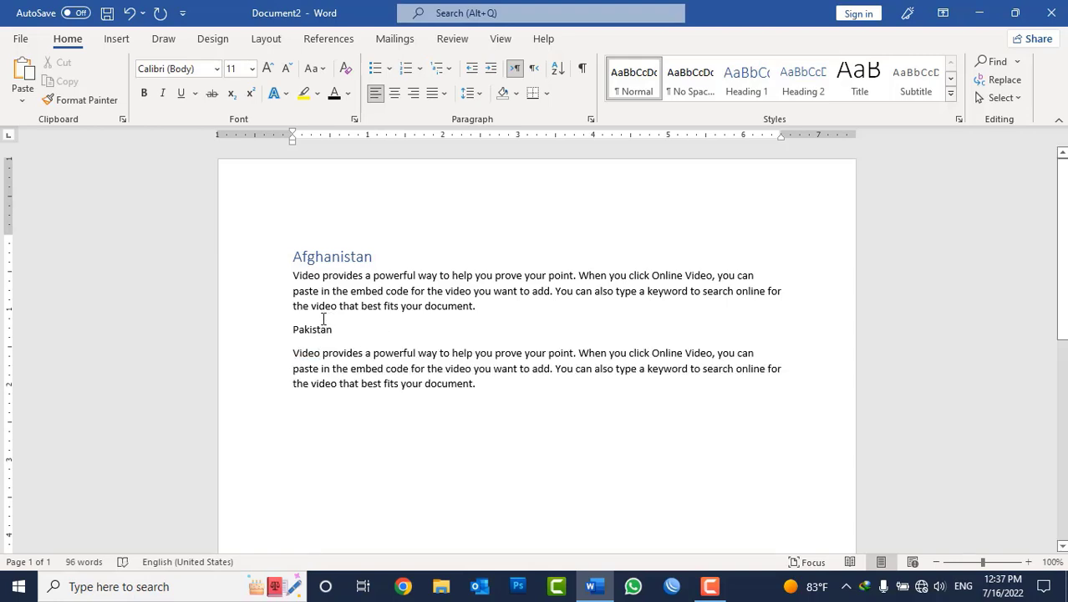
double_click(326, 331)
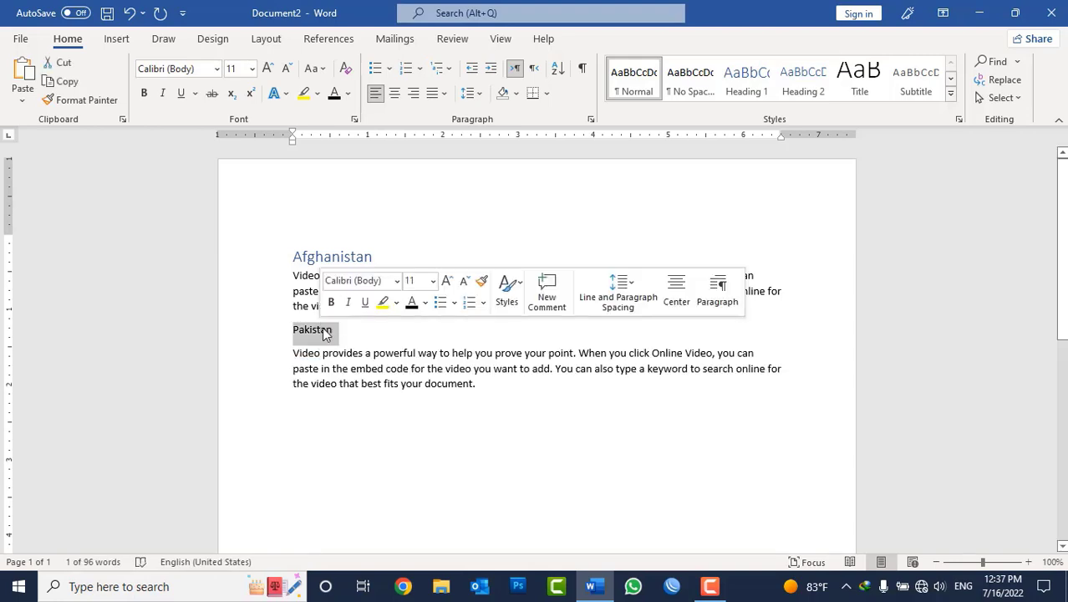
click(803, 81)
click(543, 306)
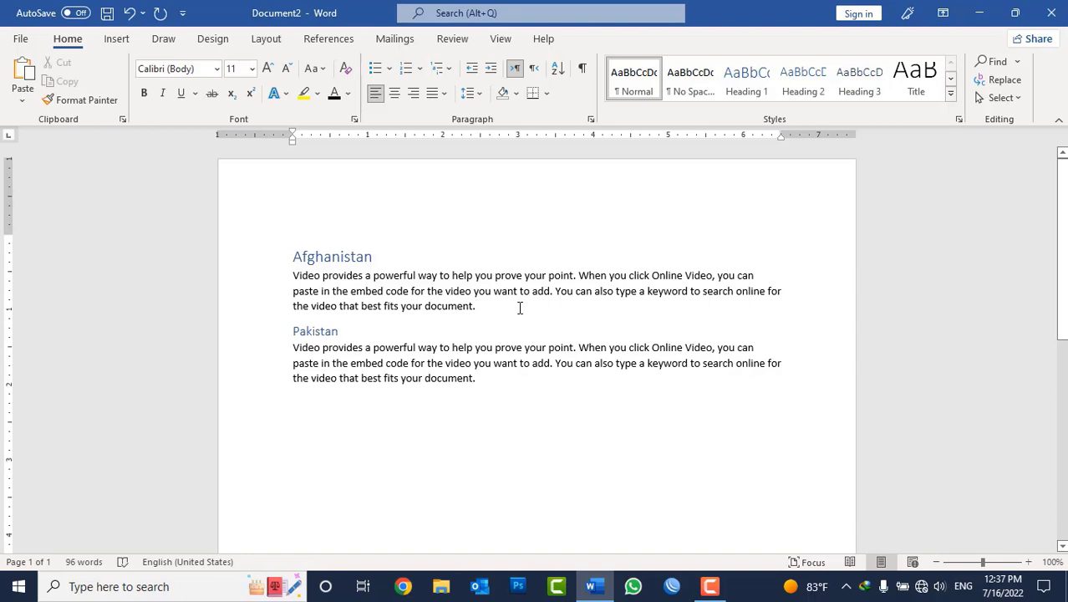
key(ctrl+Return)
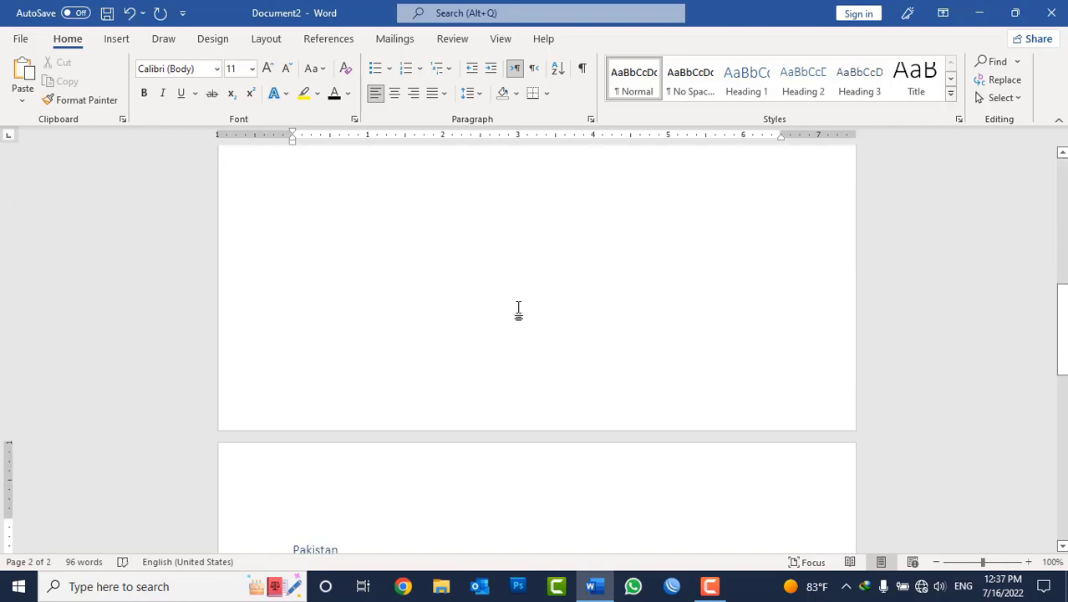
scroll(518, 307, up, 10)
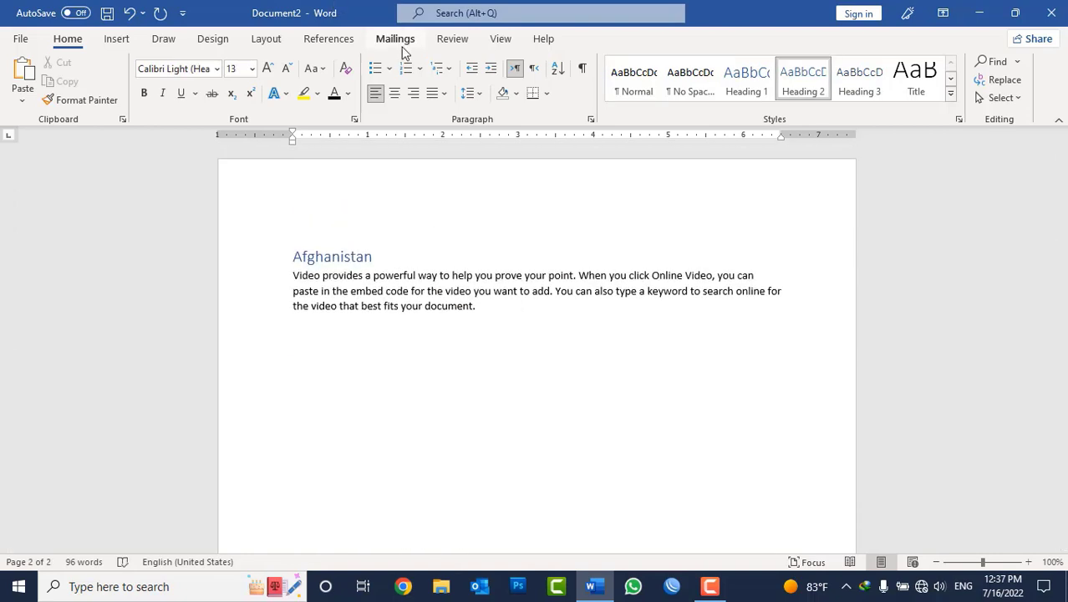
Step: Open the Navigation pane's headings outline and jump to the Pakistan section
click(452, 39)
click(216, 100)
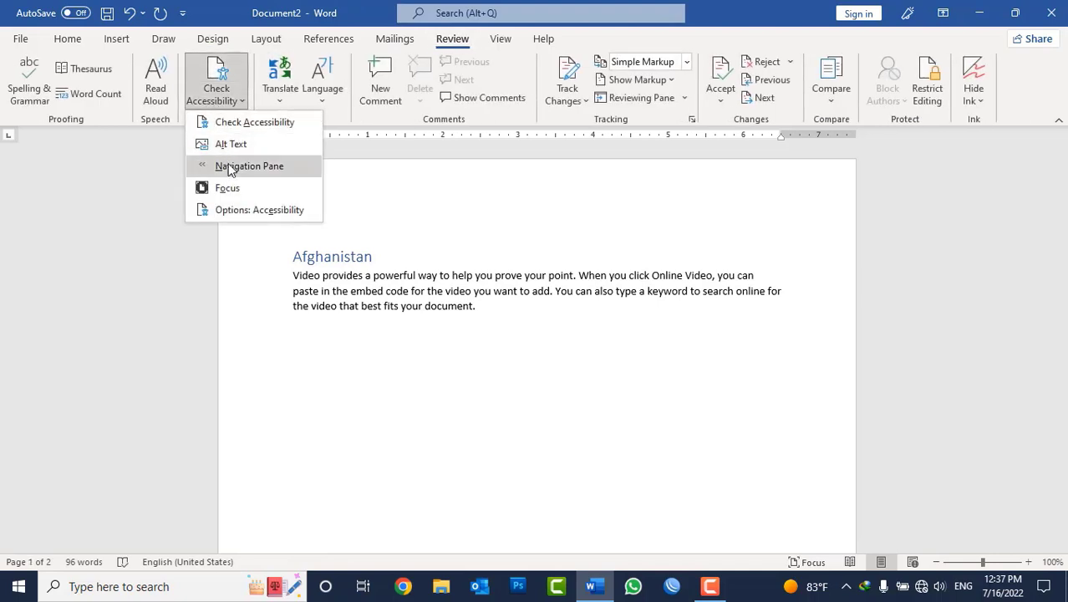
click(251, 166)
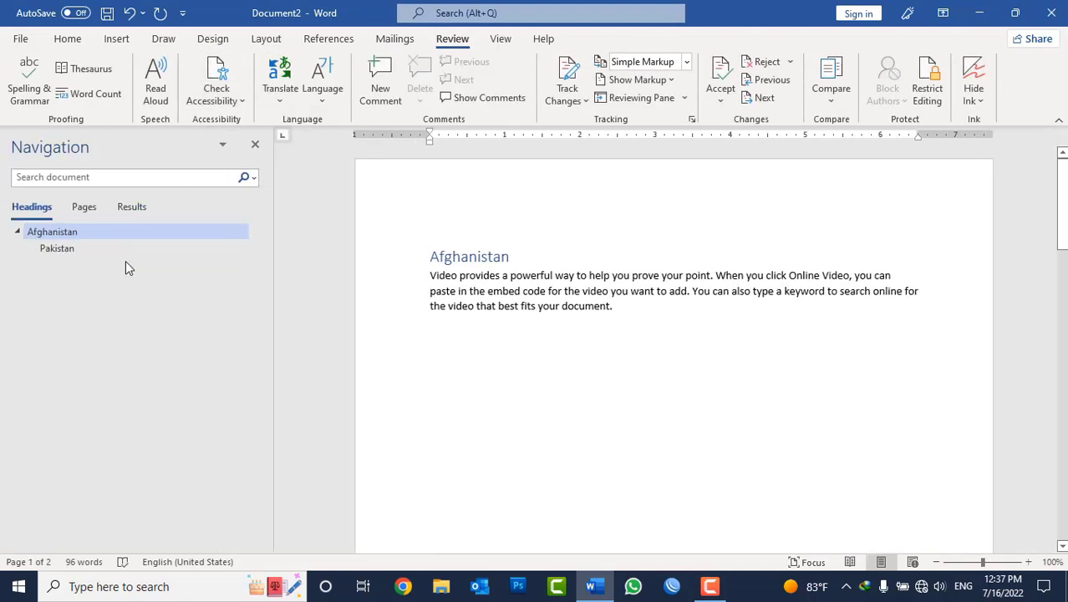
click(58, 248)
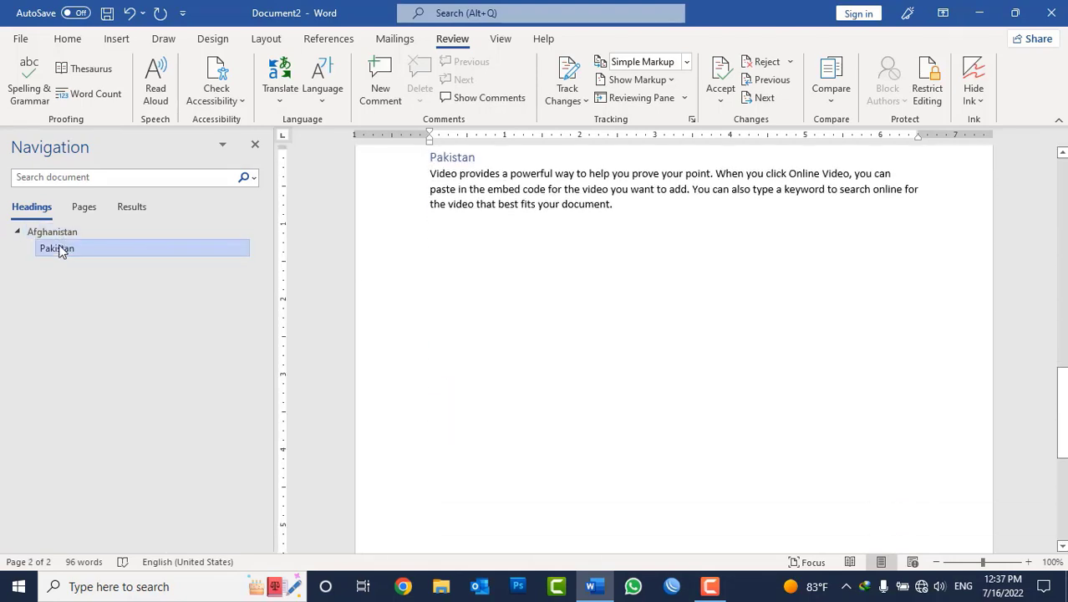
Step: Return to page 1 via page thumbnails, then close the Navigation pane
click(86, 209)
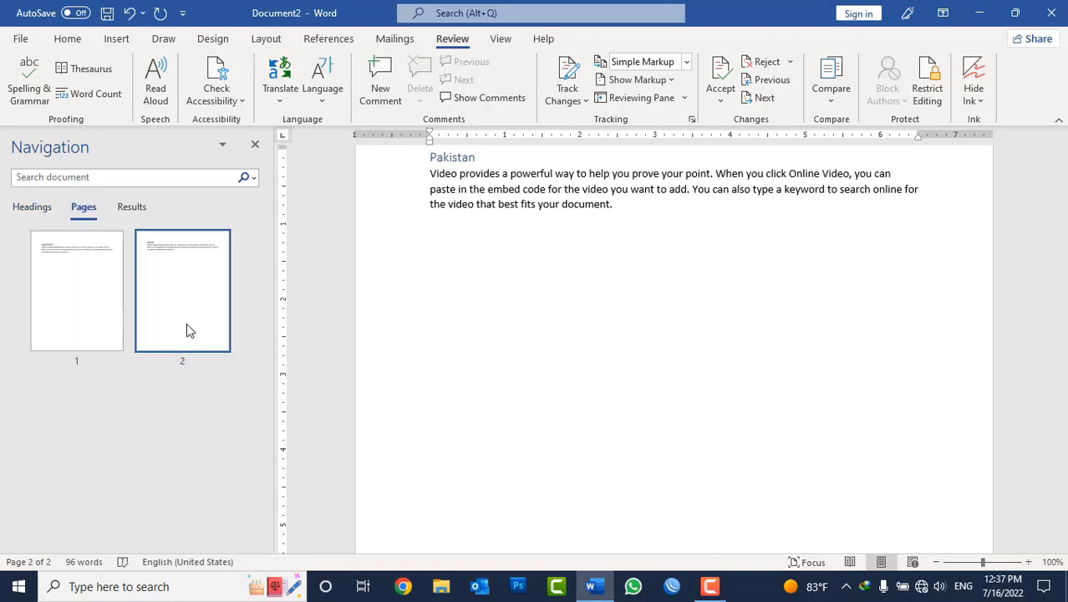
click(93, 302)
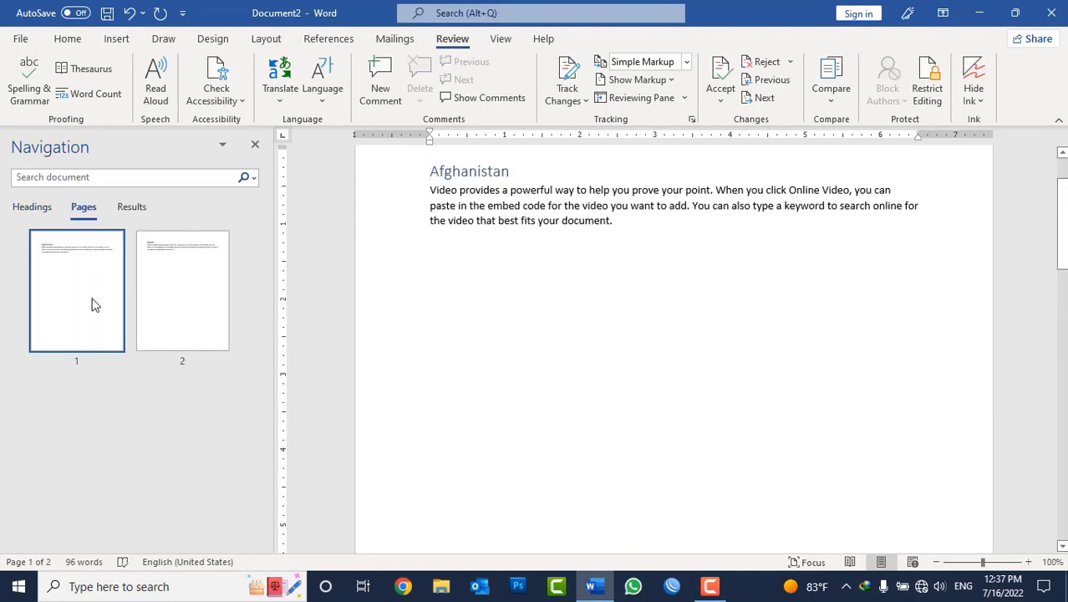
click(255, 143)
click(236, 100)
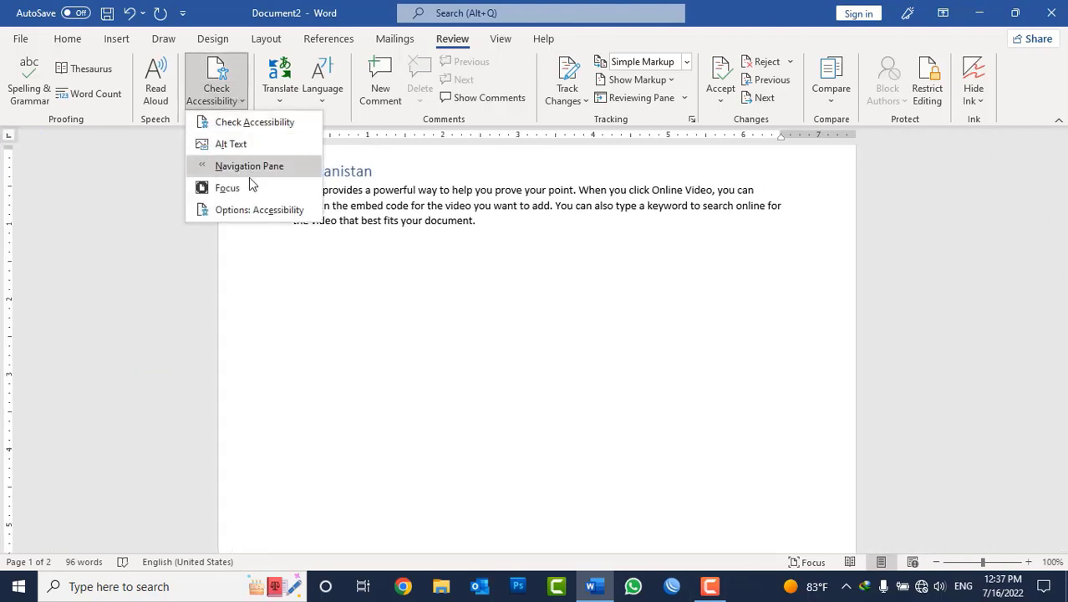
Step: Clear the document and generate sample text with =rand(111), giving 10 pages and 5,305 words
click(585, 298)
key(ctrl+a)
key(Delete)
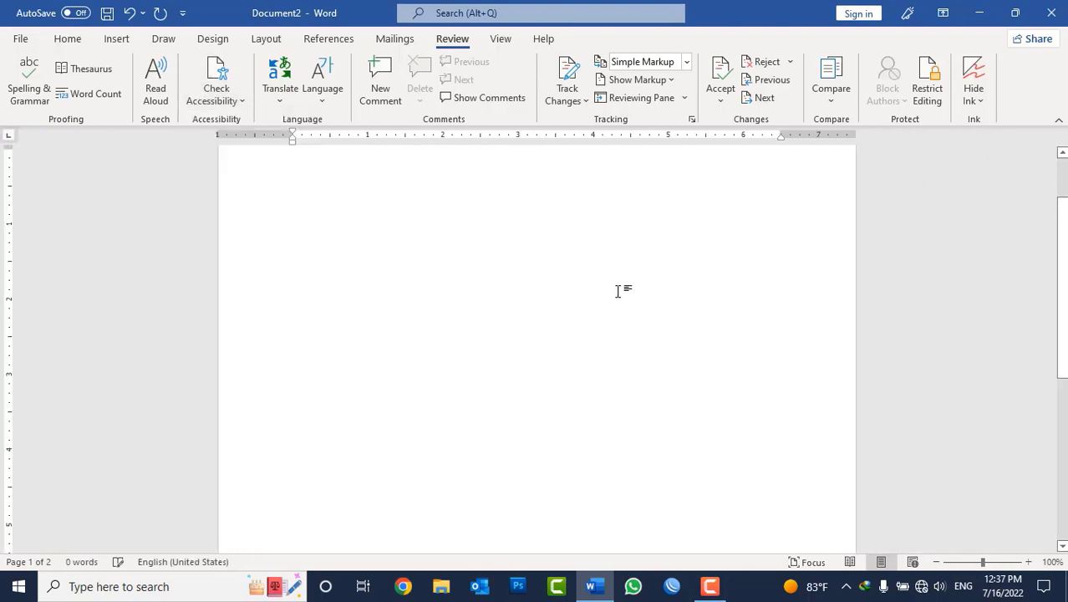
text(=rand(1)
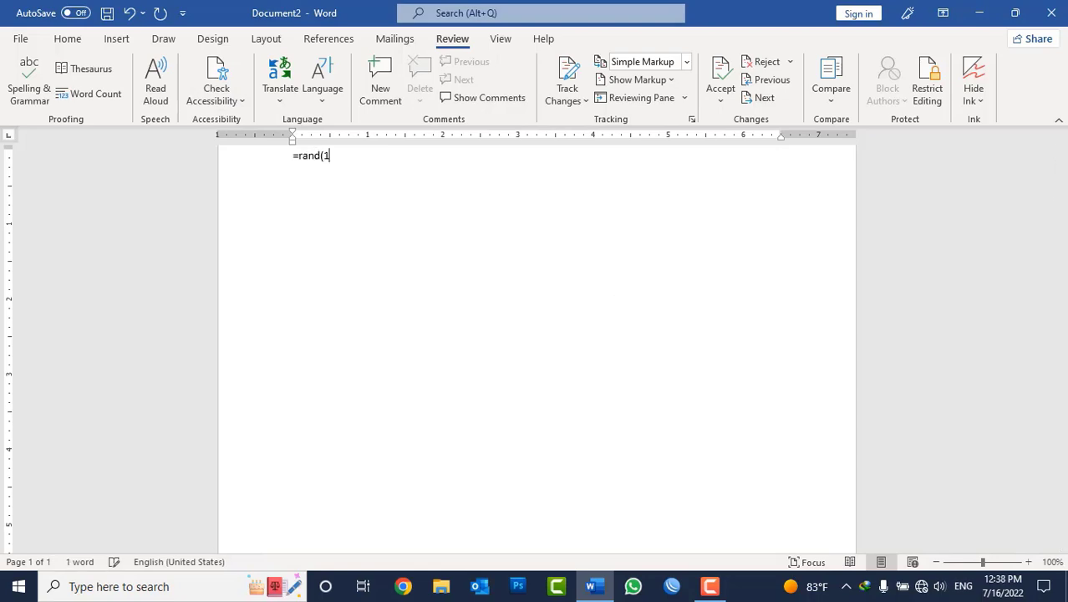
text(11_)
key(Return)
text())
key(Return)
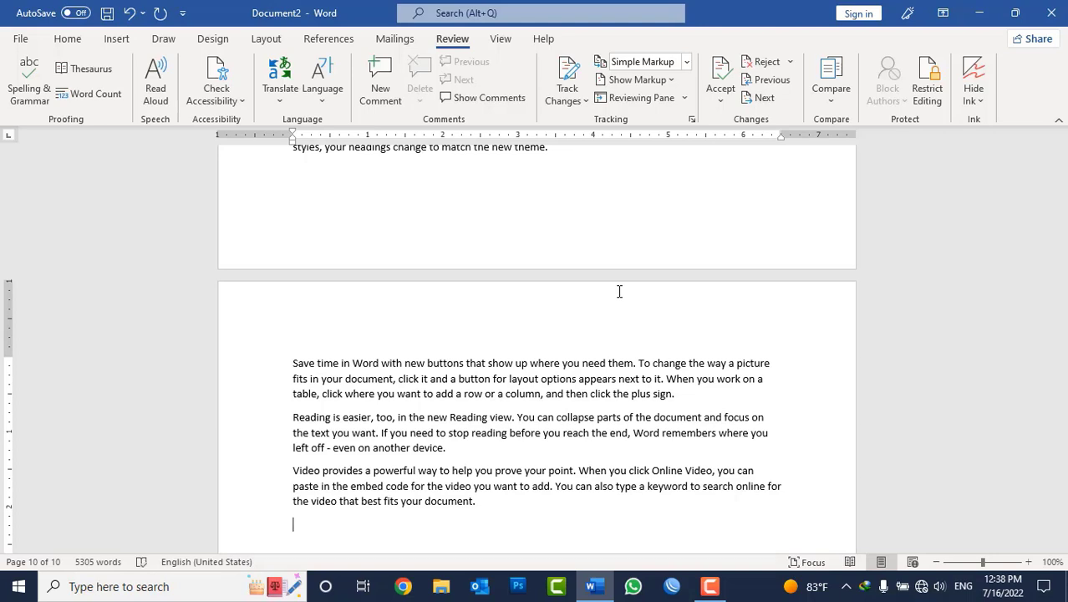
click(235, 104)
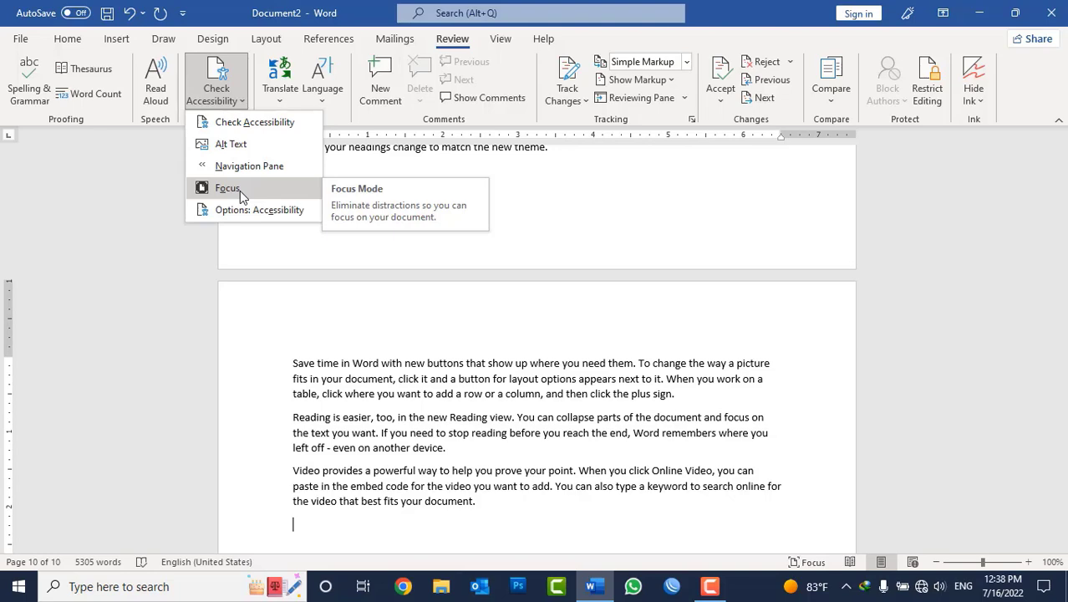
scroll(481, 437, up, 10)
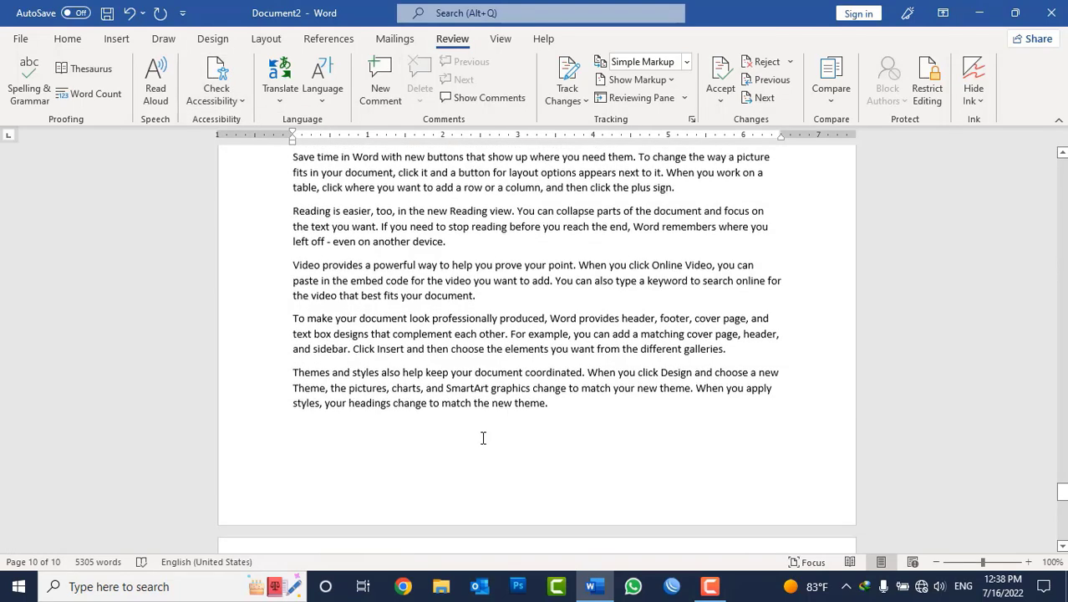
double_click(501, 333)
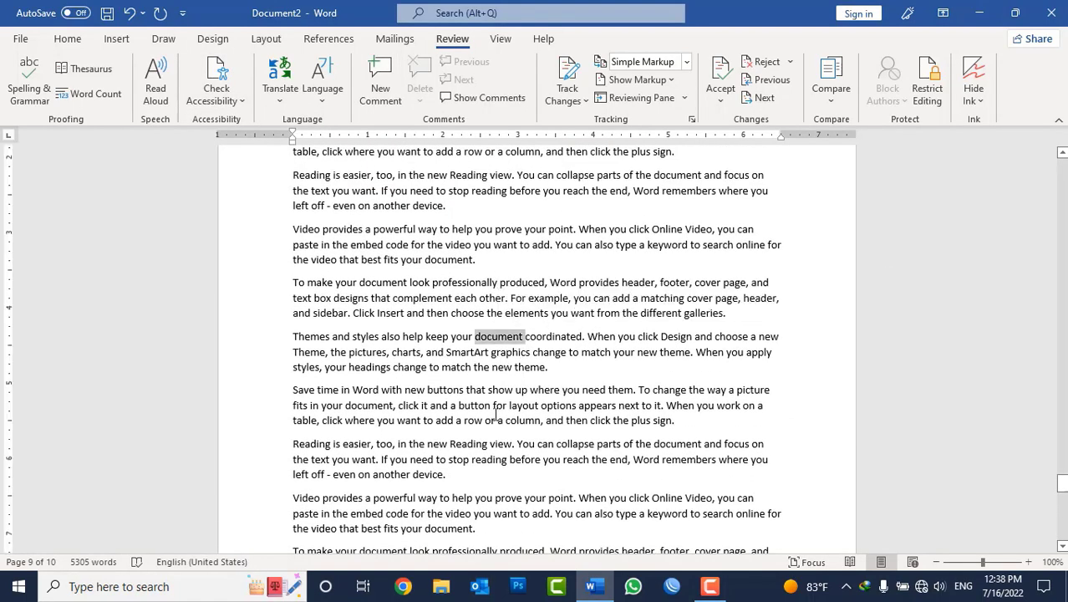
click(216, 92)
click(226, 189)
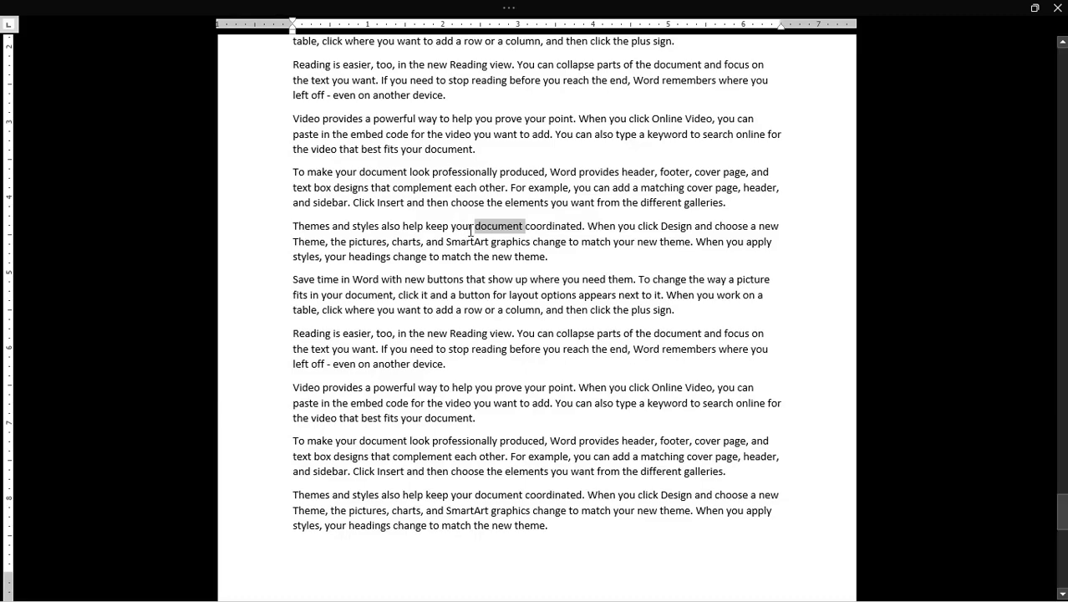
scroll(480, 233, up, 4)
scroll(480, 232, up, 5)
scroll(480, 232, up, 5)
scroll(479, 233, up, 3)
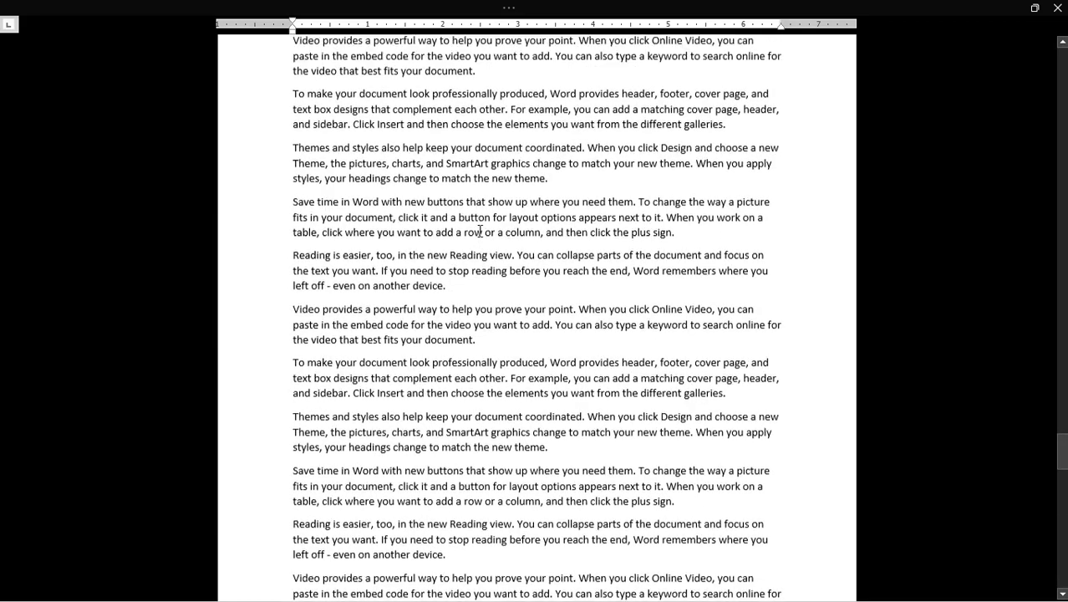
scroll(479, 230, up, 1)
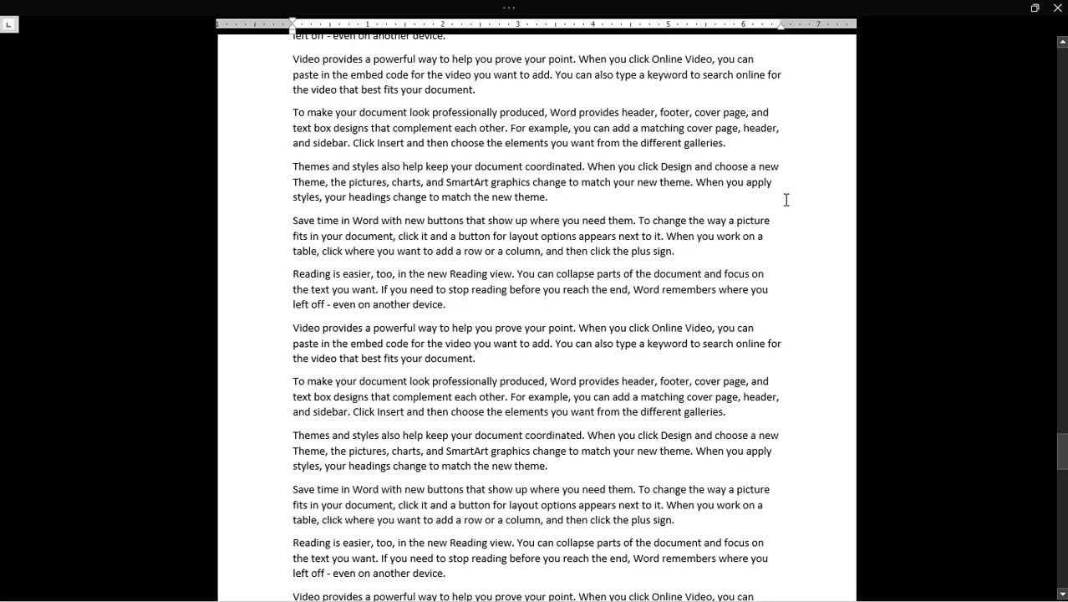
click(1059, 9)
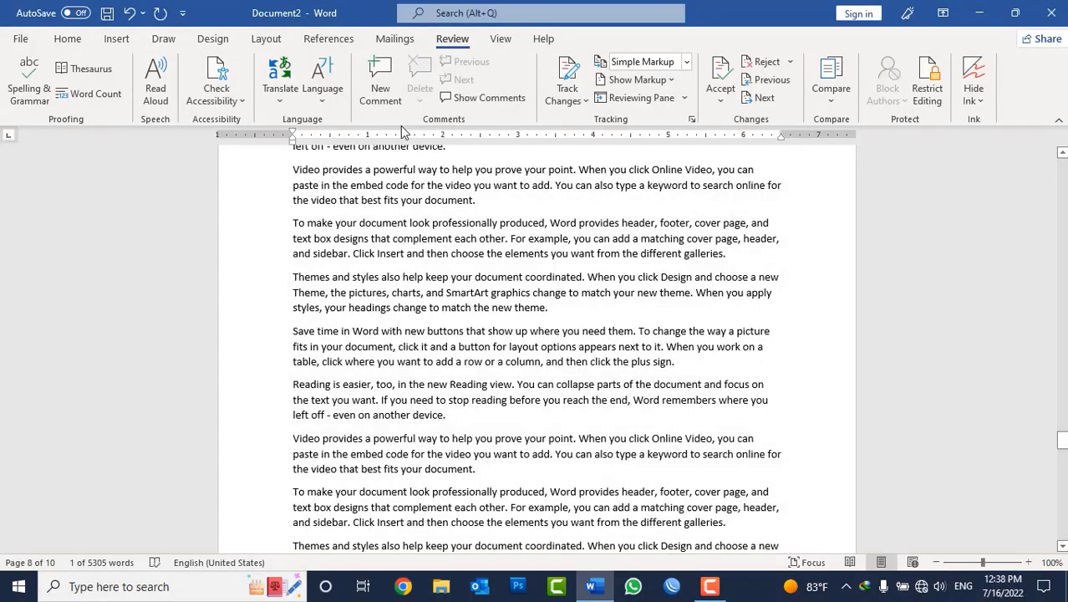
click(501, 39)
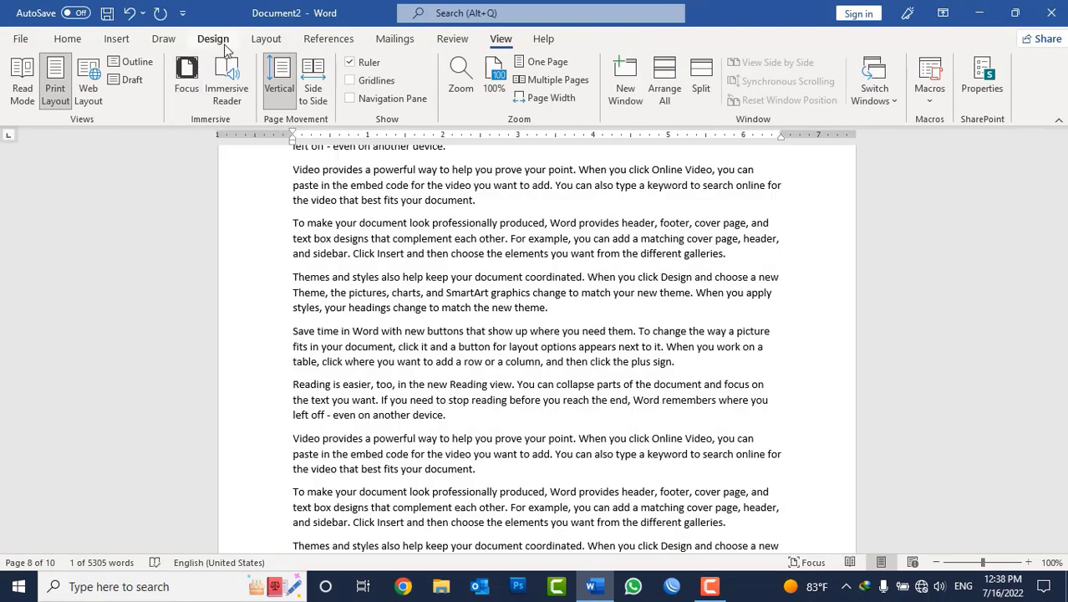
click(448, 42)
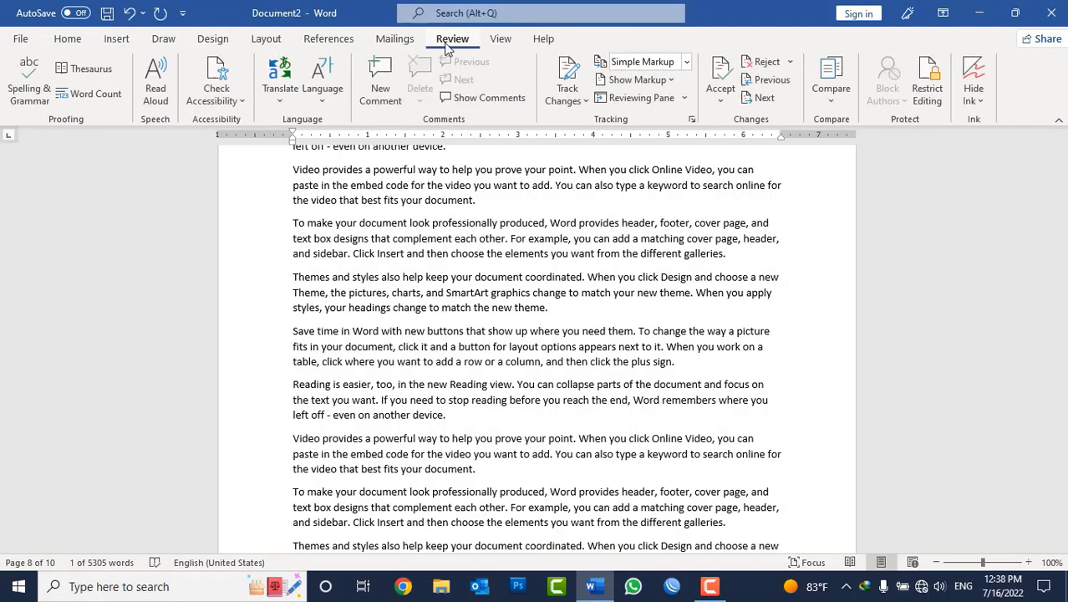
Step: Replace all text with five =rand() sample paragraphs (239 words) and select the first paragraph
click(221, 101)
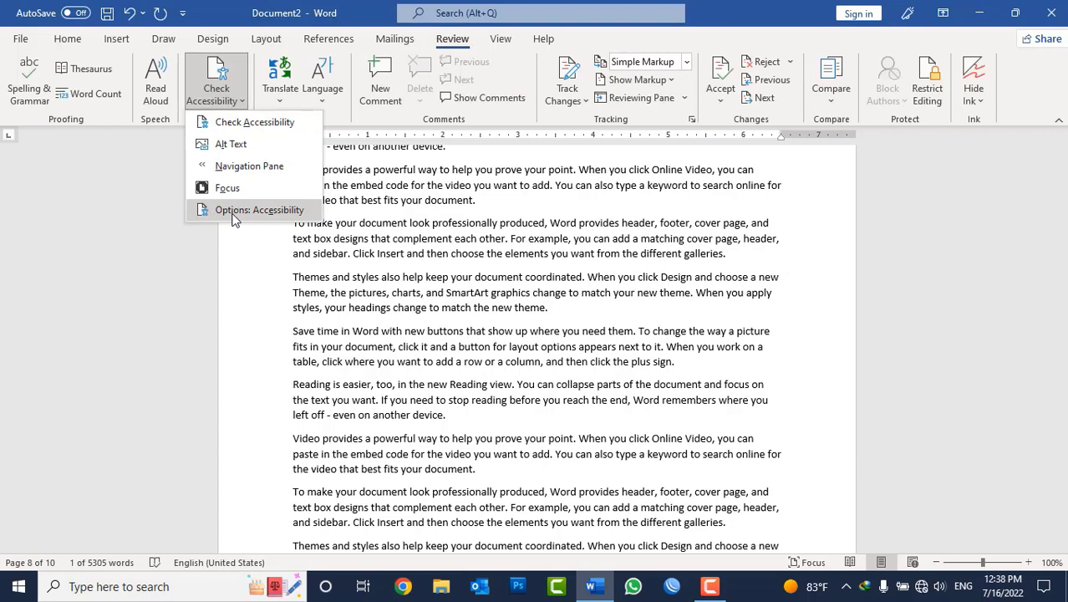
click(551, 347)
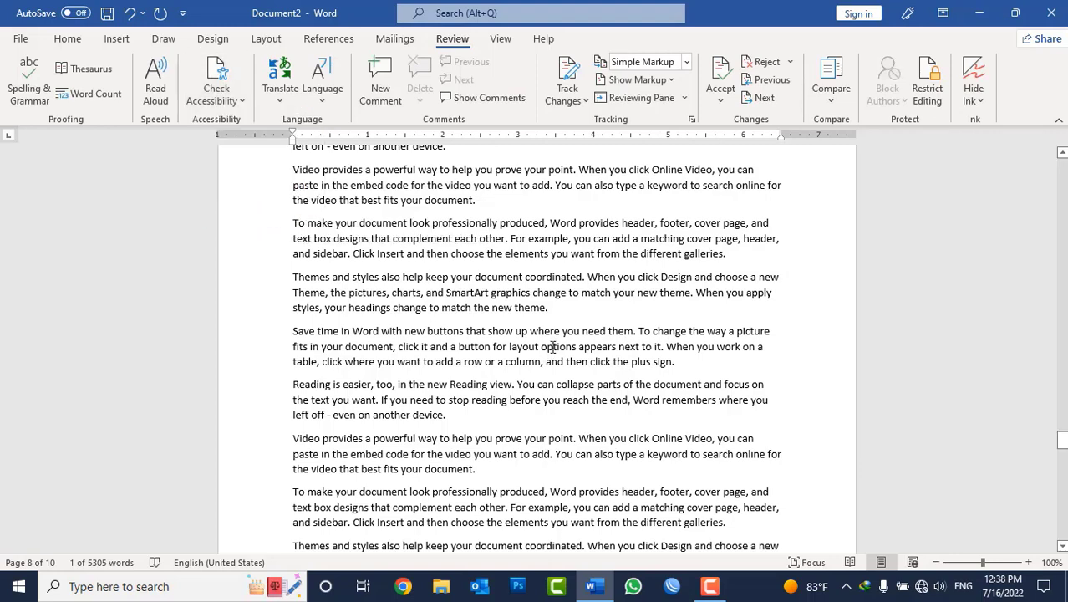
key(ctrl+a)
key(Delete)
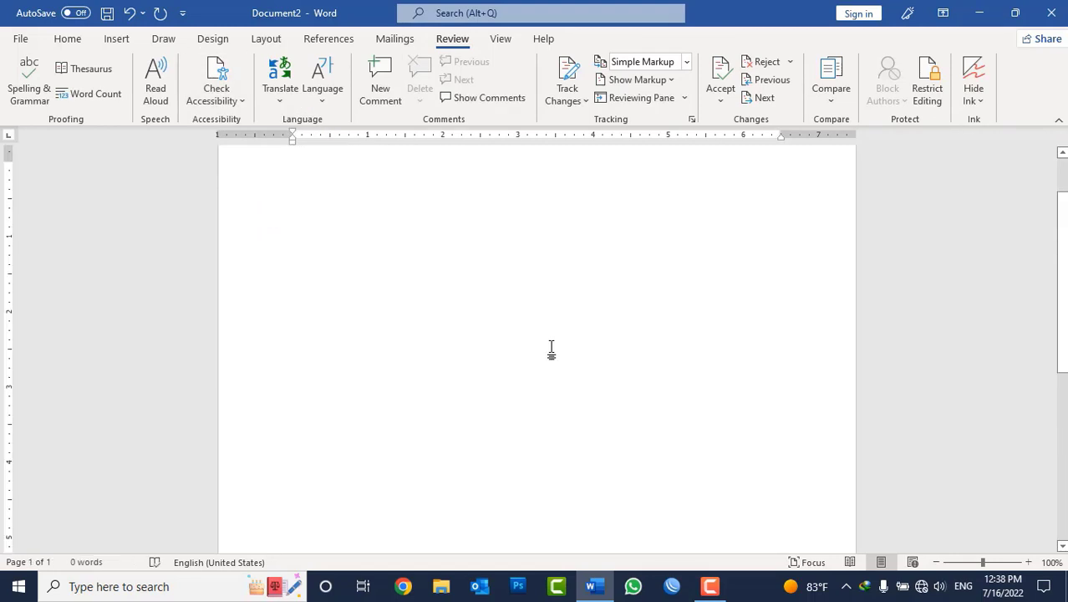
scroll(567, 338, up, 2)
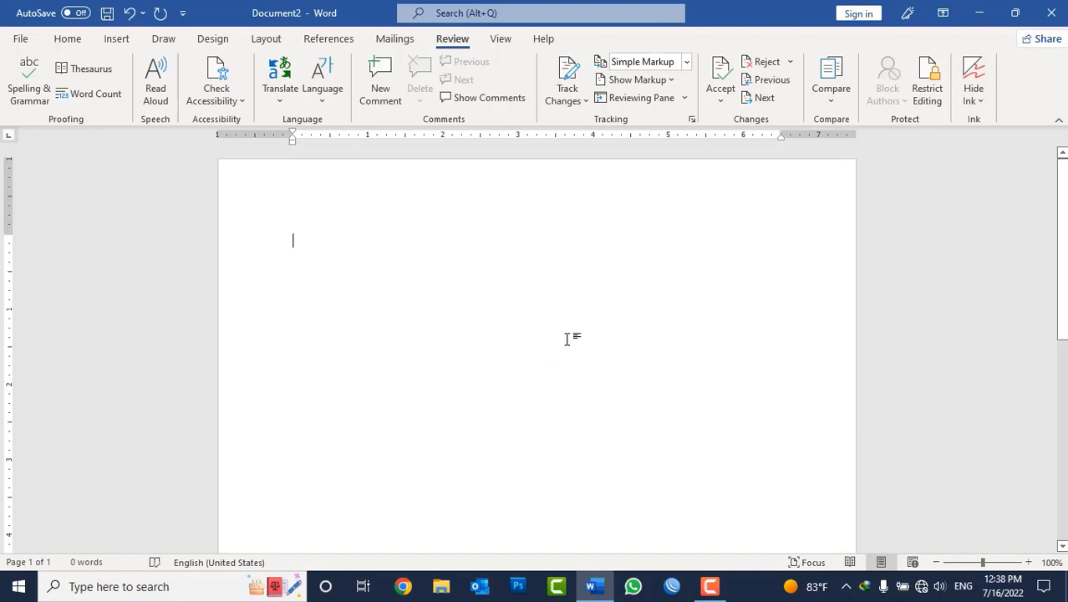
text(=rand(1)
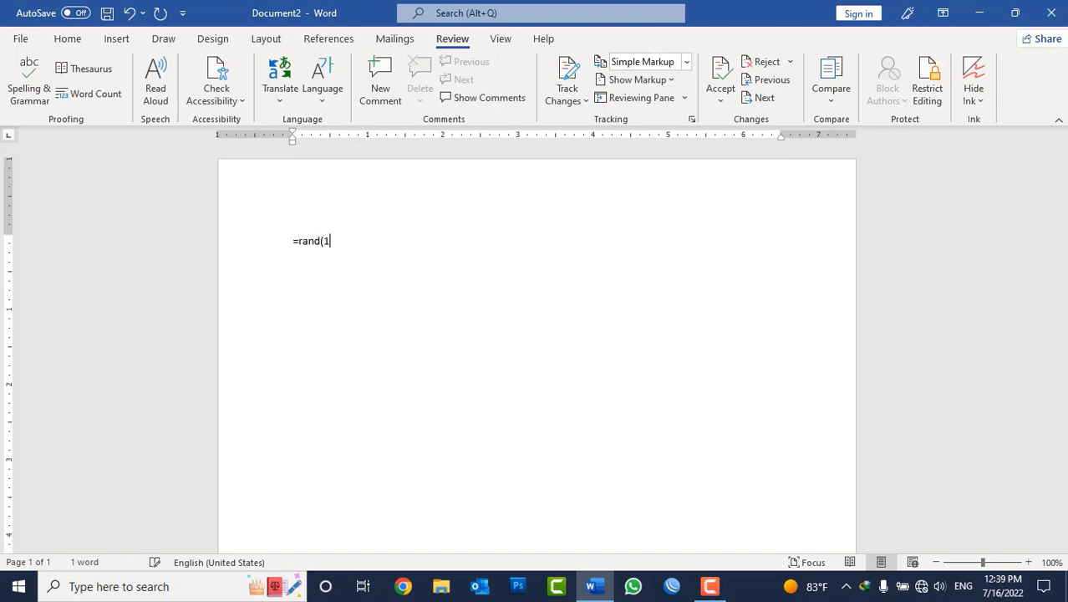
key(BackSpace)
text())
key(Return)
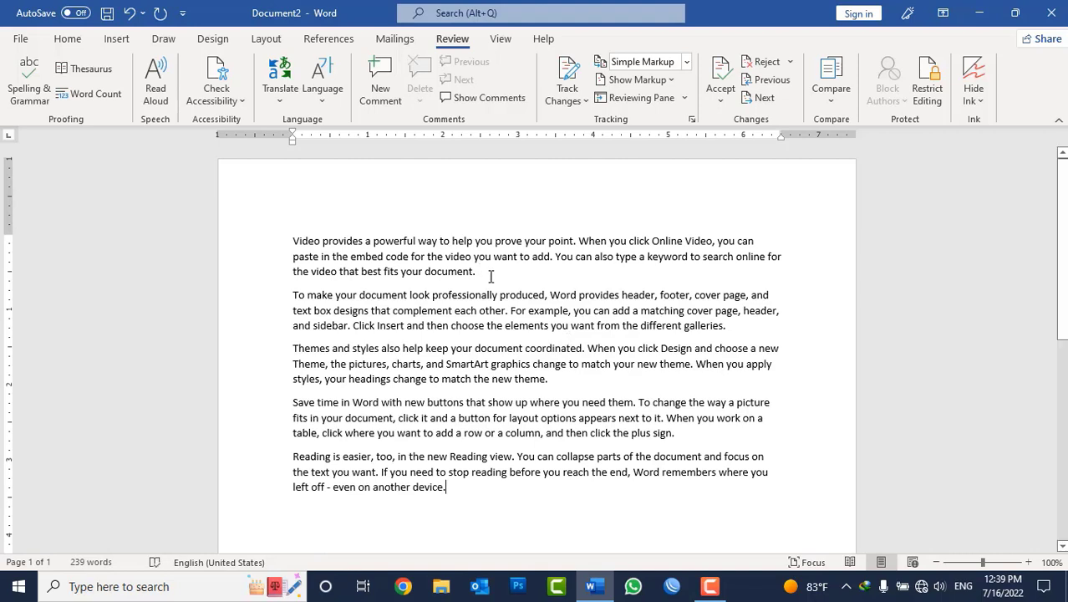
drag(470, 274, 292, 241)
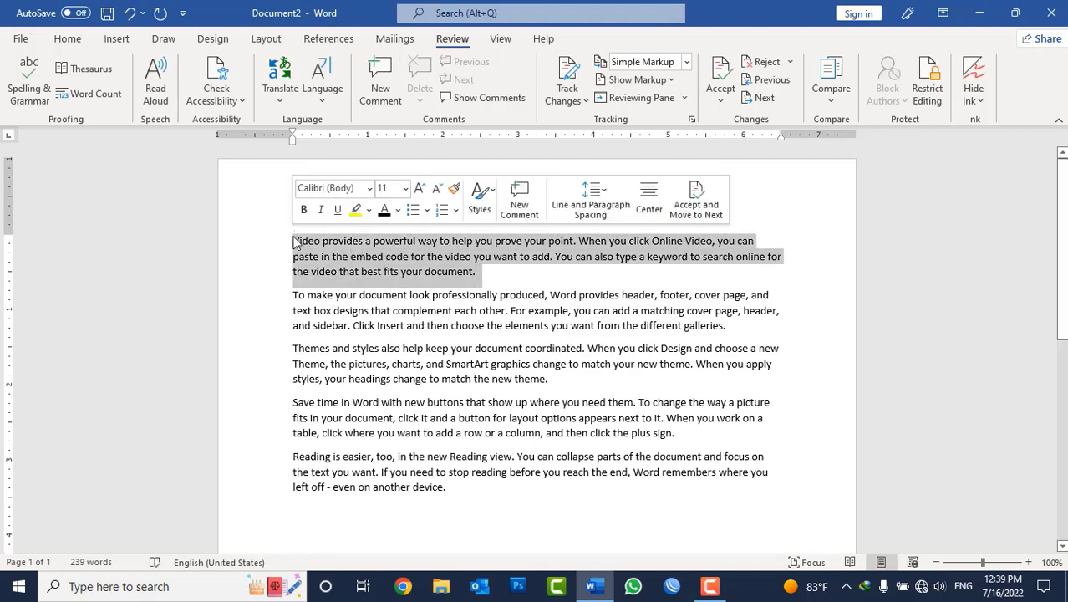
Step: Set the selected first paragraph's font colour to White so it vanishes
click(62, 44)
click(347, 92)
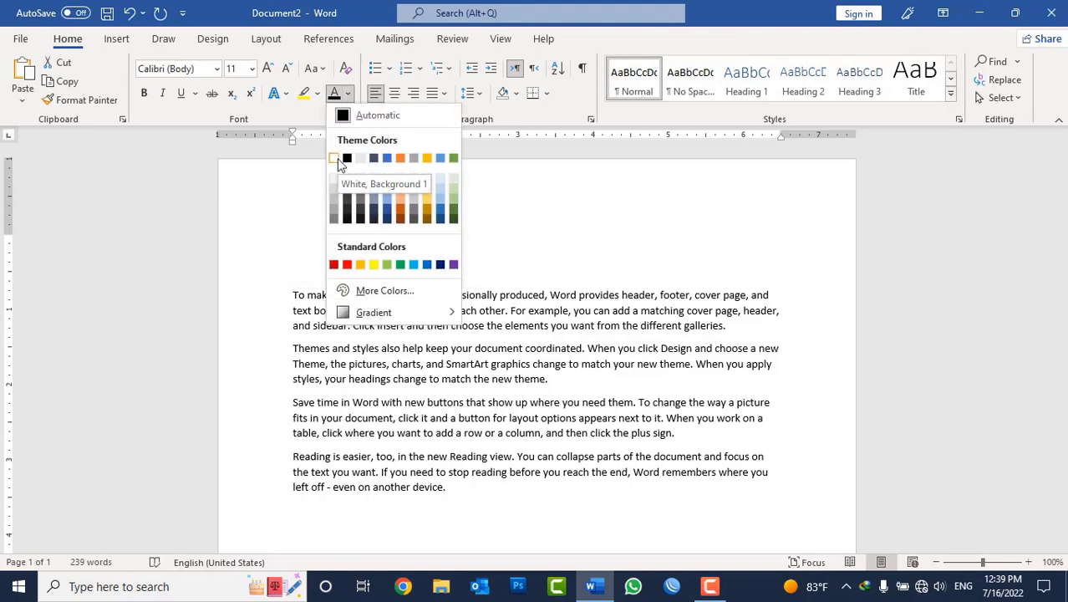
click(337, 159)
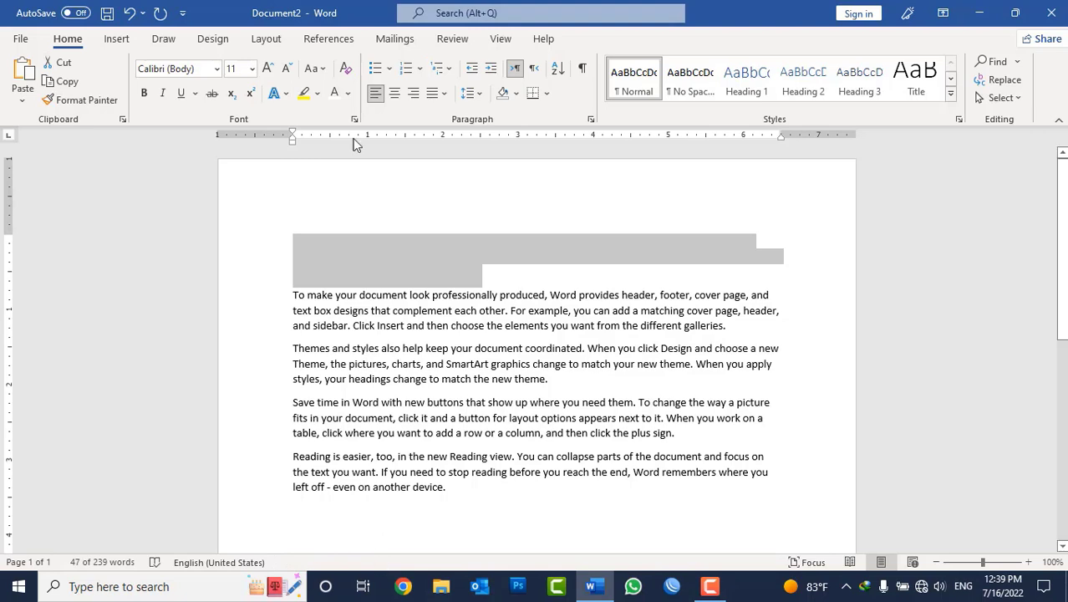
click(436, 46)
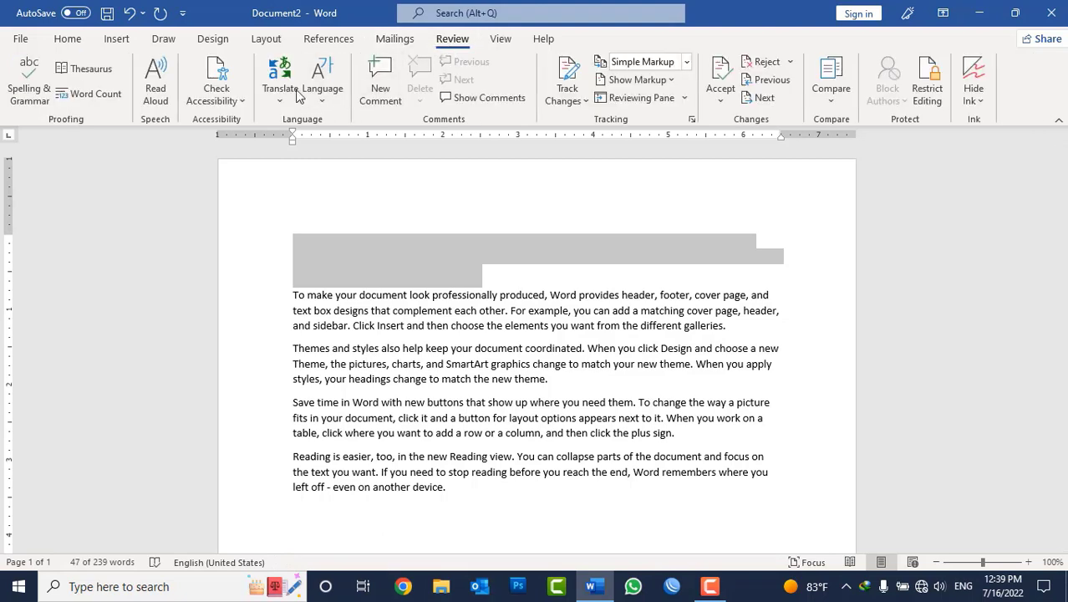
click(234, 100)
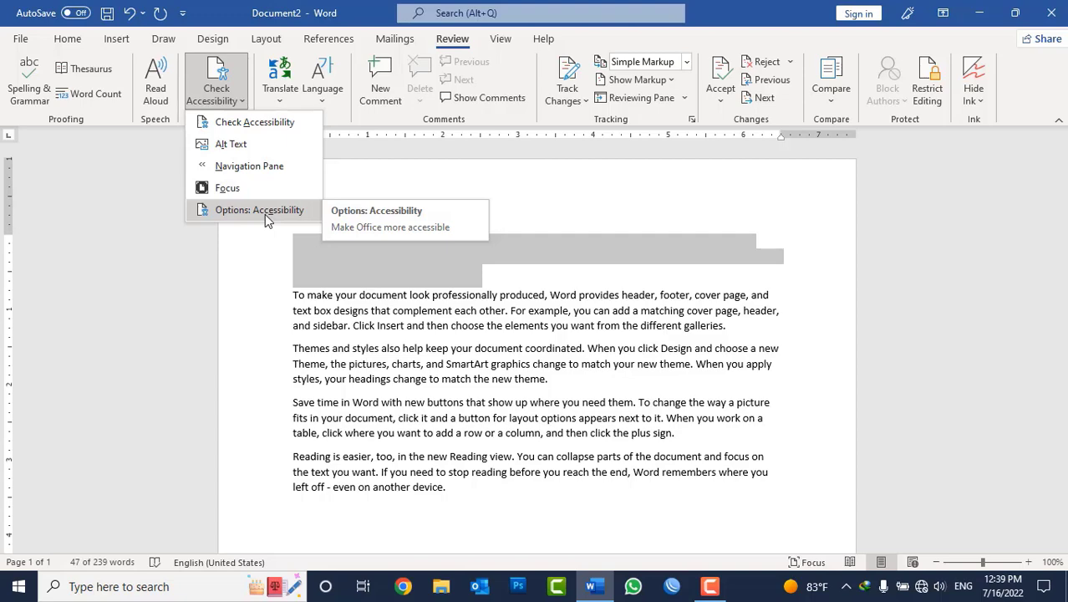
Step: Turn on 'Keep accessibility checker running while I work' in the Accessibility options
click(265, 211)
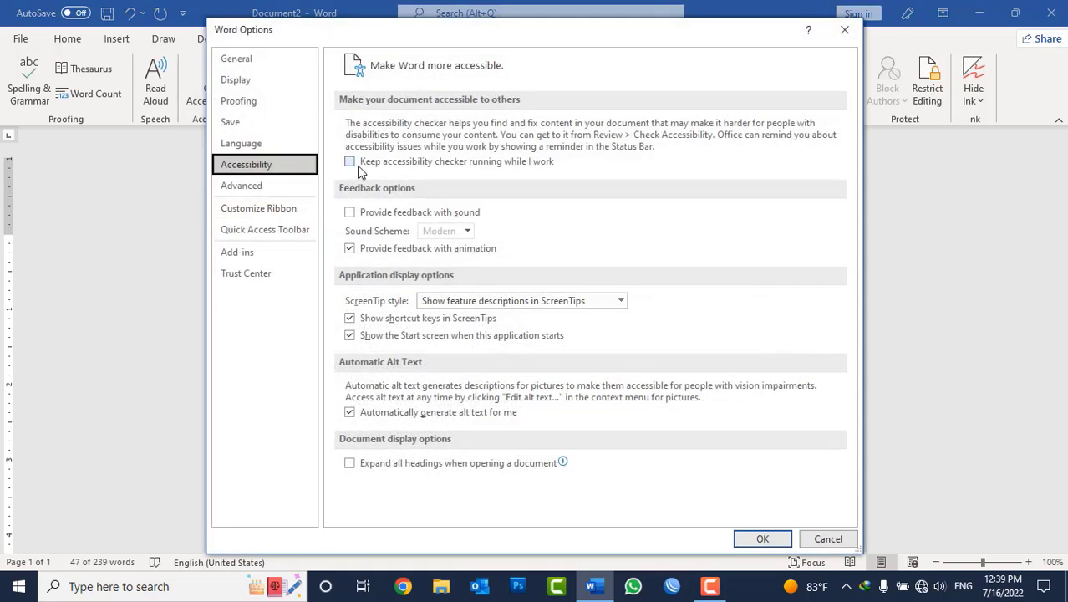
click(361, 166)
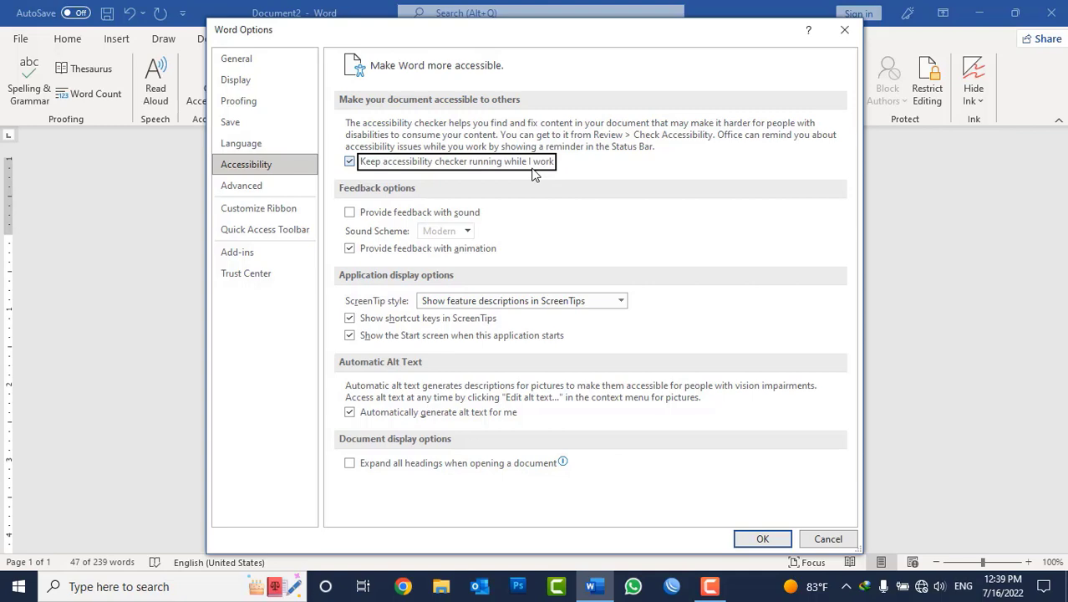
click(754, 539)
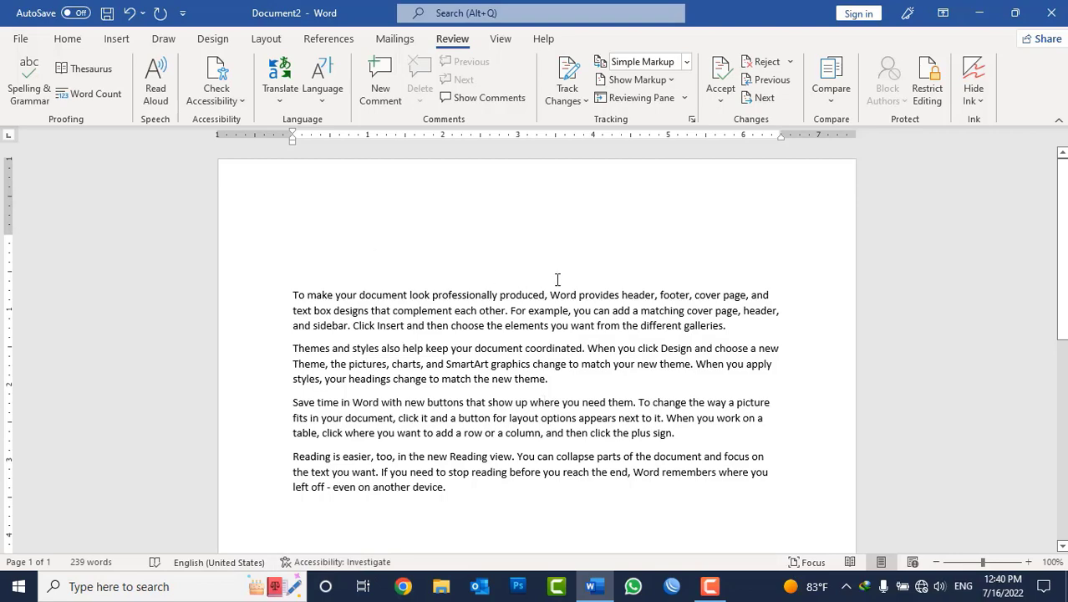
Step: Select the invisible white text through to the document's end and recolour it Black
drag(559, 279, 245, 178)
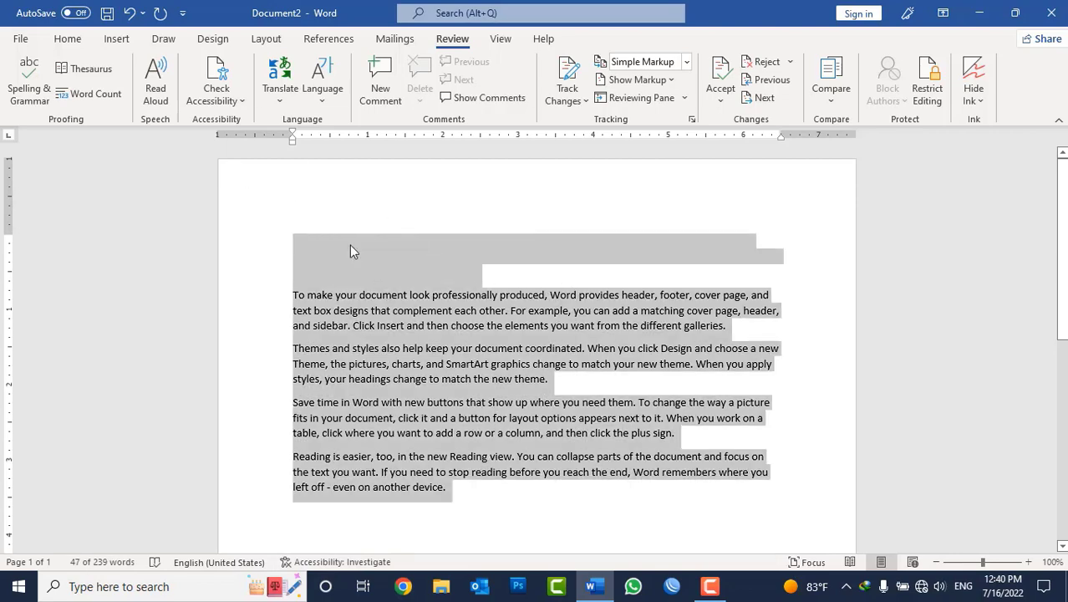
key(ctrl+shift+End)
click(68, 39)
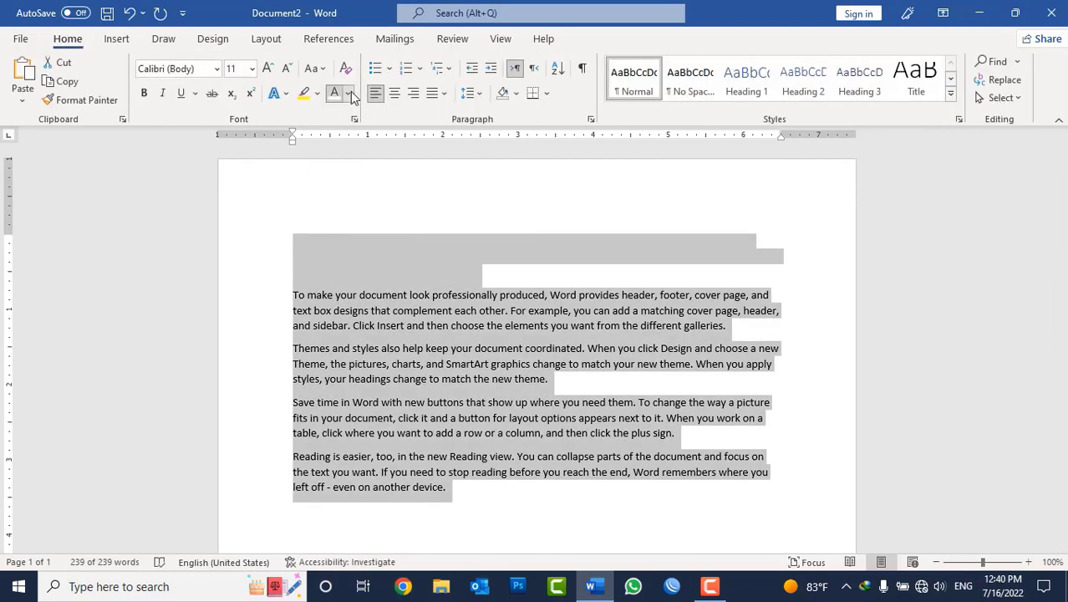
click(349, 93)
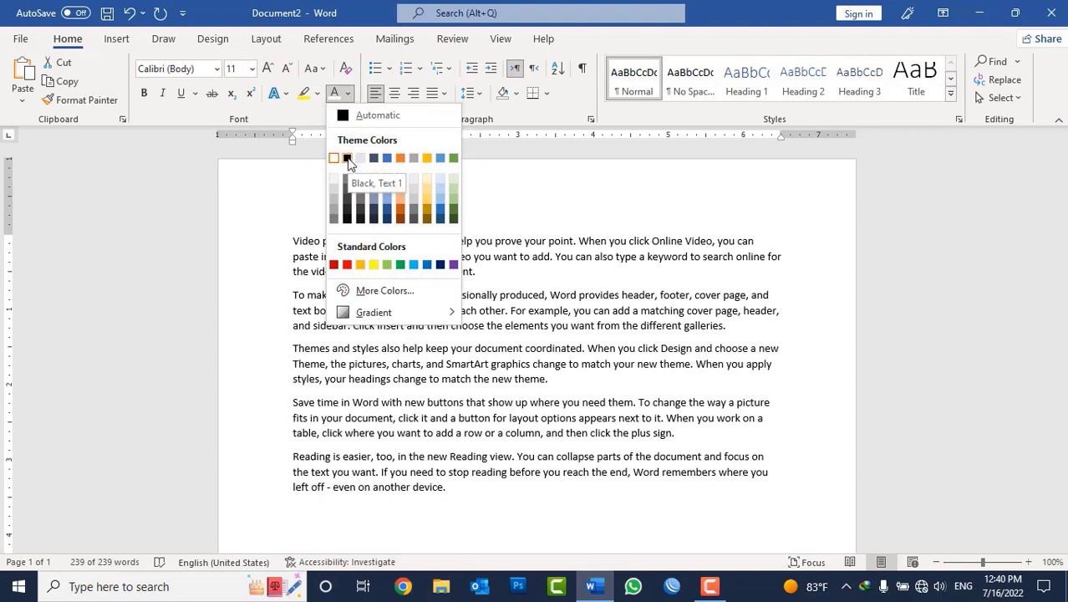
click(348, 162)
click(518, 303)
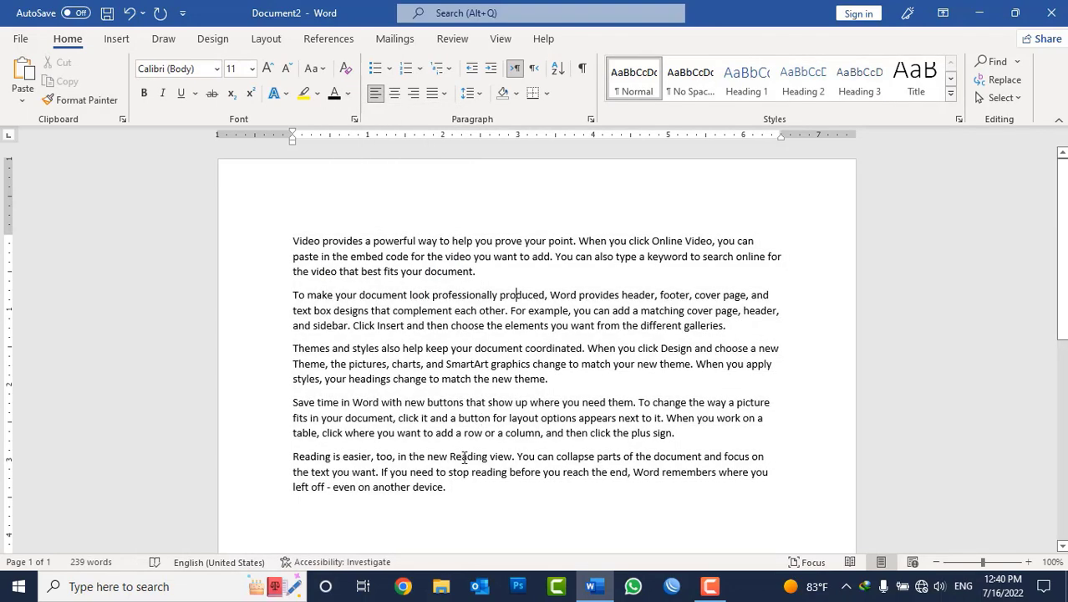
click(532, 471)
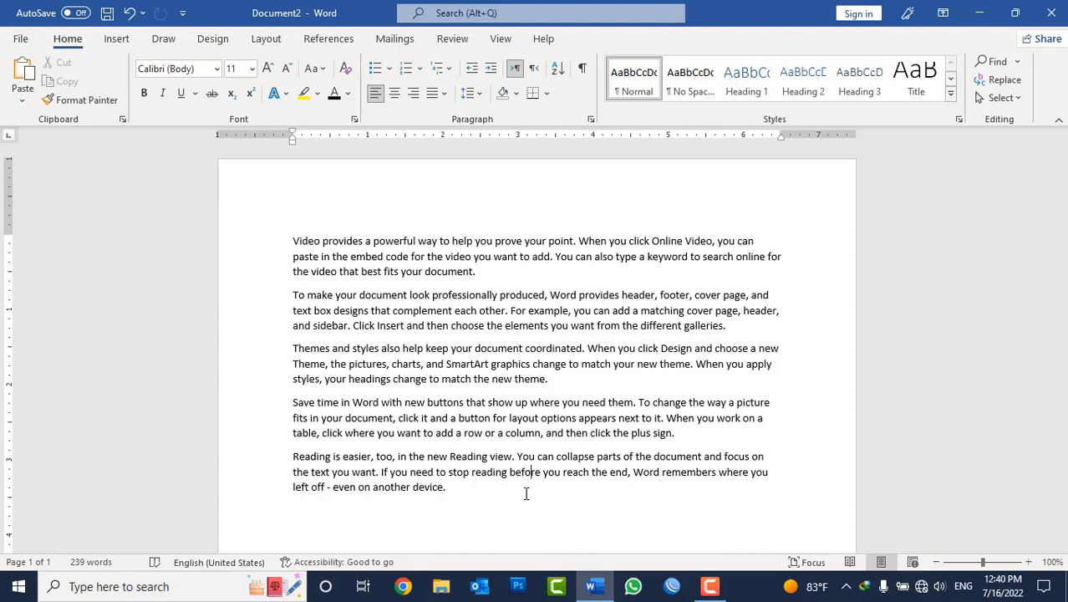
Step: Turn off 'Keep accessibility checker running while I work' in the Accessibility options
click(395, 39)
click(452, 39)
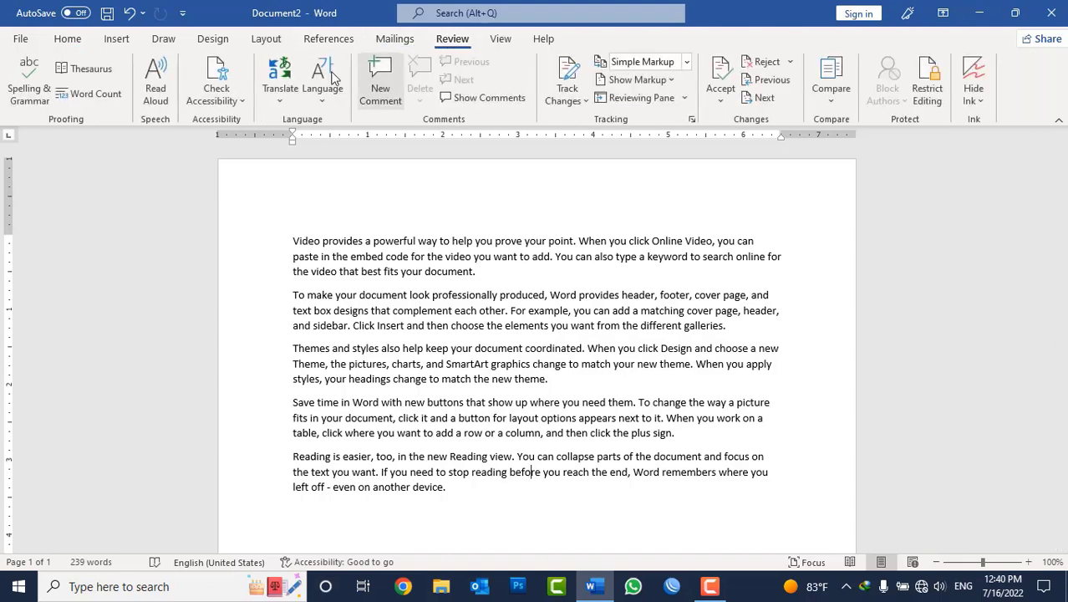
click(217, 93)
click(250, 208)
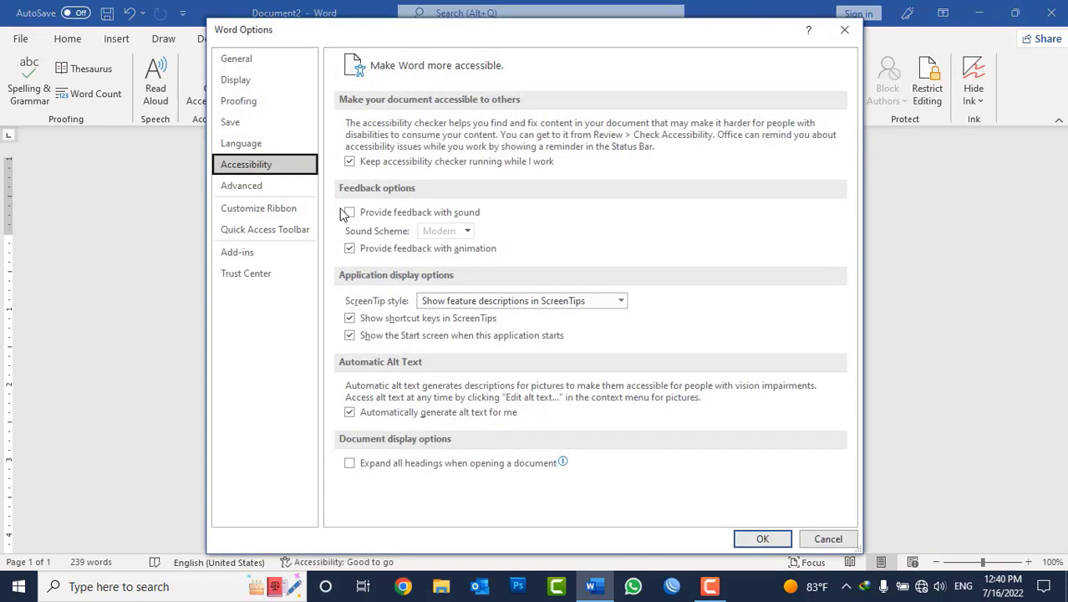
click(349, 161)
click(760, 539)
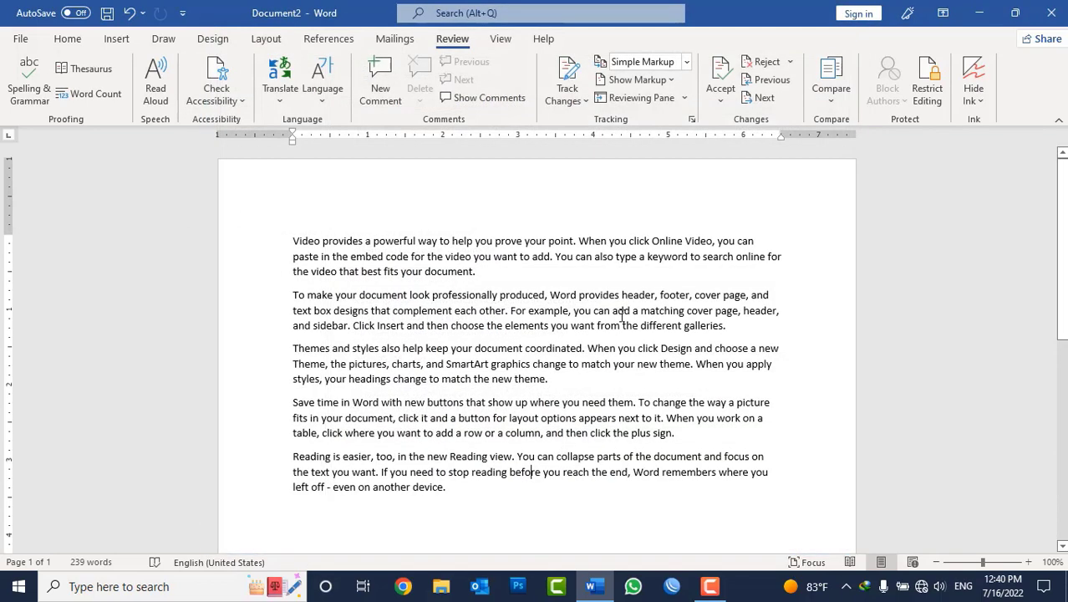
Step: Replace all document text with one =rand() sample paragraph and select it
click(559, 278)
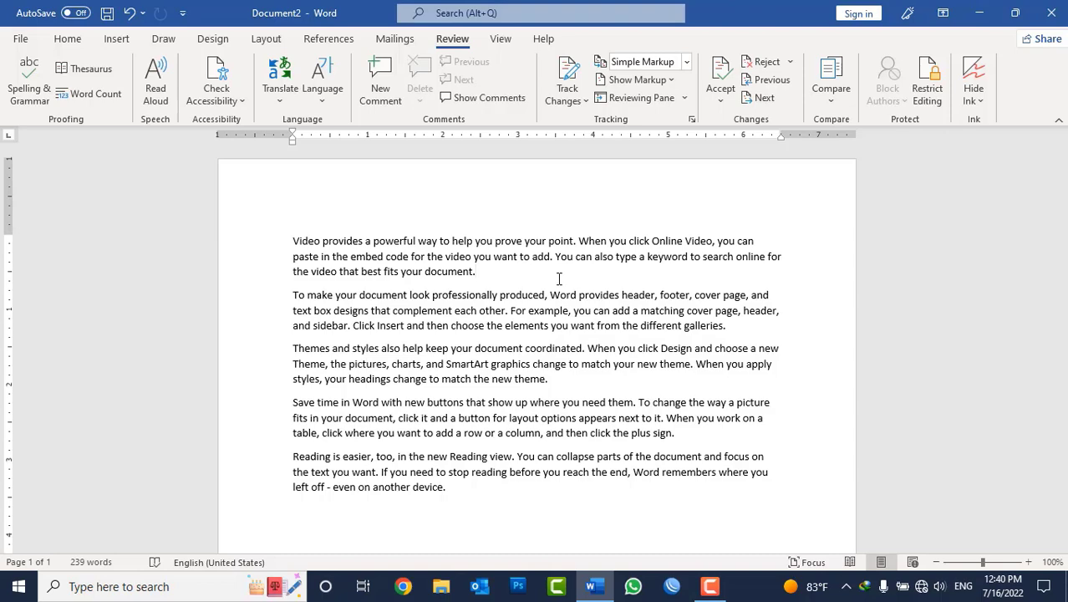
click(218, 103)
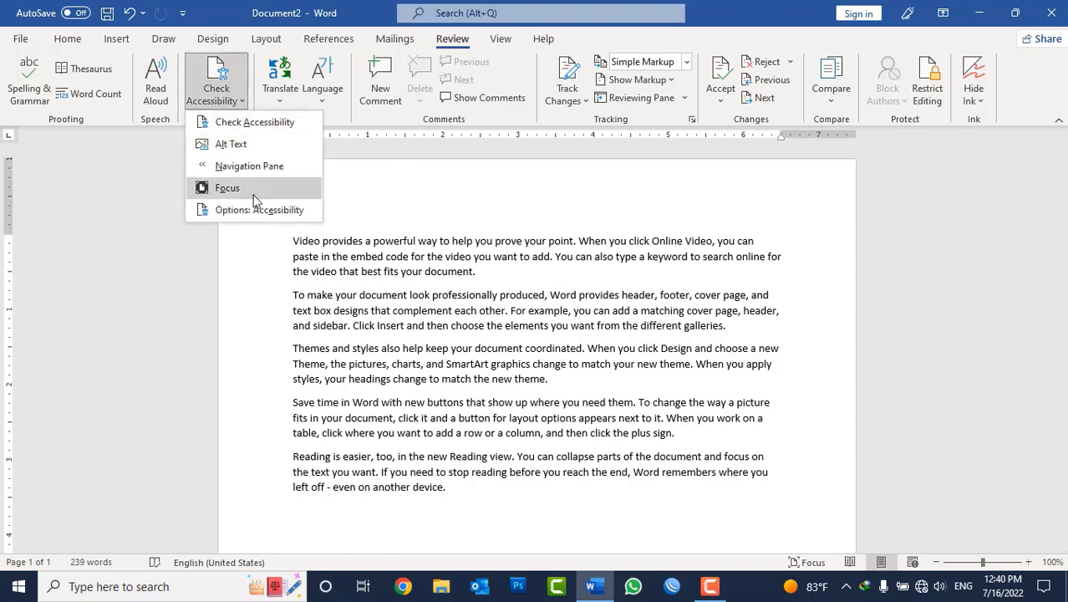
click(491, 267)
key(ctrl+a)
key(Delete)
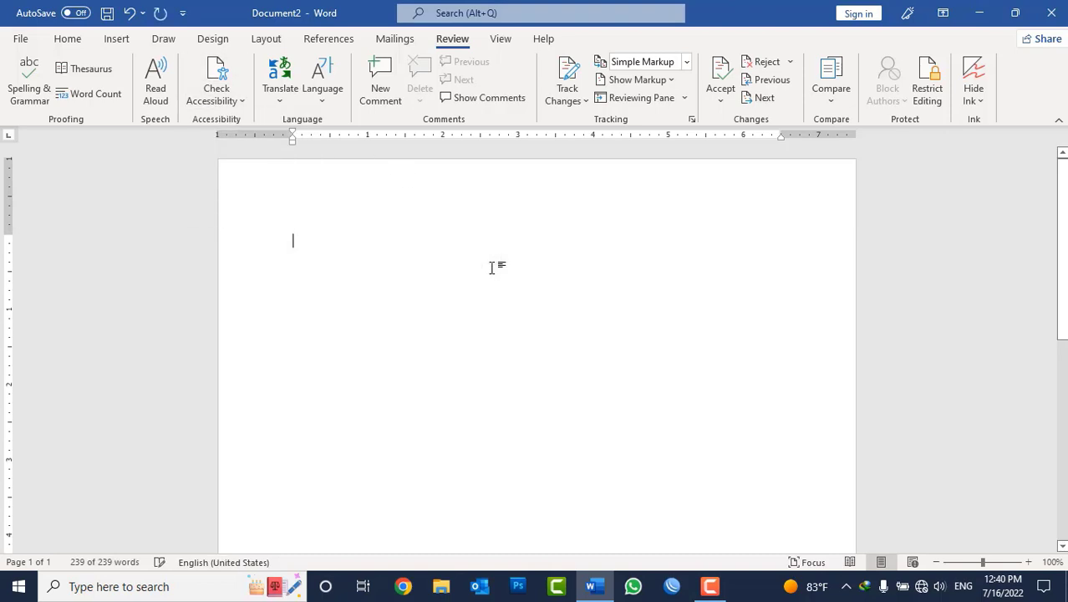
text(=rand()
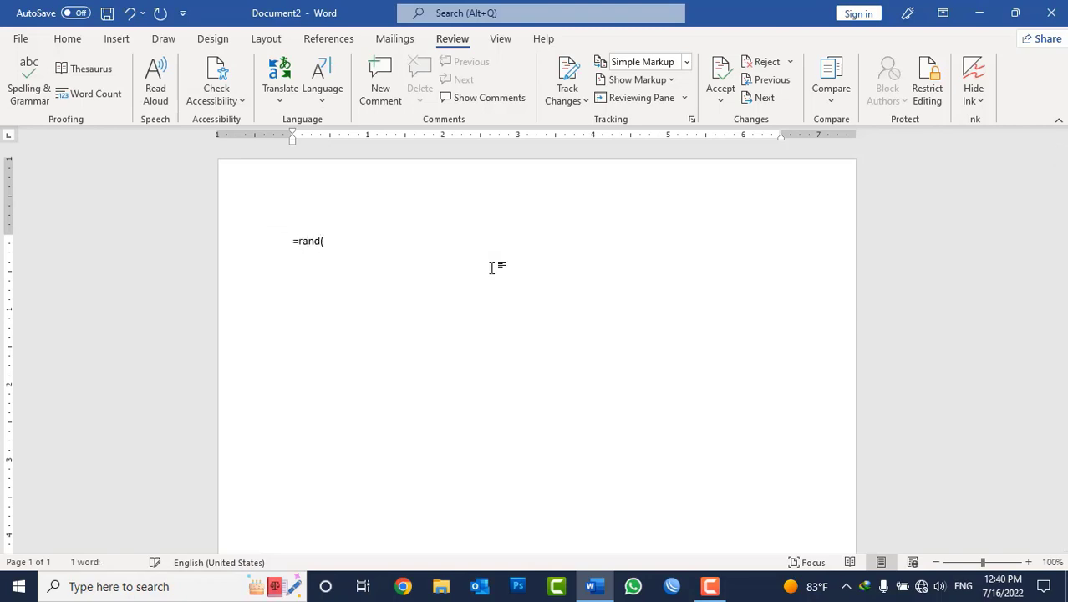
text())
key(Return)
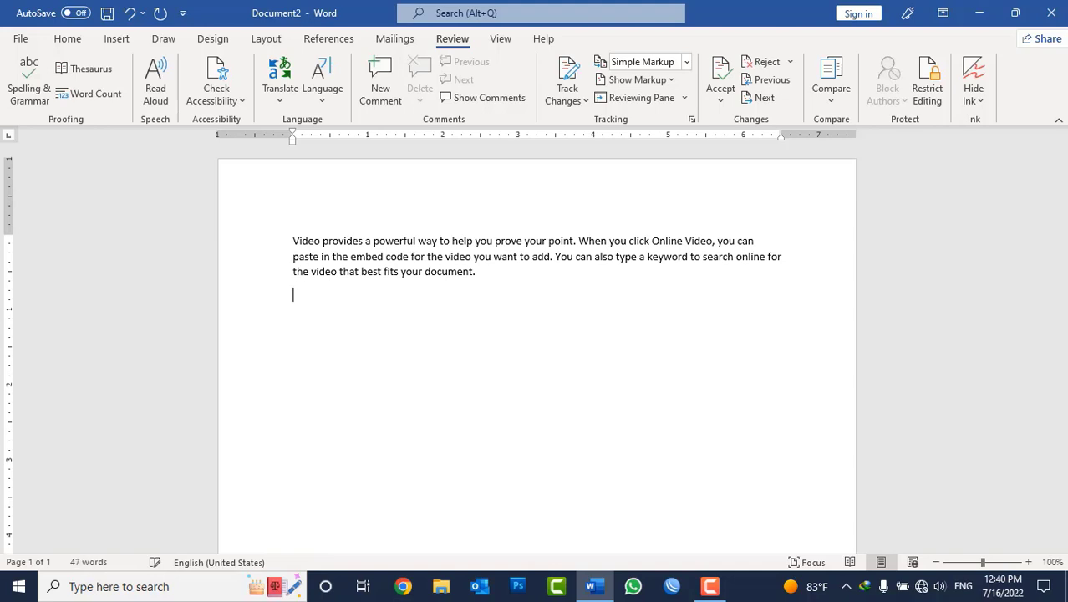
key(ctrl+a)
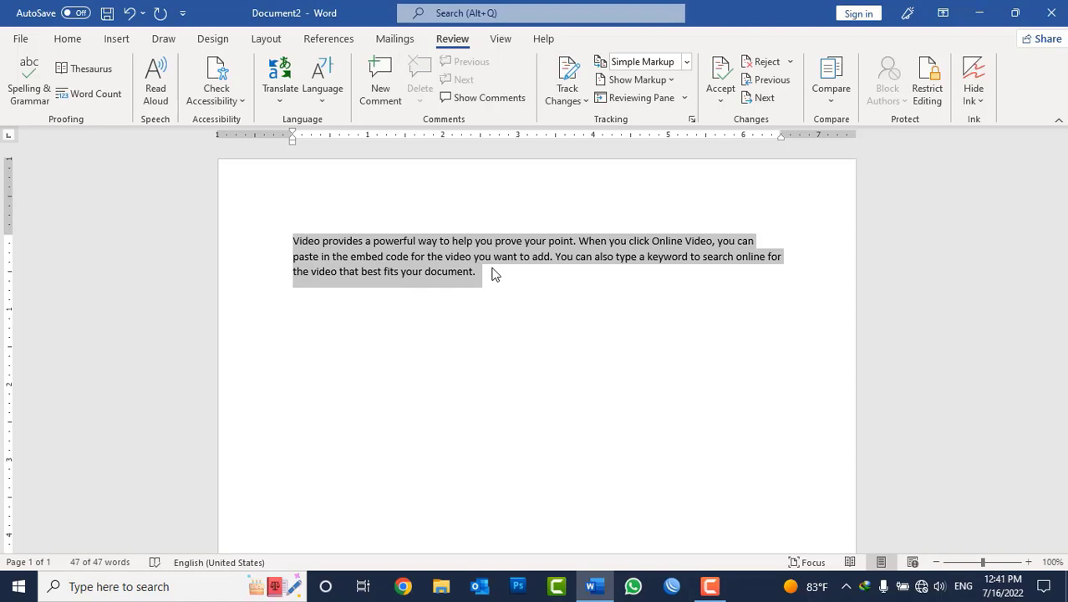
Step: Select the sample video paragraph and run Translate Selection to open the Translator pane
drag(473, 271, 281, 233)
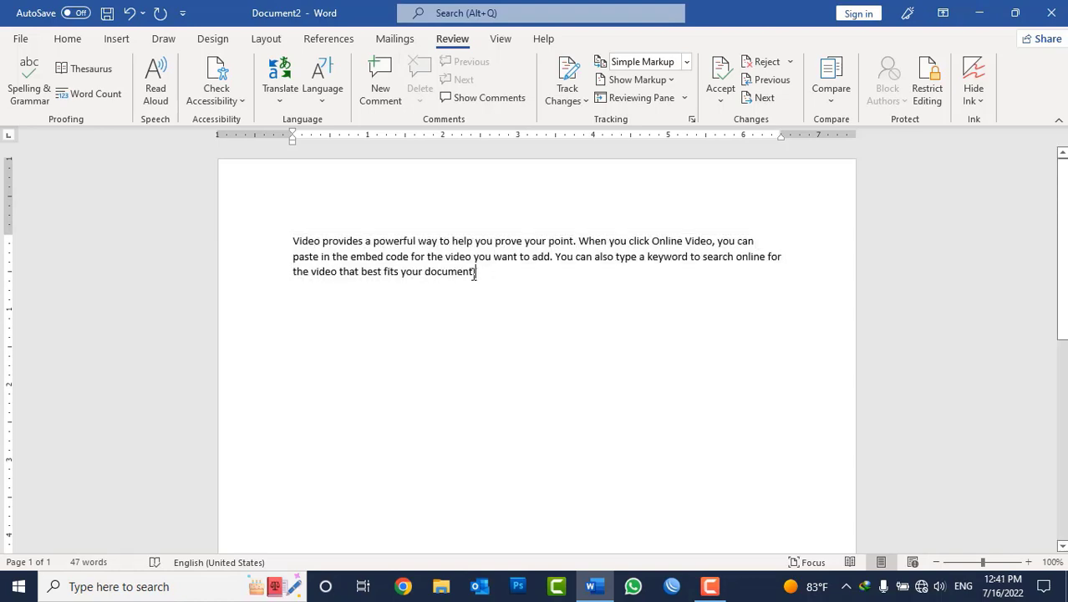
click(294, 107)
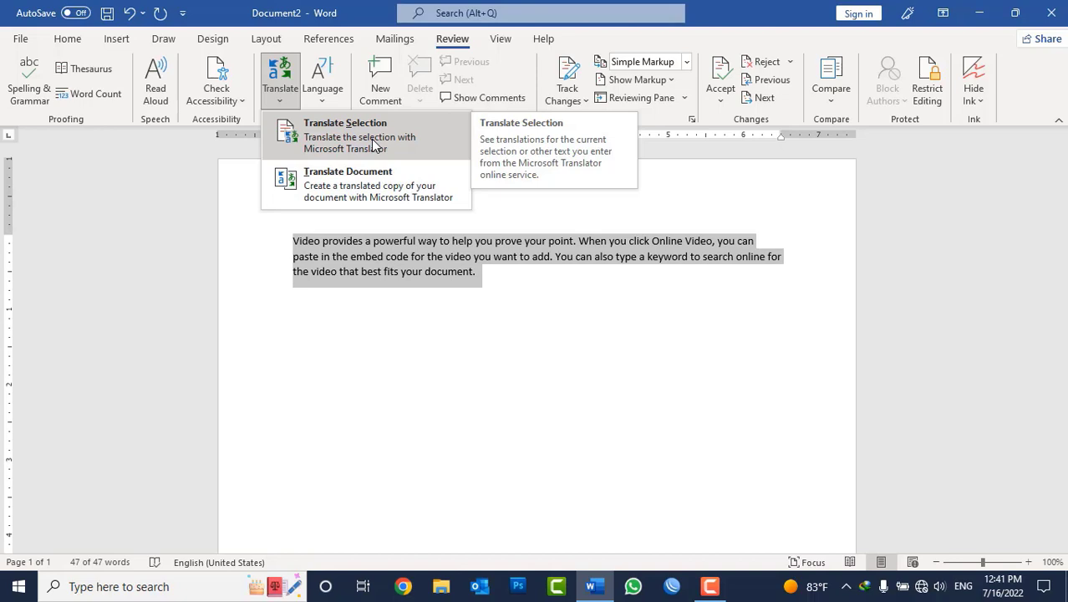
click(375, 147)
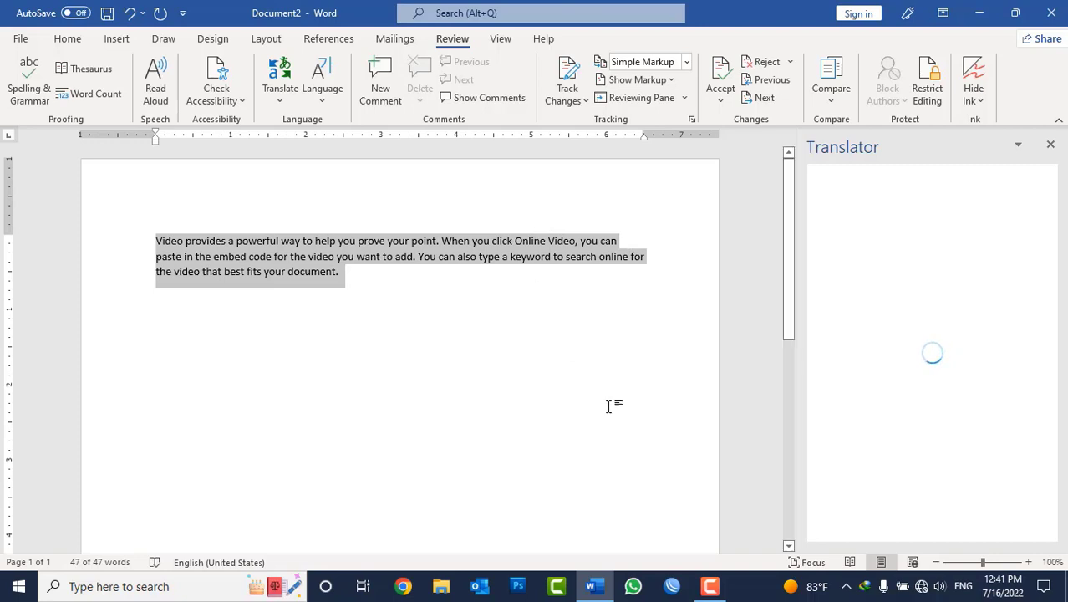
Step: Connect to the open F3-AP6 Wi-Fi network and close the hotspot login browser page
click(922, 587)
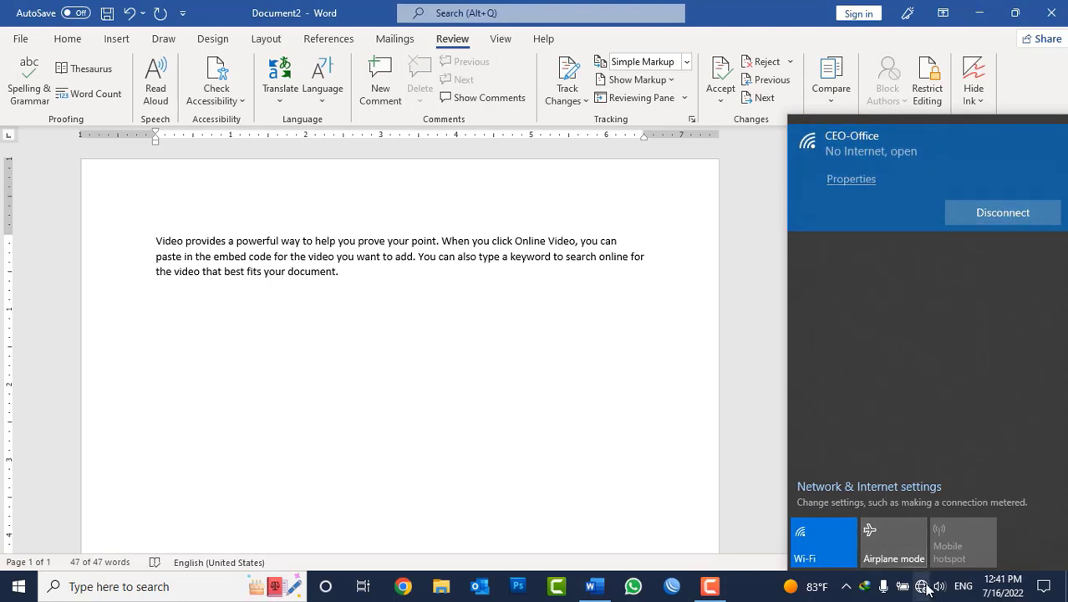
click(869, 259)
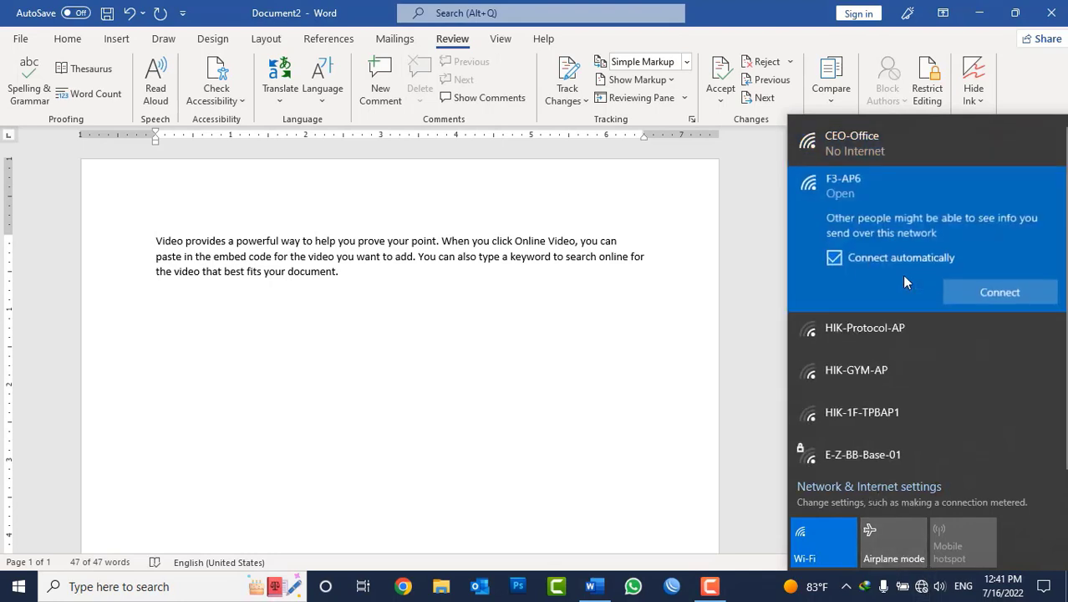
click(974, 291)
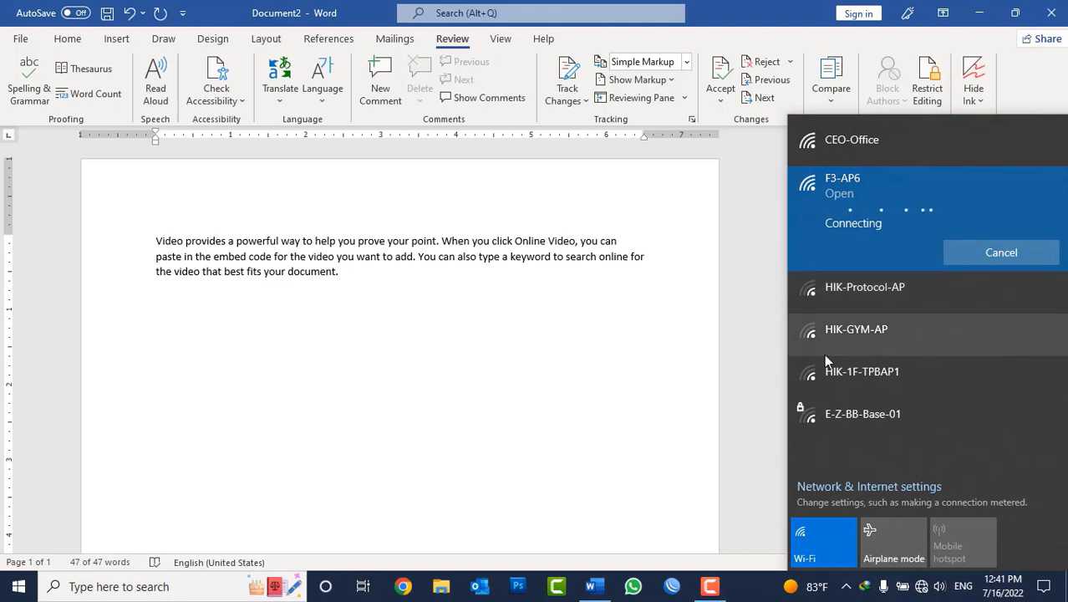
click(537, 375)
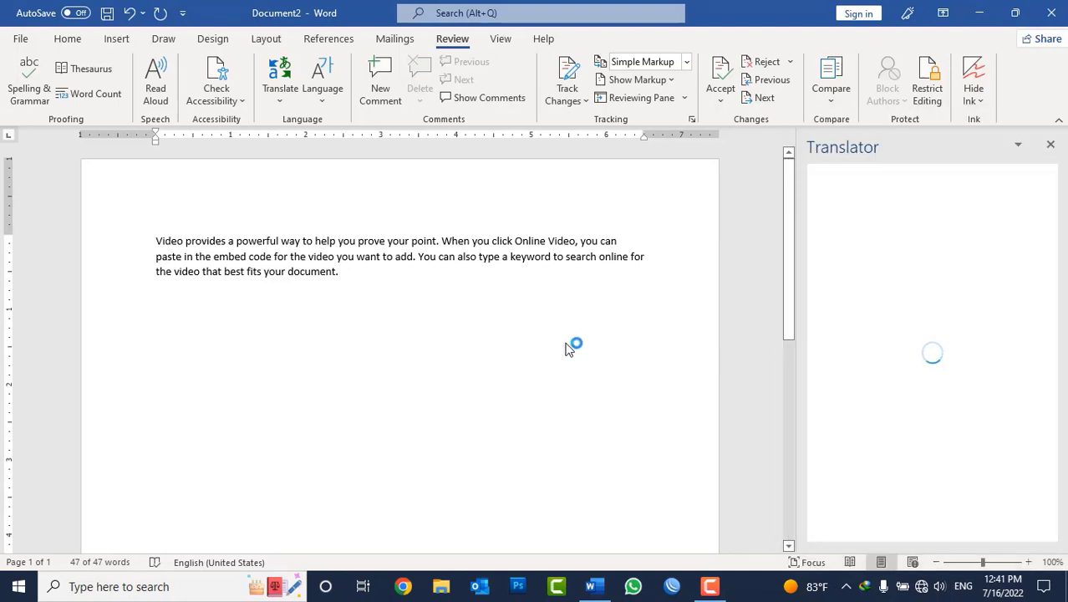
key(ctrl+a)
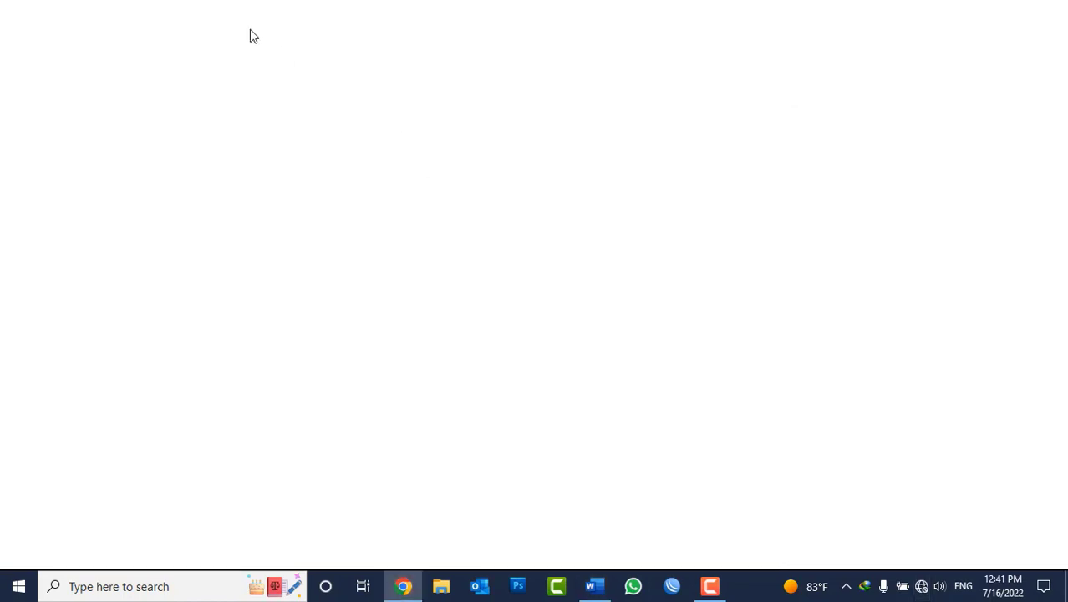
click(250, 42)
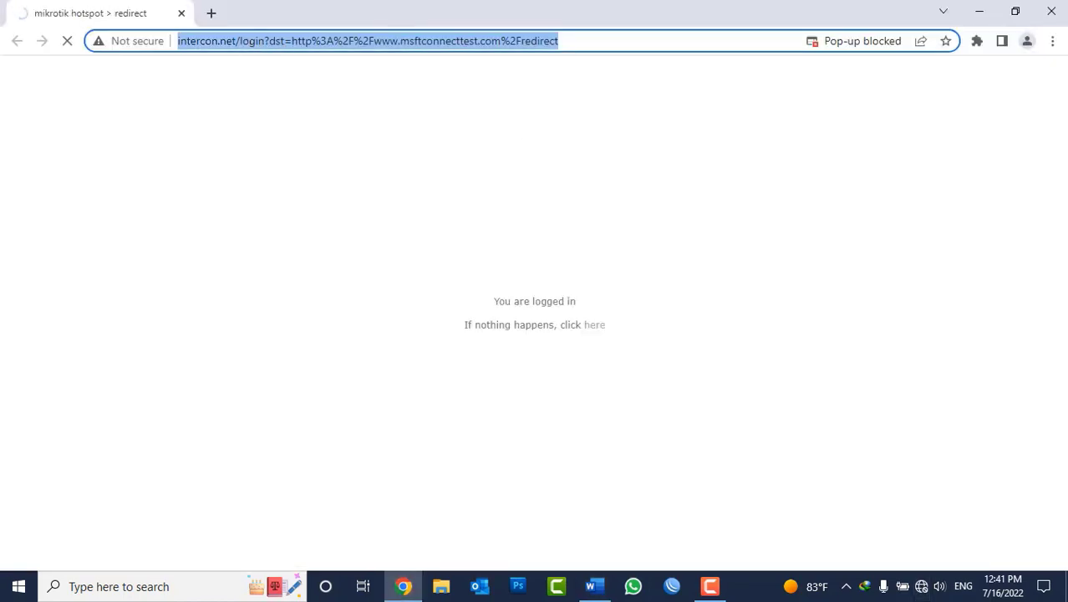
click(1055, 10)
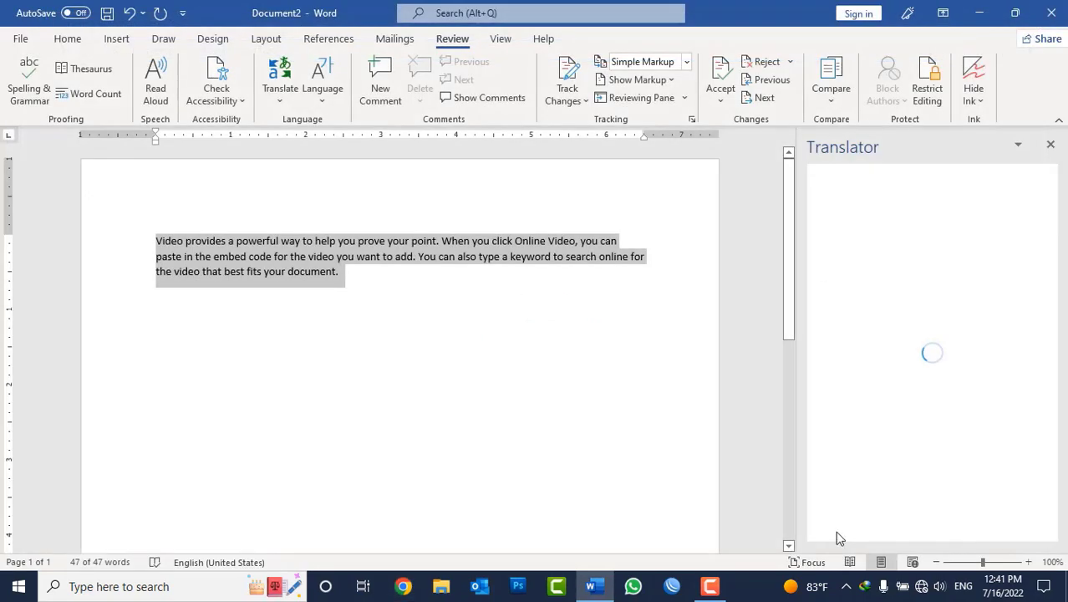
Step: Close the stuck Translator pane and rerun Translate Selection so it loads with Pashto as target
click(921, 586)
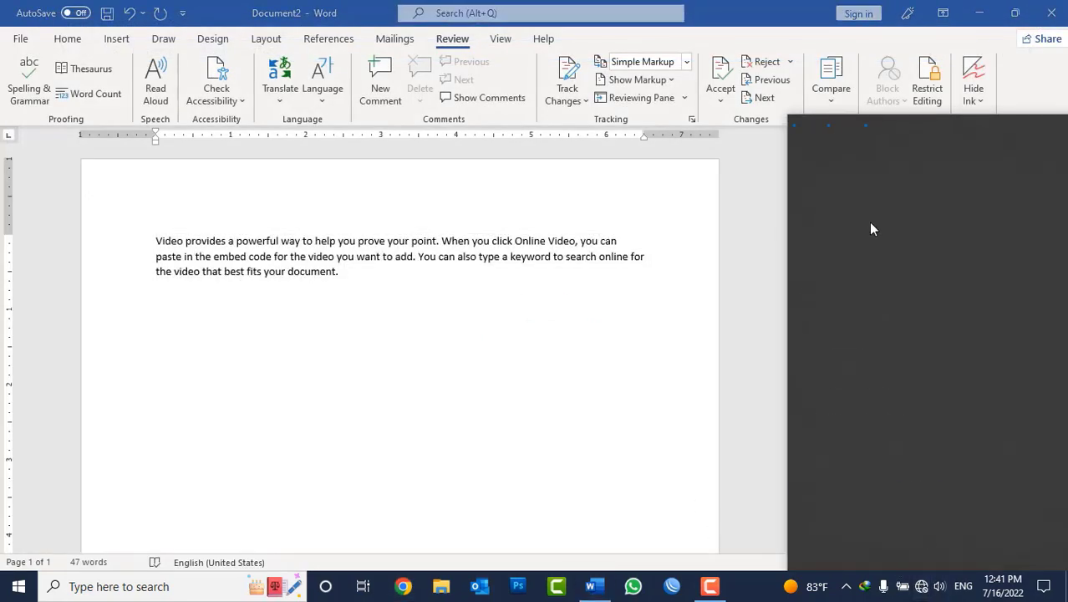
click(606, 355)
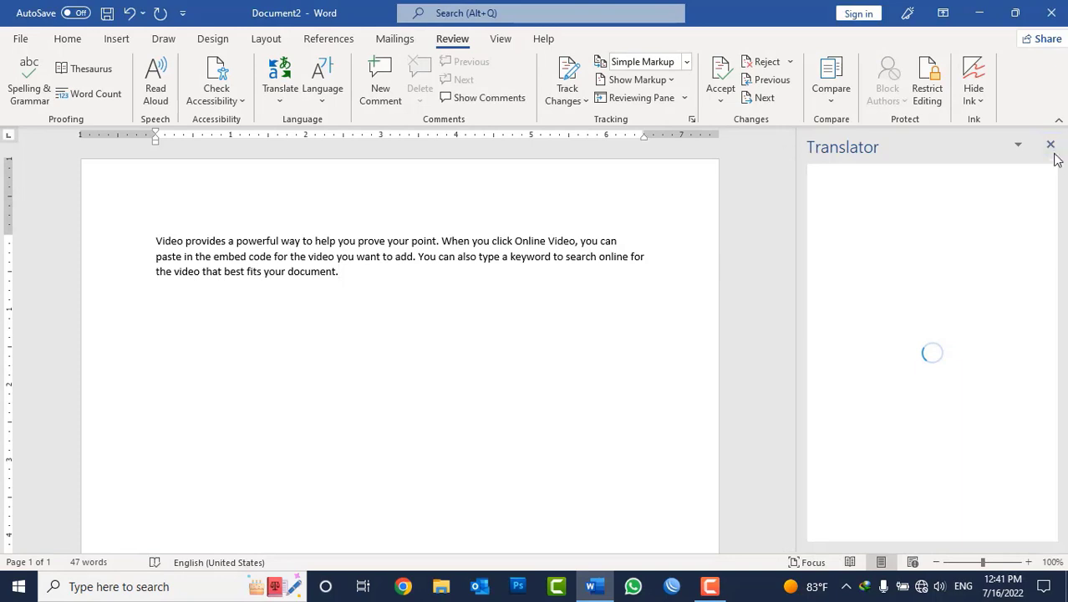
click(1051, 144)
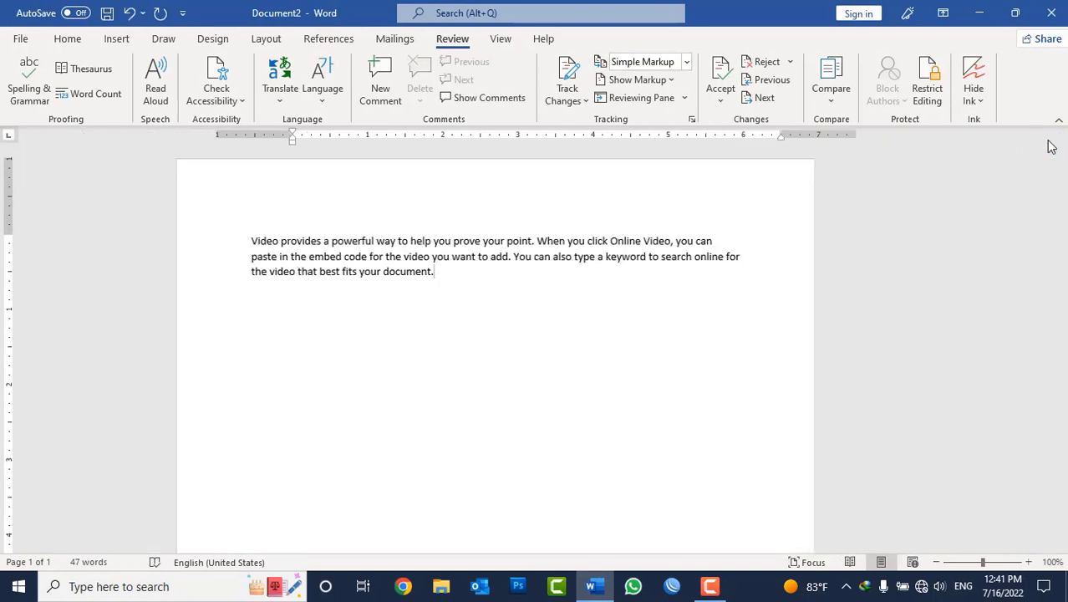
click(288, 100)
click(295, 136)
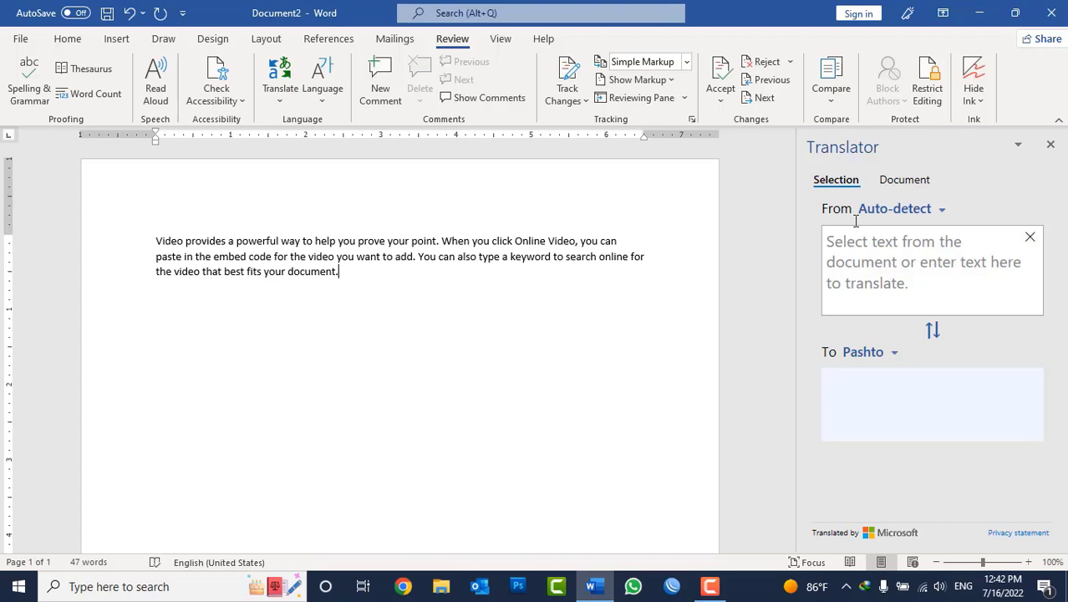
Step: Change the Translator's From language from Auto-detect to English
click(935, 217)
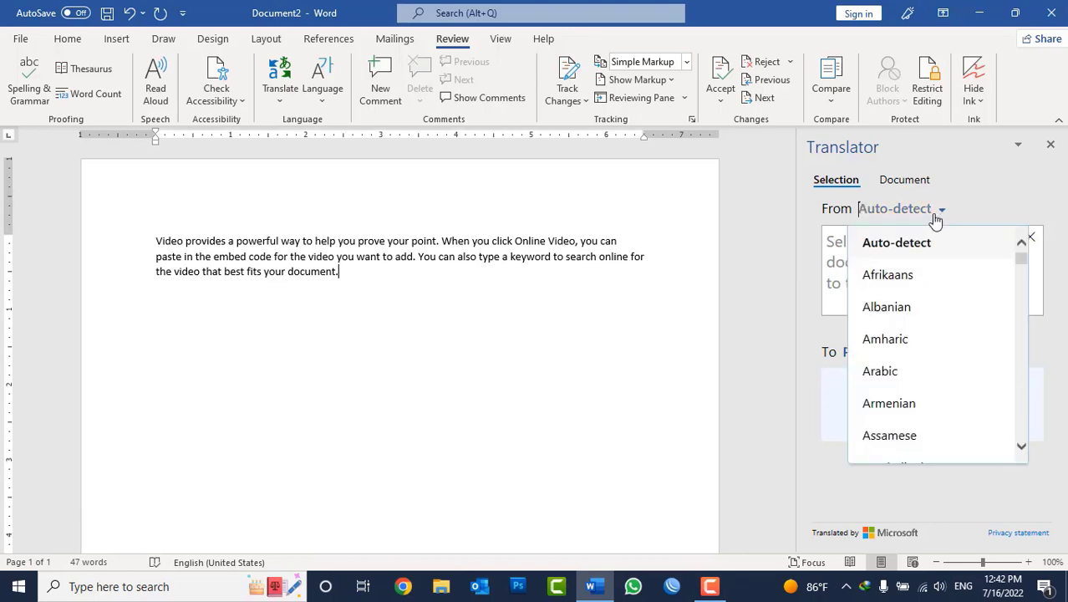
scroll(900, 355, down, 2)
scroll(906, 368, down, 1)
scroll(911, 372, down, 2)
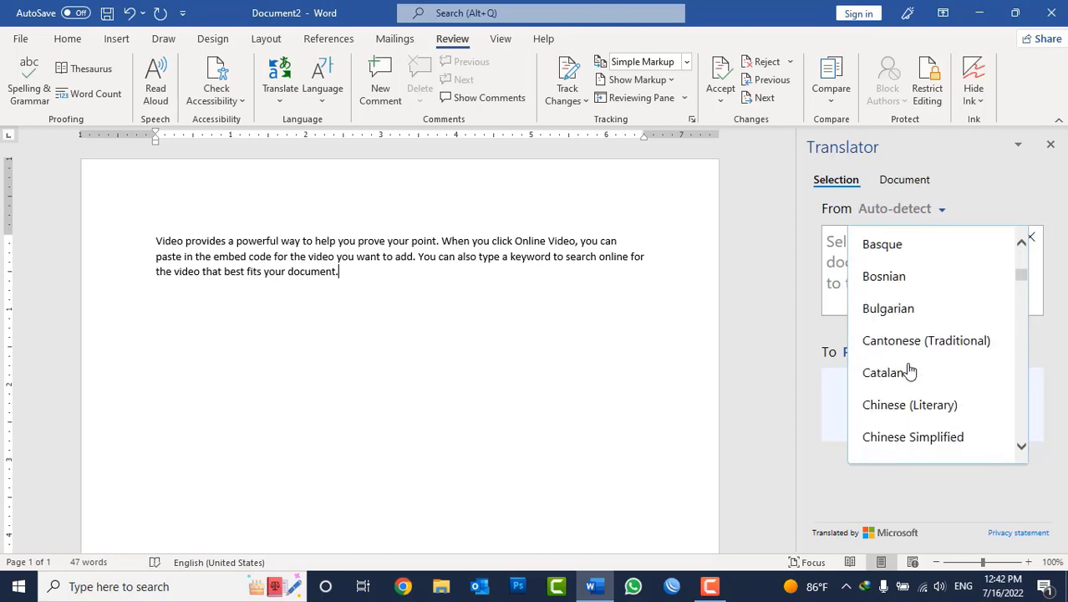
scroll(910, 372, down, 2)
scroll(907, 369, down, 2)
scroll(907, 369, down, 1)
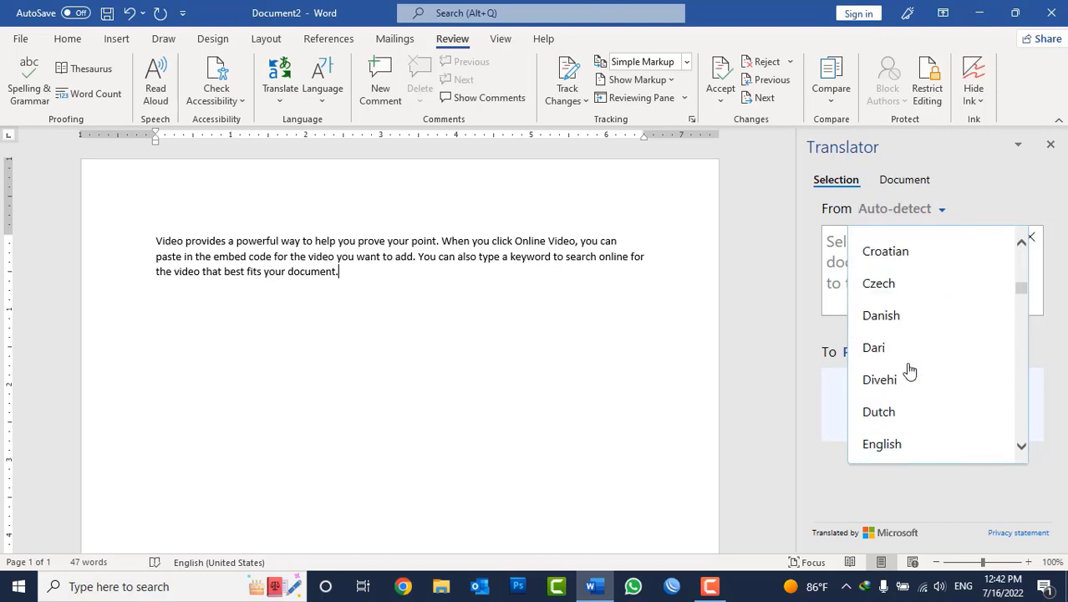
scroll(909, 372, down, 1)
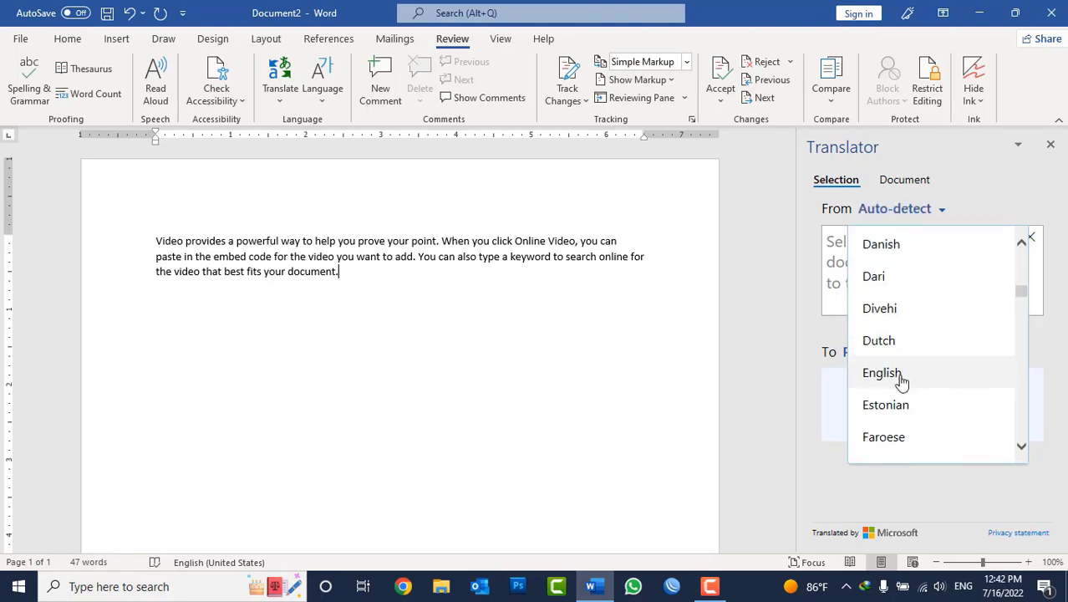
click(901, 374)
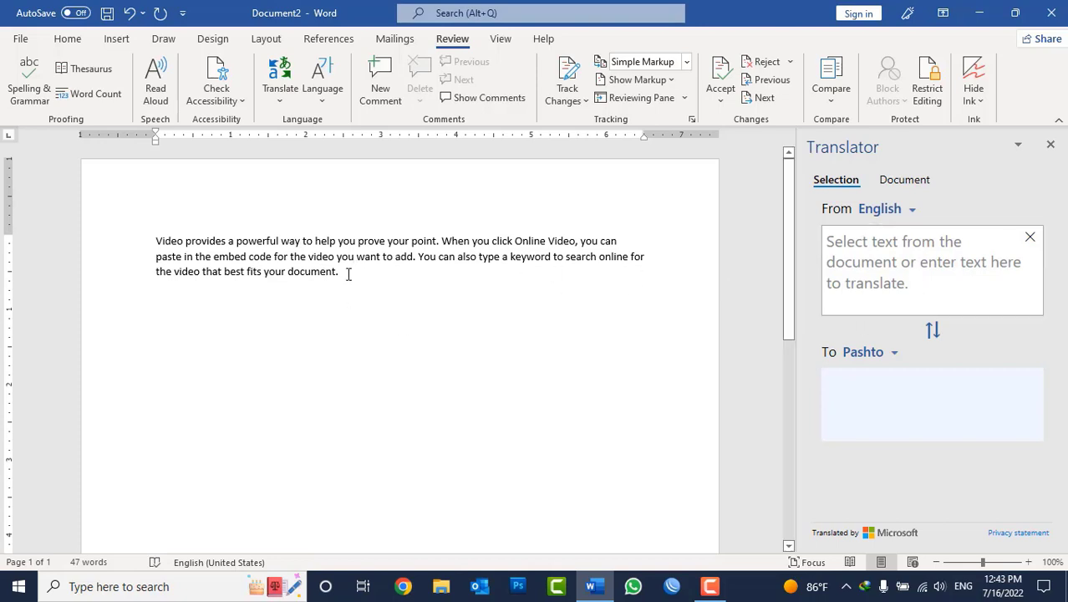
Step: Select the 47-word video paragraph so the Translator shows its Pashto translation
drag(348, 274, 78, 206)
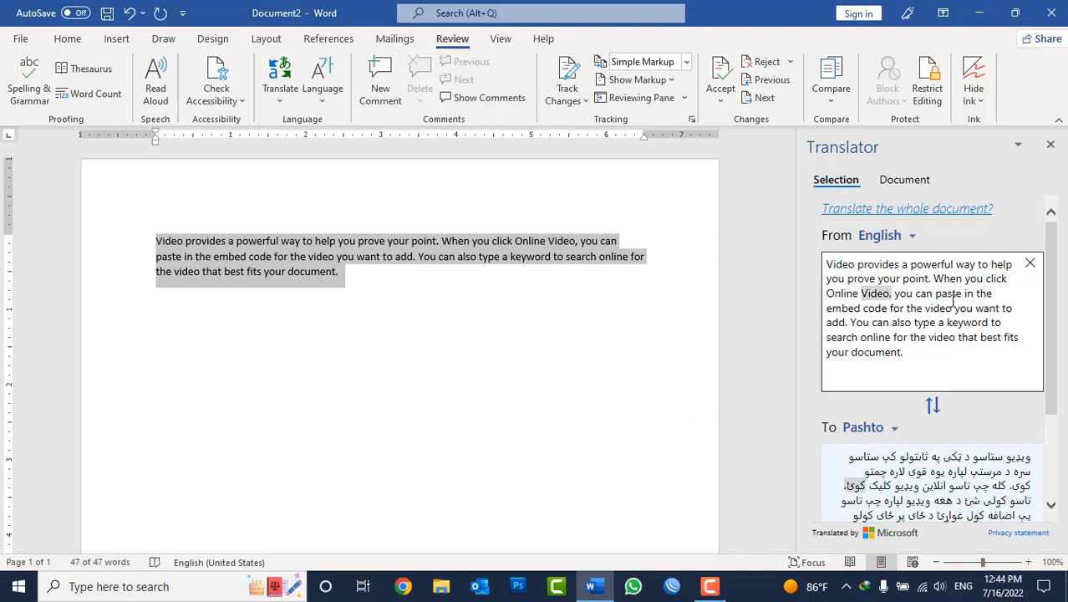
scroll(956, 318, down, 3)
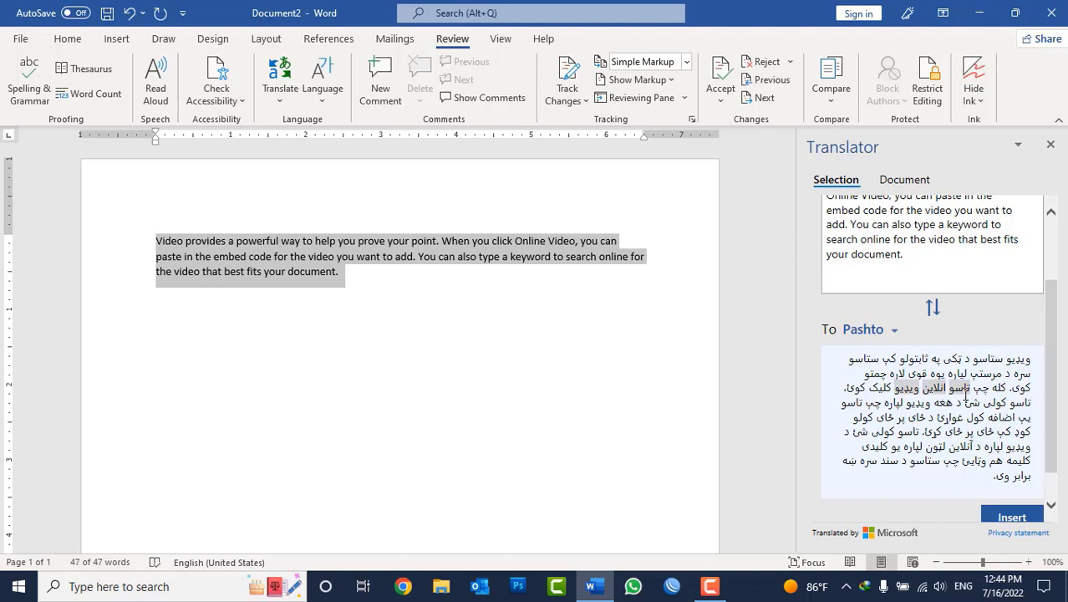
Step: Replace the paragraph with 'Welcome to afghanistan.' and select it to get the Pashto version
click(405, 325)
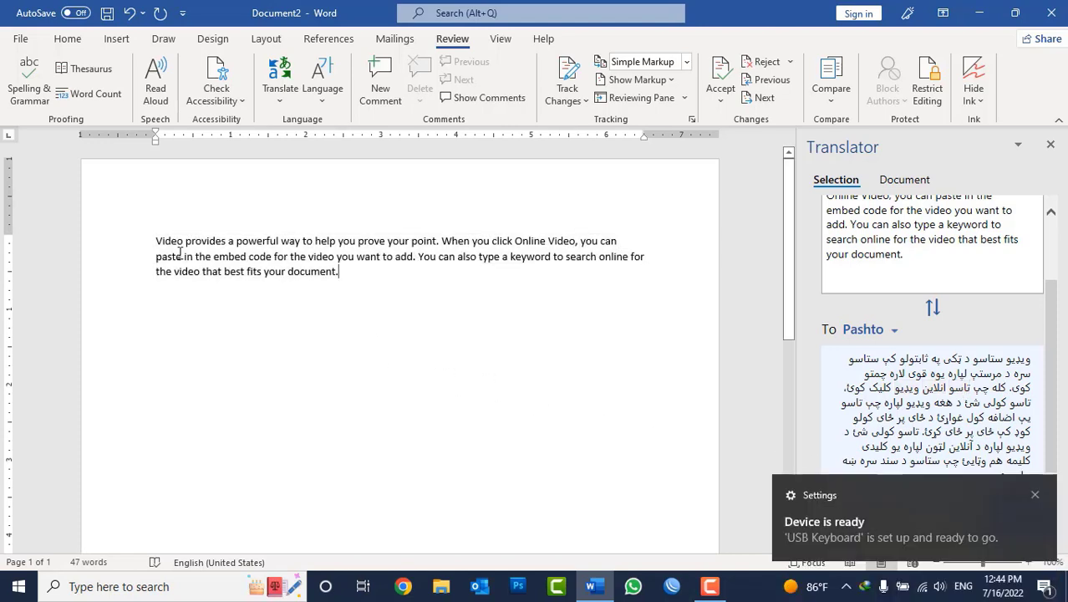
double_click(93, 237)
key(BackSpace)
text(wecloe)
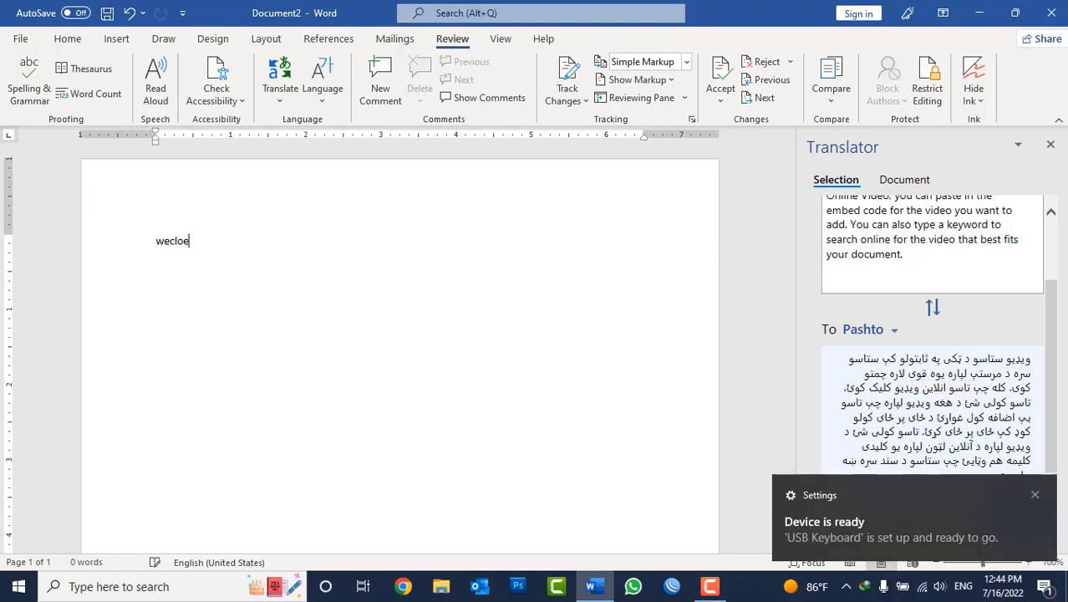
key(BackSpace)
key(BackSpace)
key(BackSpace)
text(lco)
text(me to afghanita)
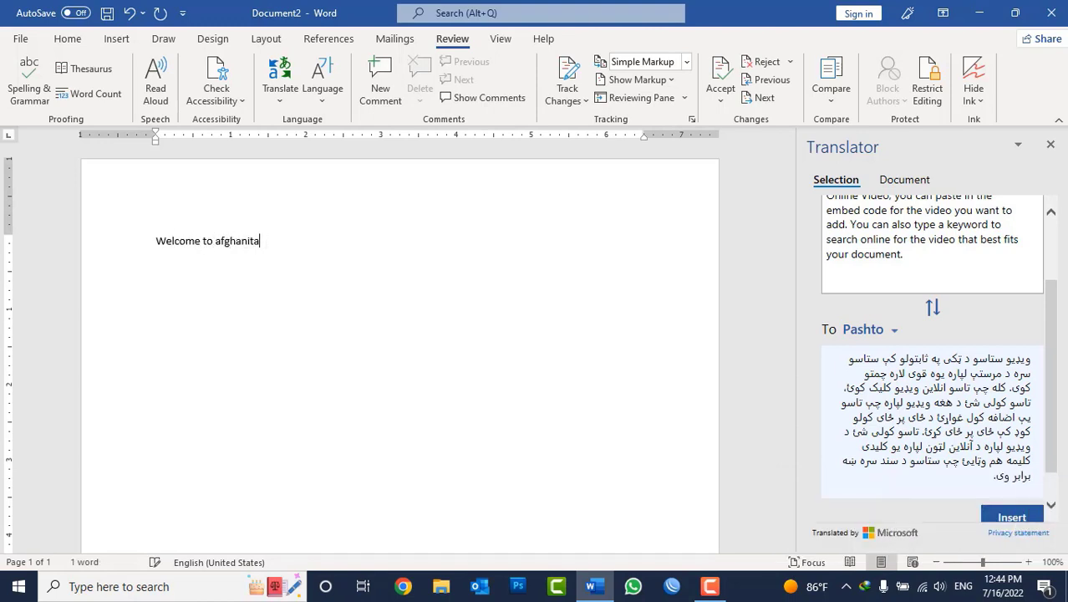
key(BackSpace)
key(BackSpace)
text(stan.)
triple_click(251, 244)
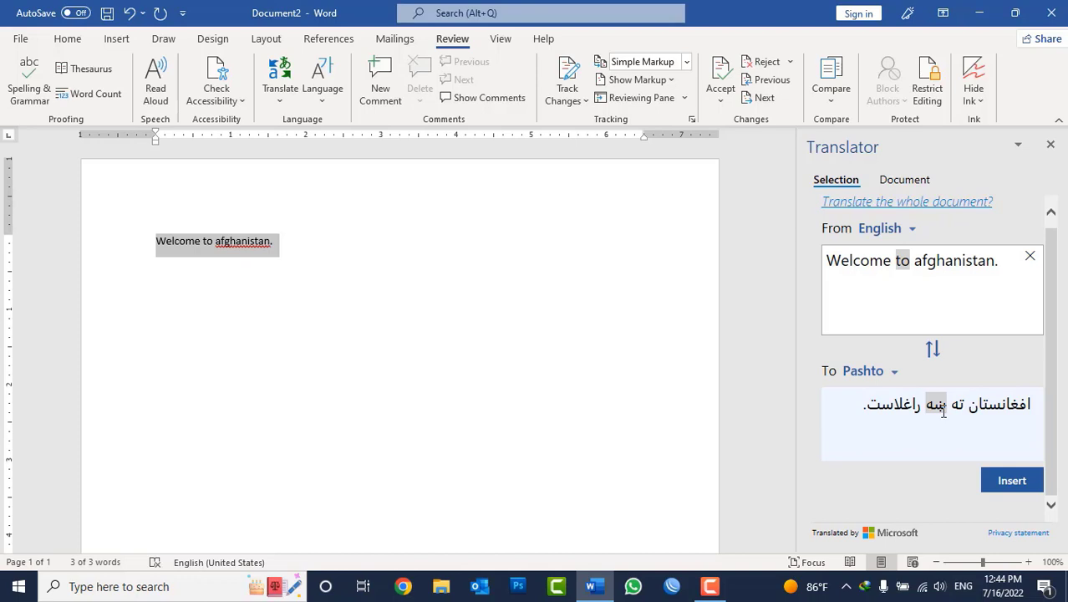
Step: Close the Translator pane and replace the sentence with =rand(20) sample paragraphs
click(279, 100)
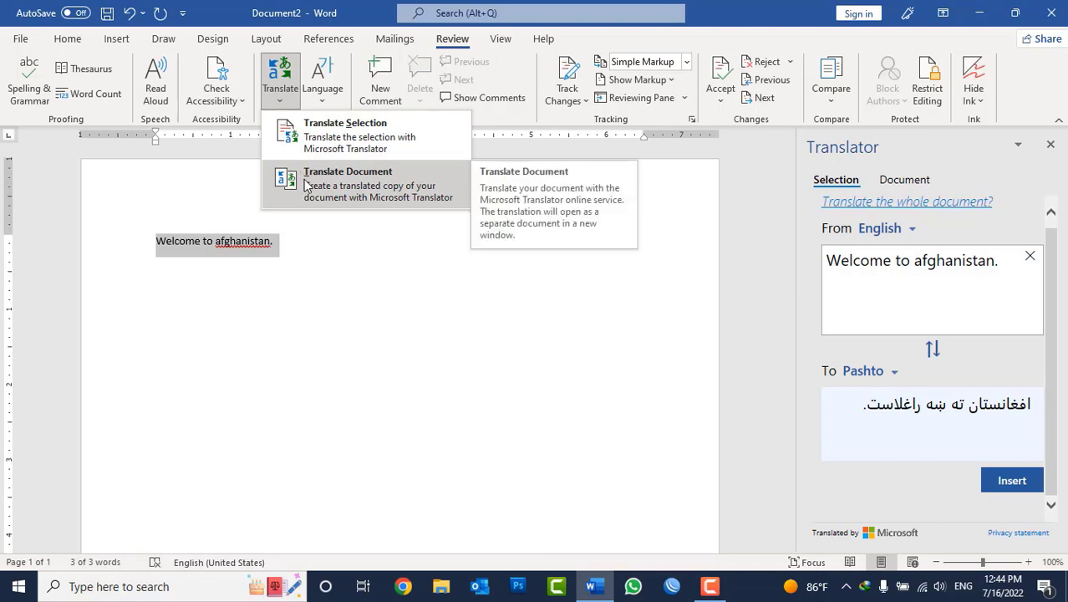
click(594, 408)
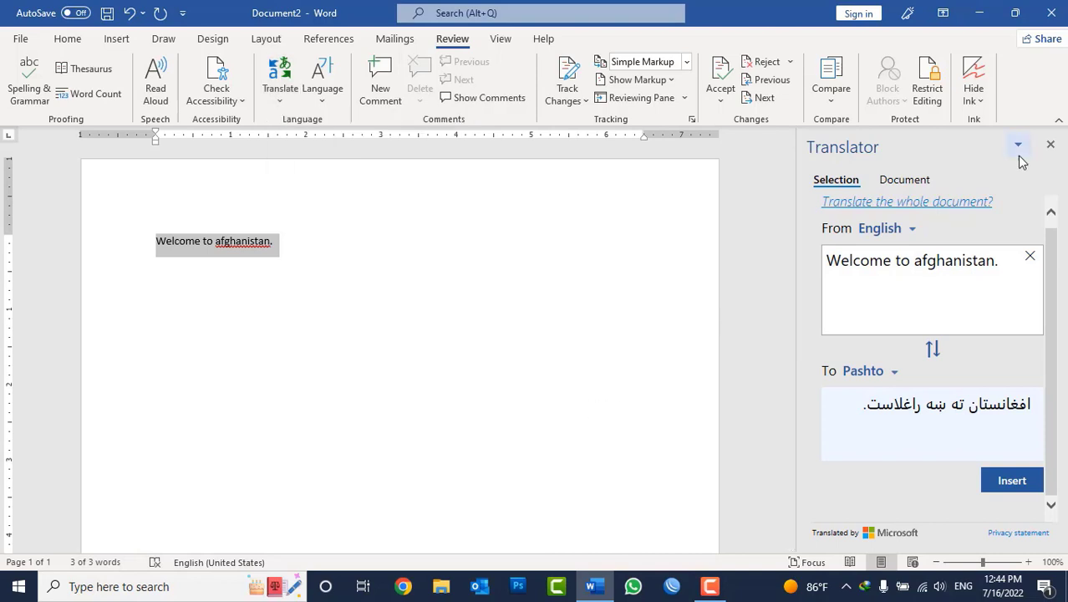
click(1051, 145)
key(Delete)
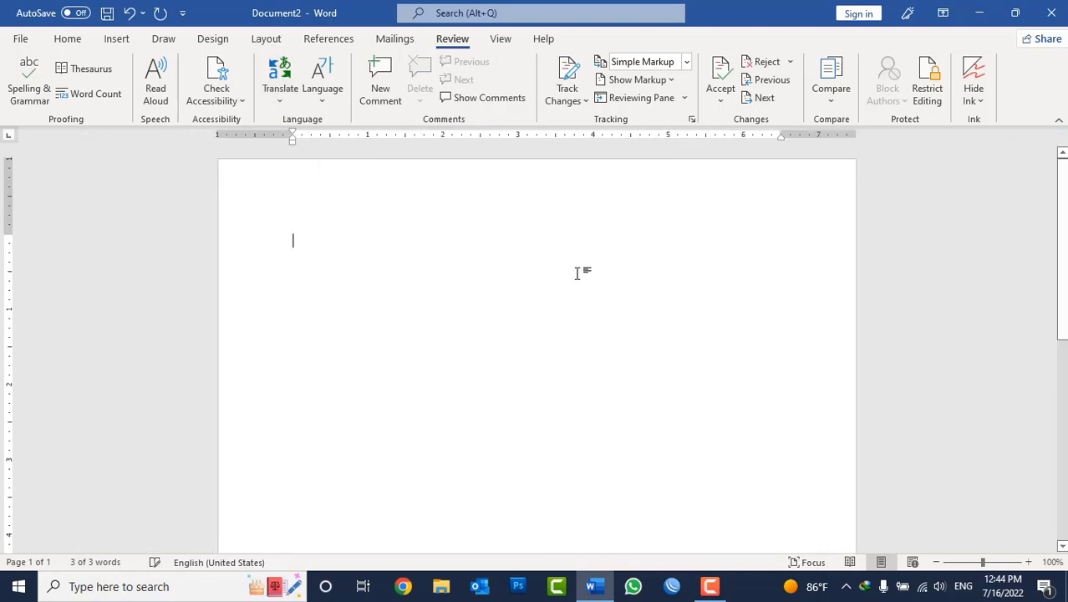
text(rand()
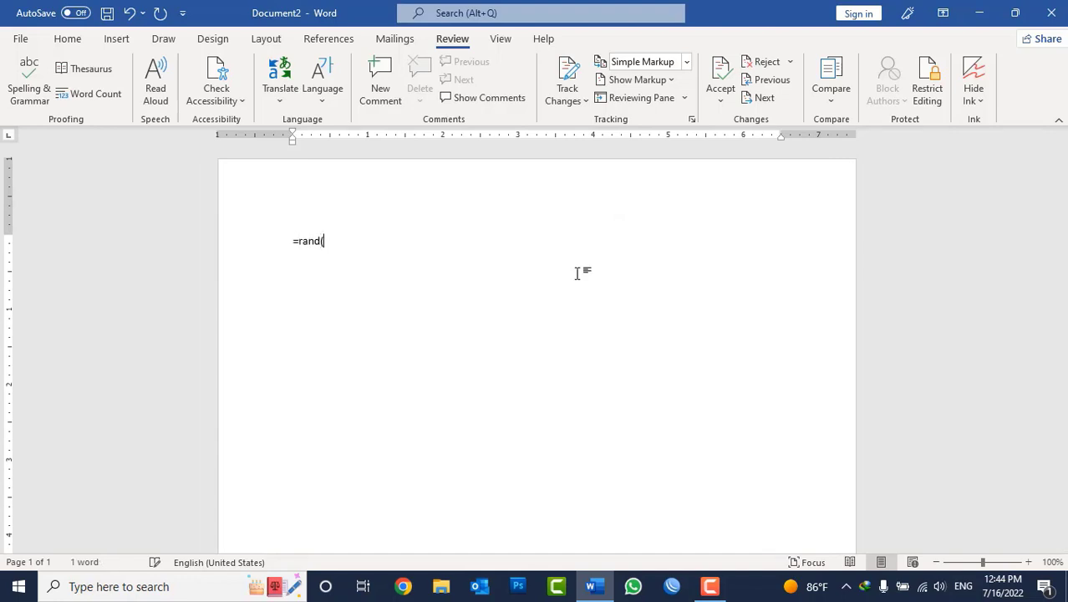
text(20))
key(Return)
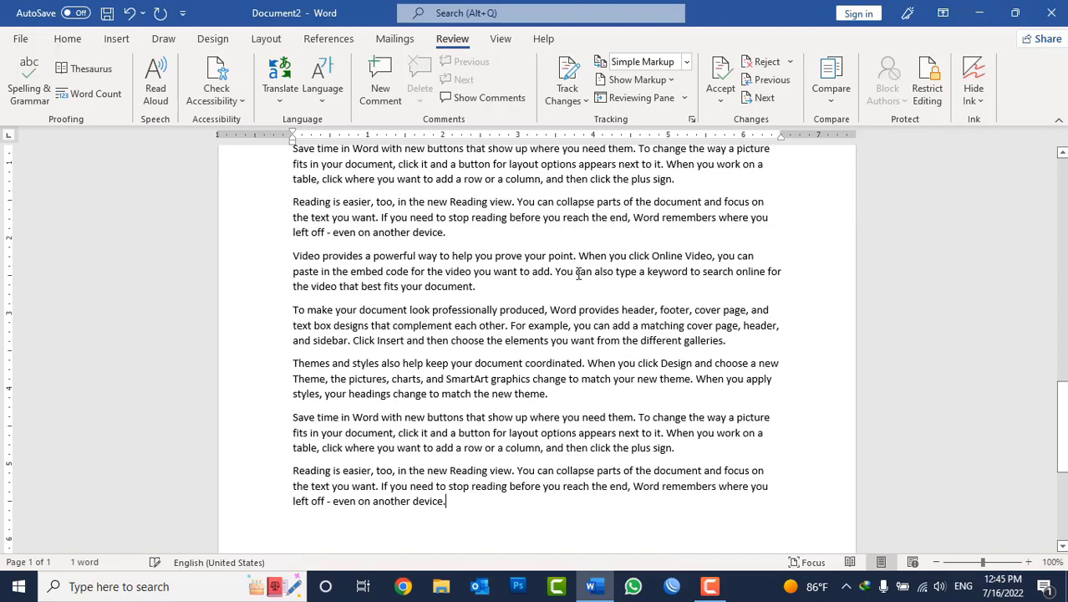
Step: Translate the whole 956-word document into Pashto as a new document
scroll(578, 274, up, 5)
scroll(568, 277, up, 5)
scroll(559, 281, up, 5)
scroll(550, 284, up, 3)
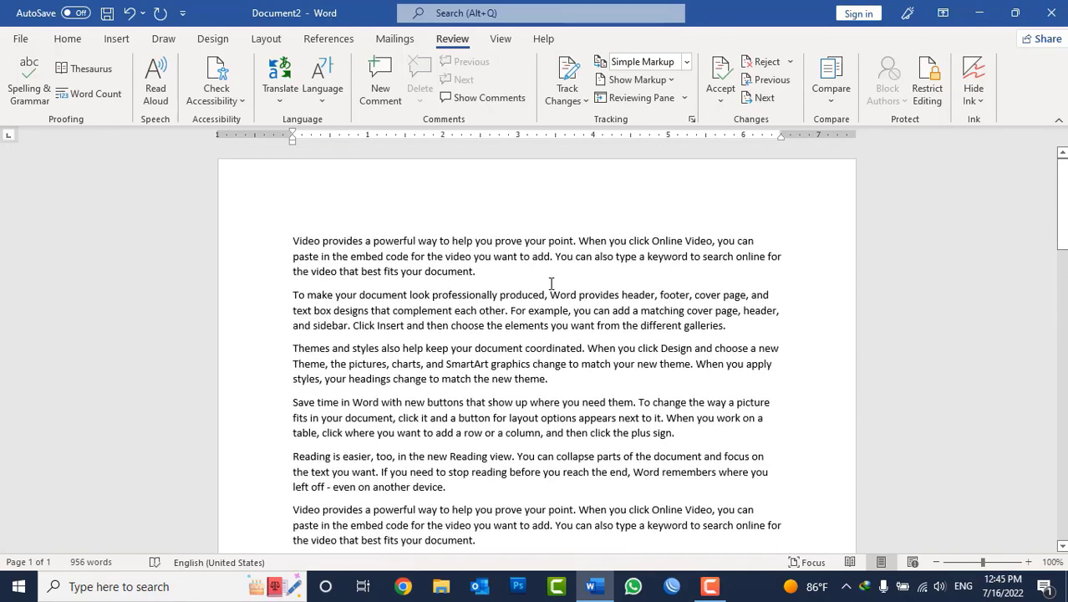
click(280, 90)
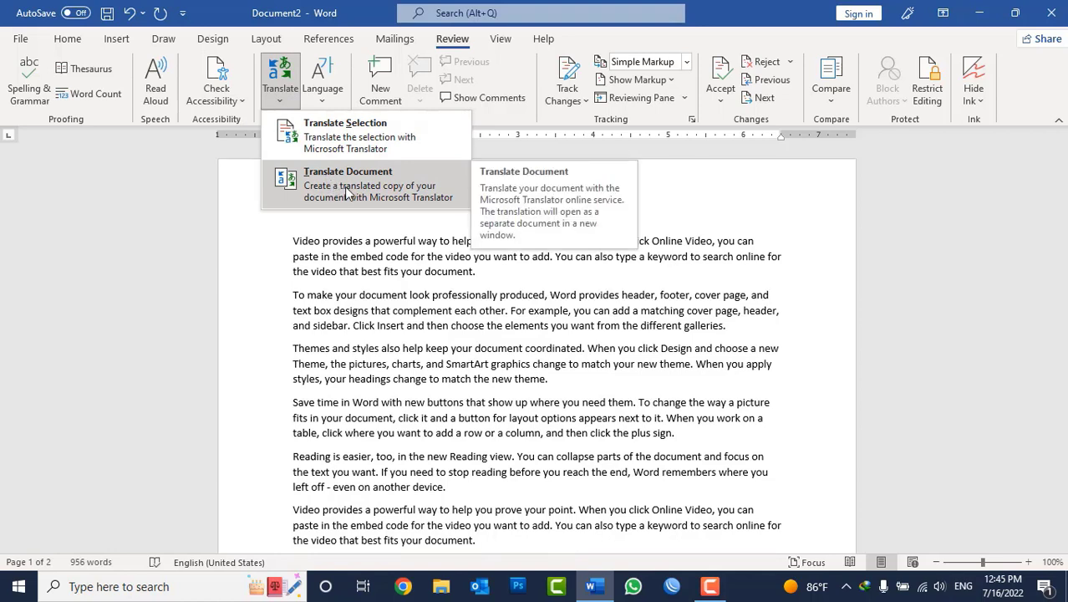
click(349, 194)
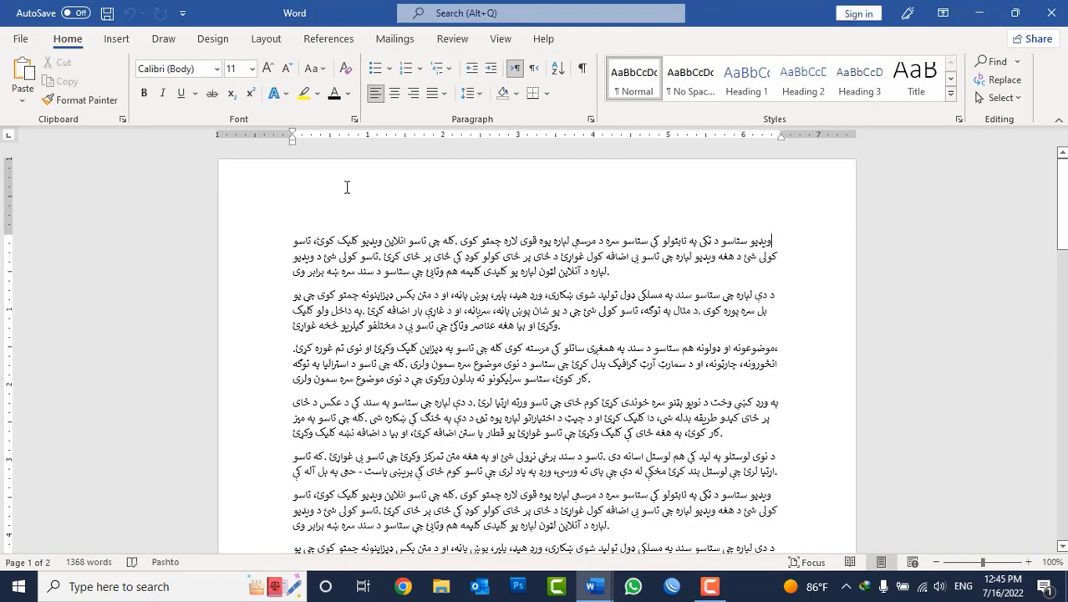
Step: Look through the Pashto-translated copy, then close it with Don't Save
scroll(605, 389, down, 1)
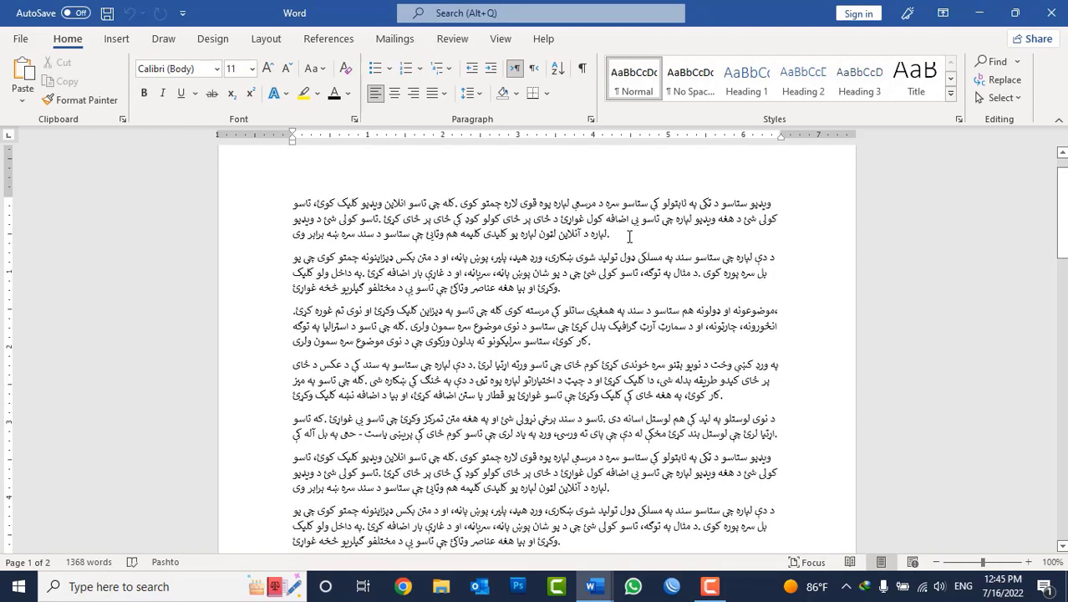
ctrl+scroll(629, 237, up, 10)
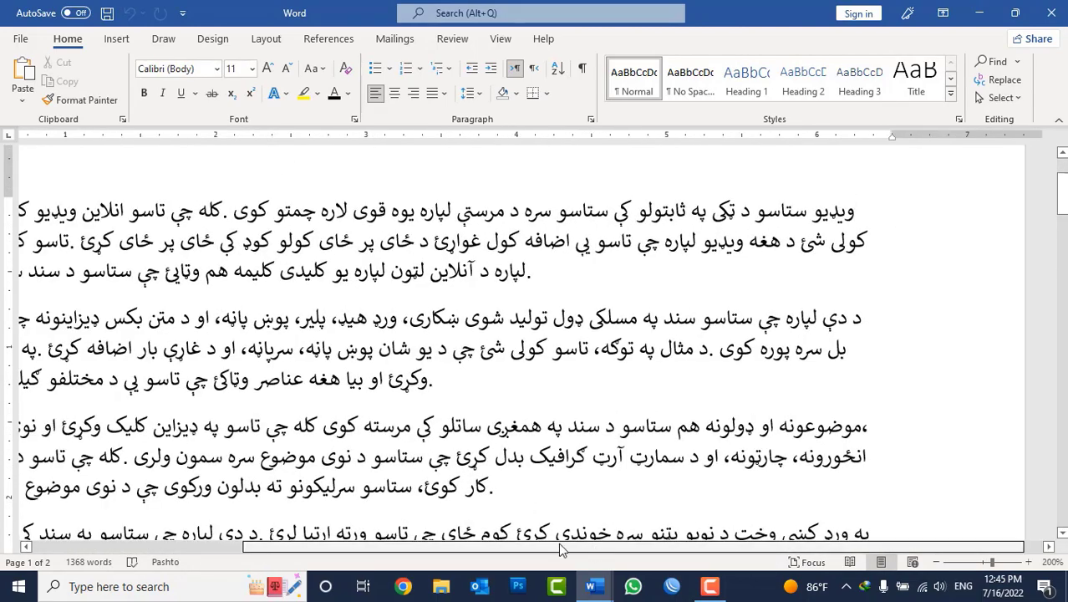
drag(562, 547, 428, 545)
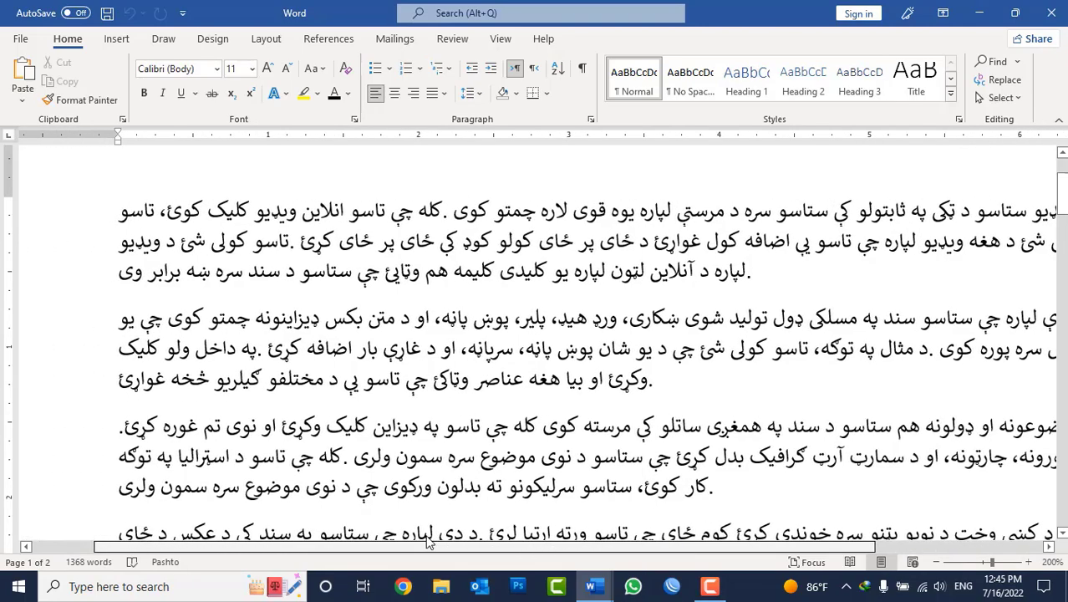
scroll(518, 383, down, 5)
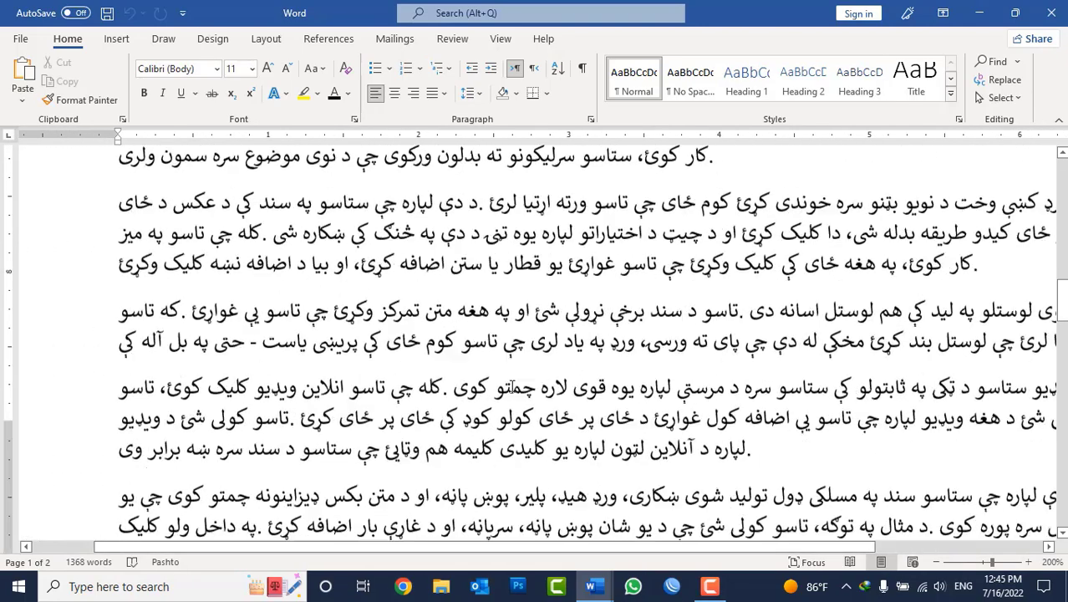
scroll(518, 383, up, 2)
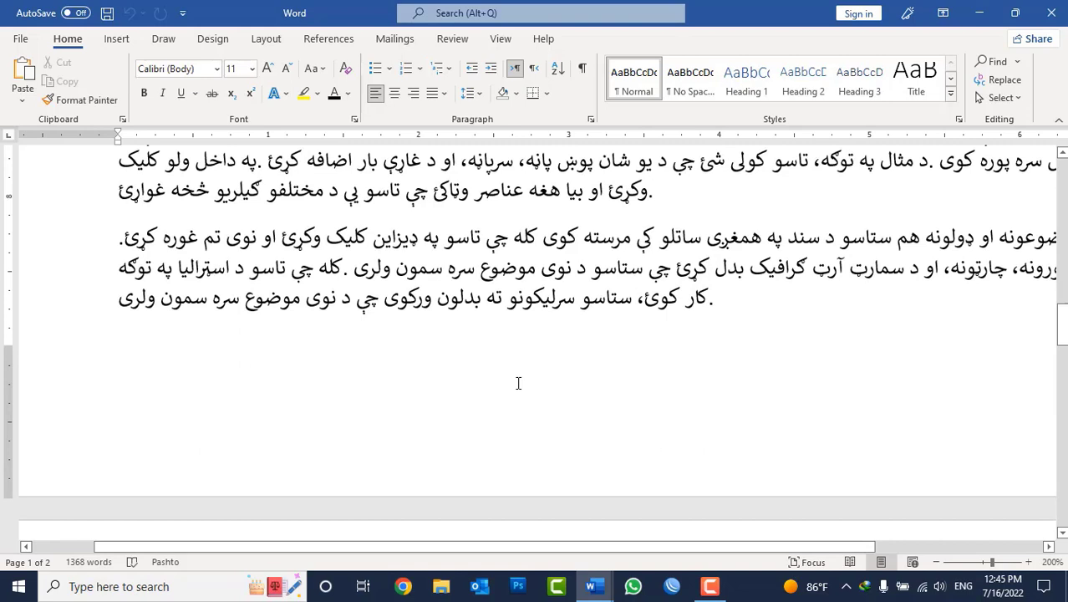
click(1050, 13)
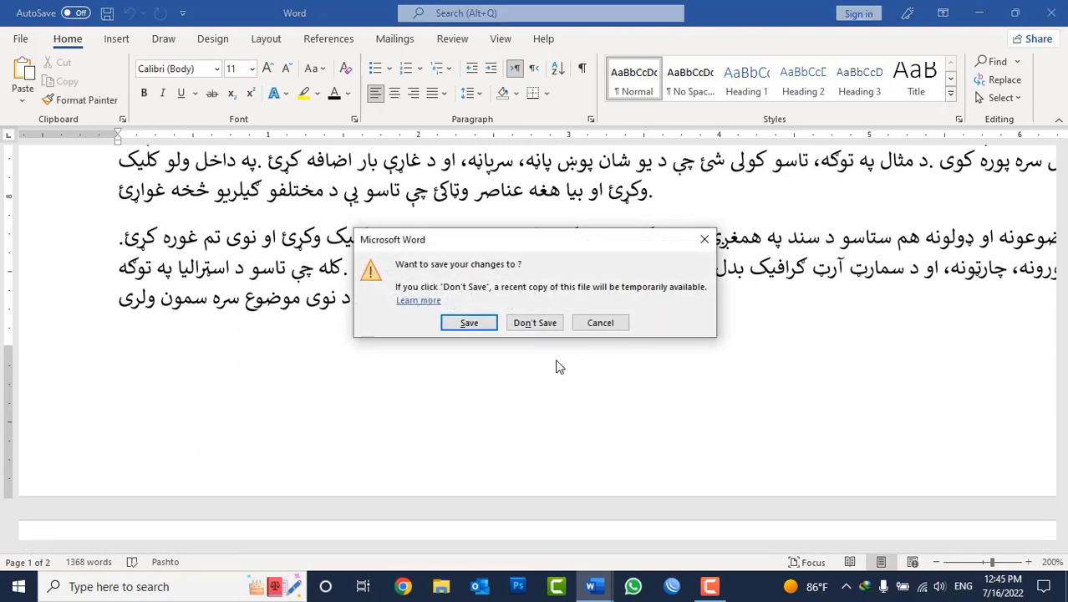
click(549, 325)
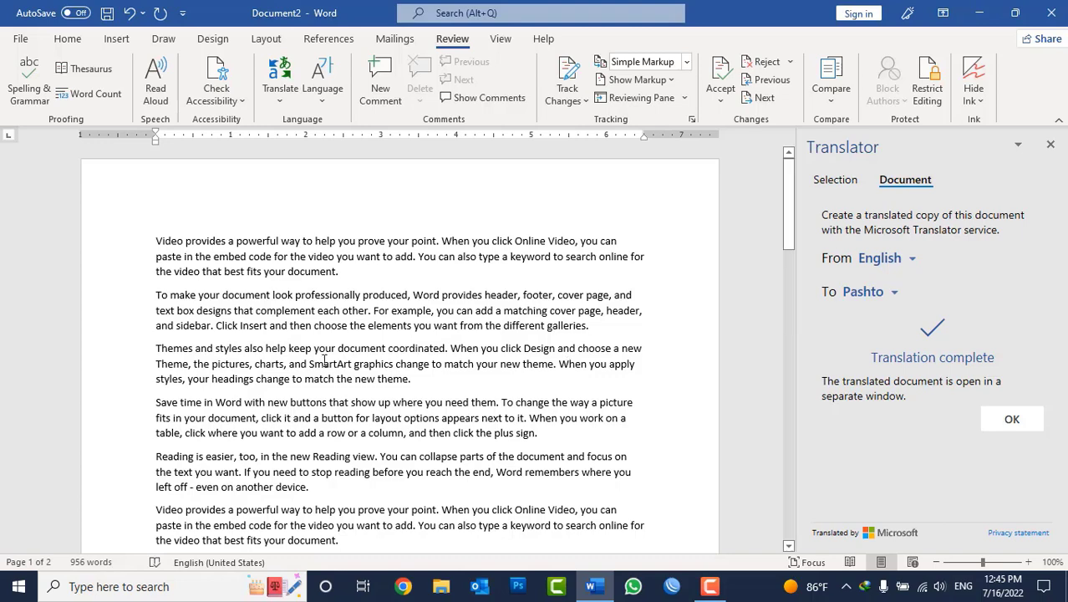
Step: Close the Translator pane, then review Office display language preferences and Add a Language, cancelling both unchanged
click(1050, 145)
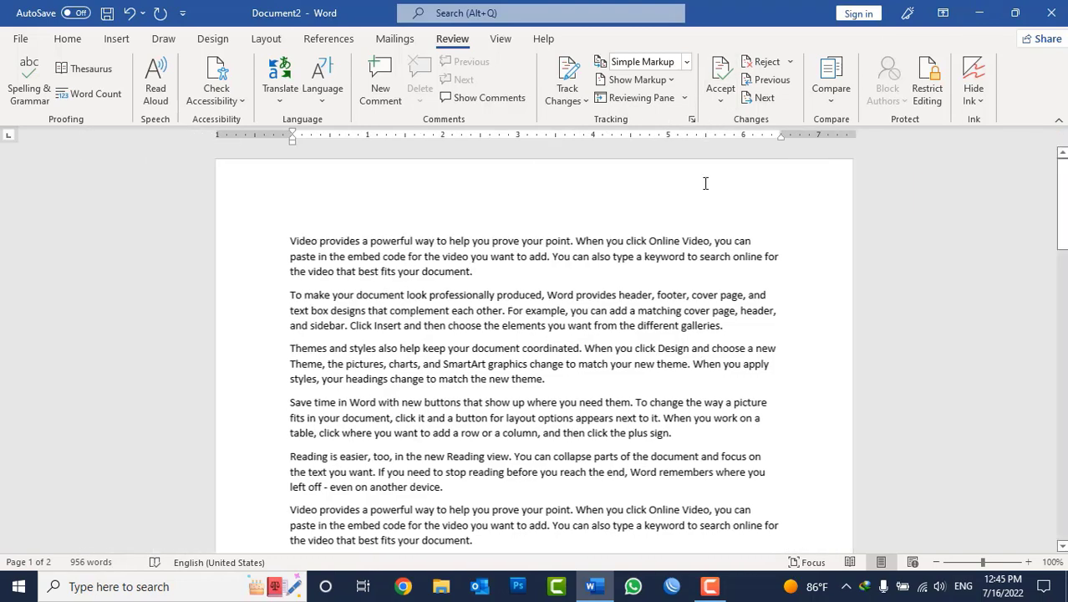
click(334, 105)
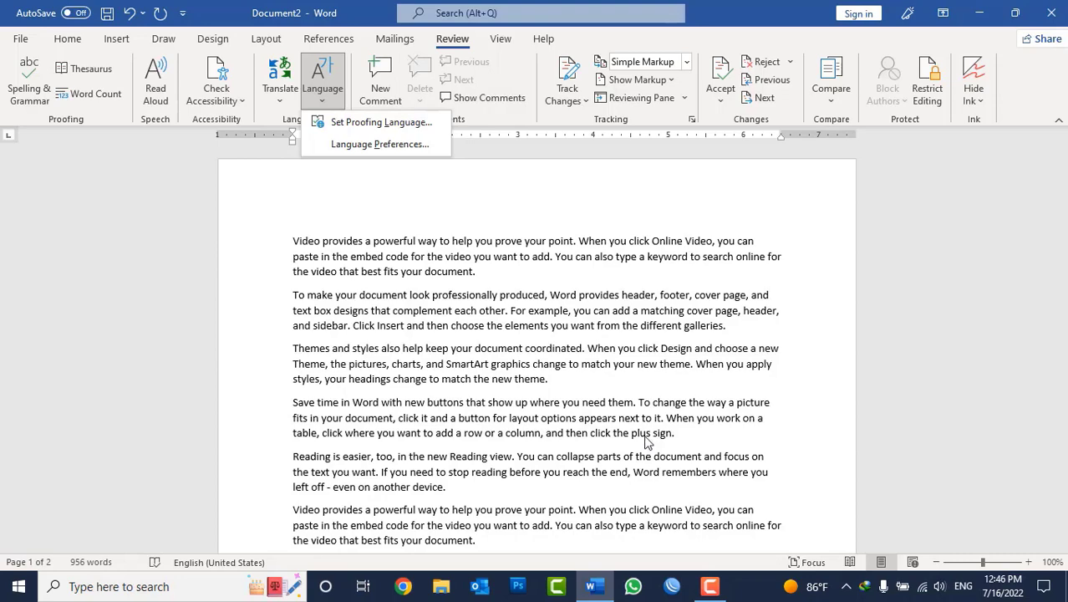
click(381, 146)
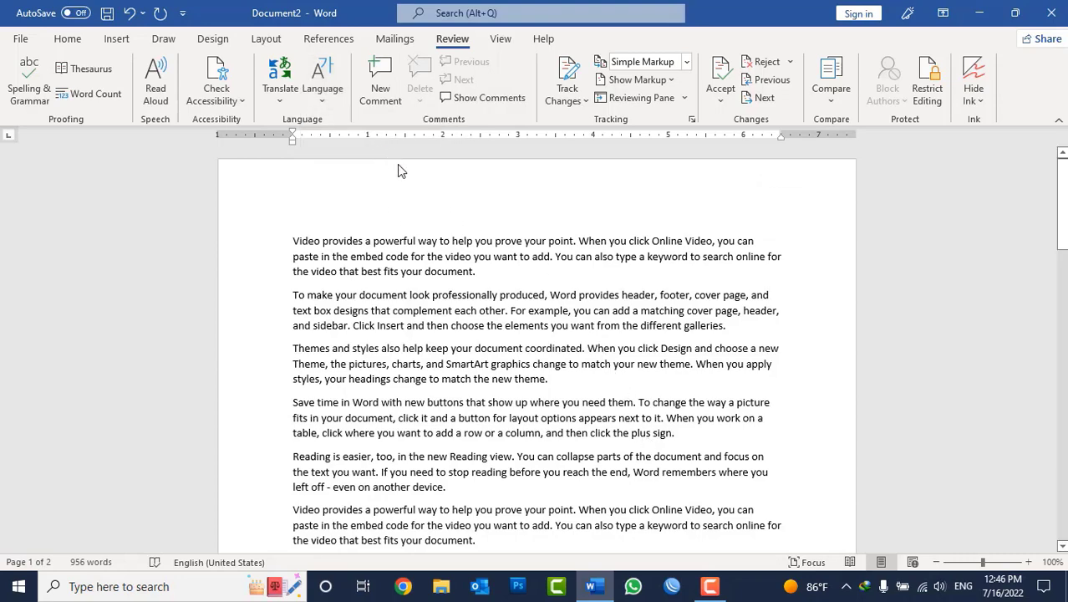
click(398, 139)
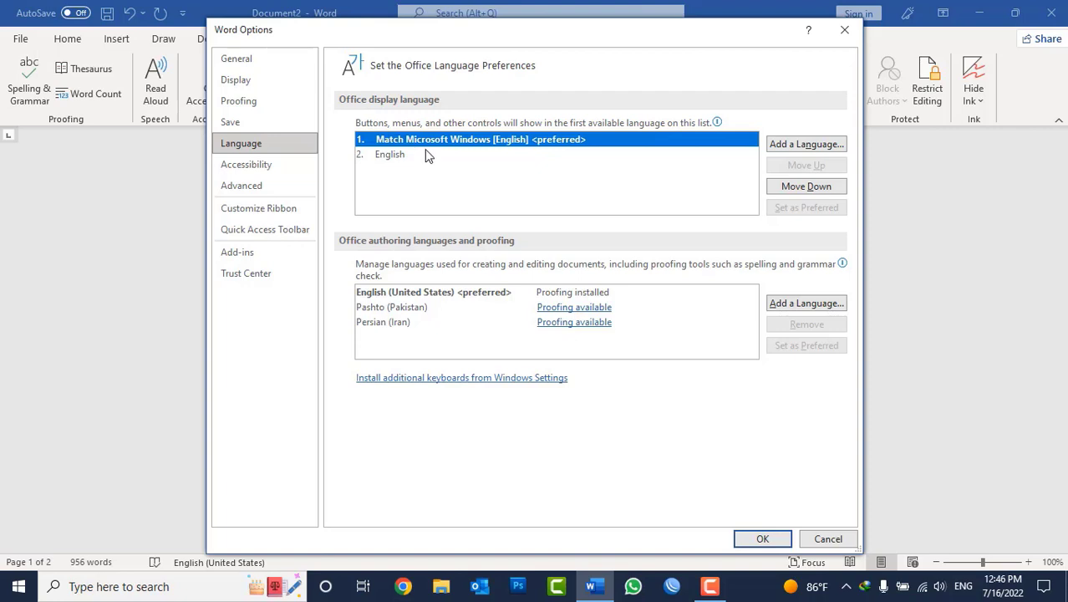
click(794, 147)
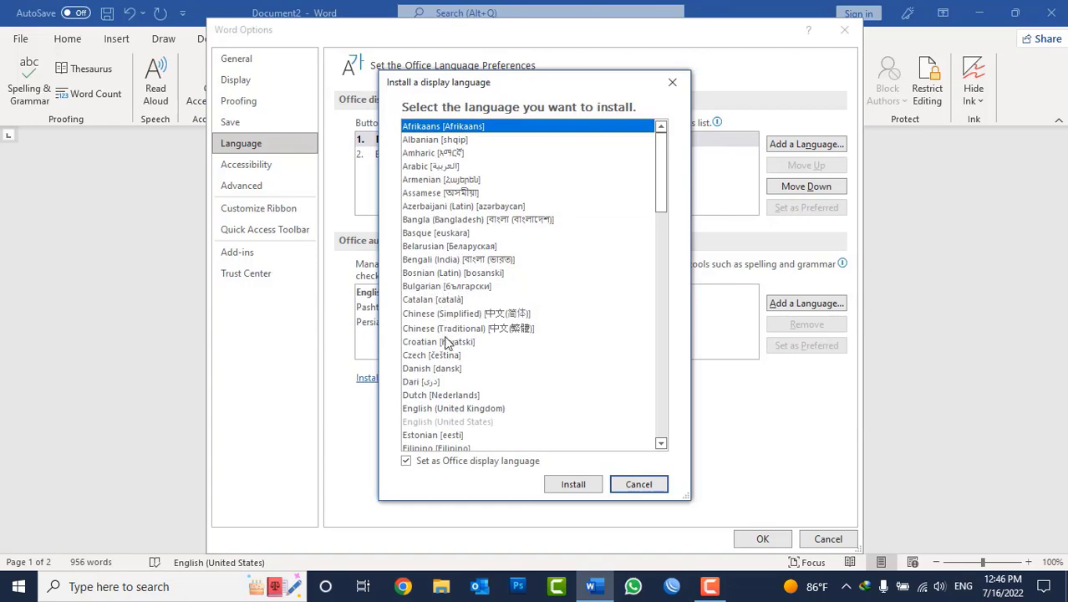
click(655, 485)
click(828, 538)
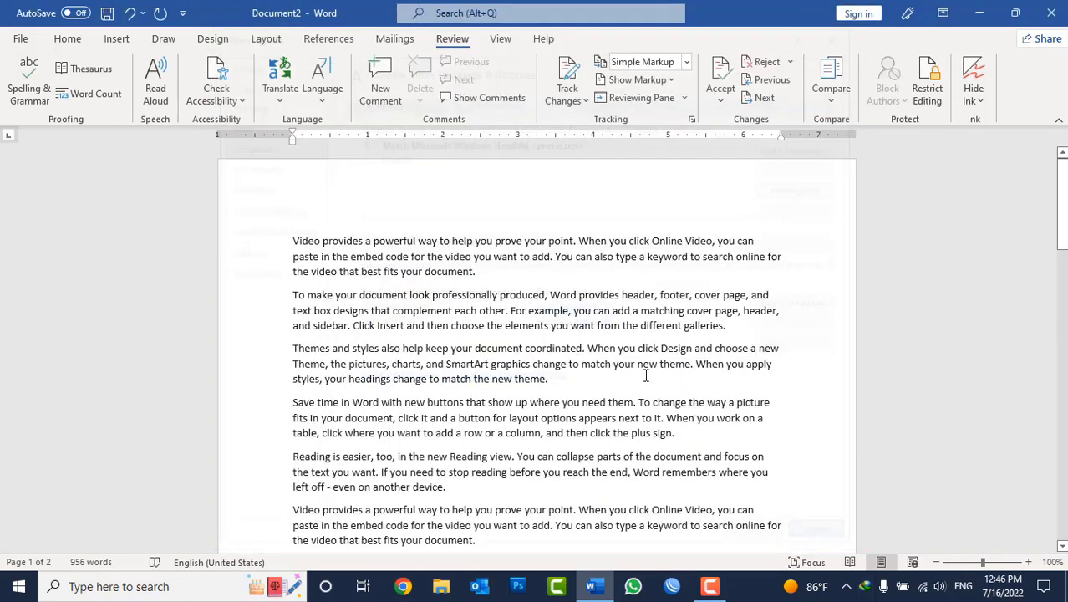
click(117, 40)
click(68, 39)
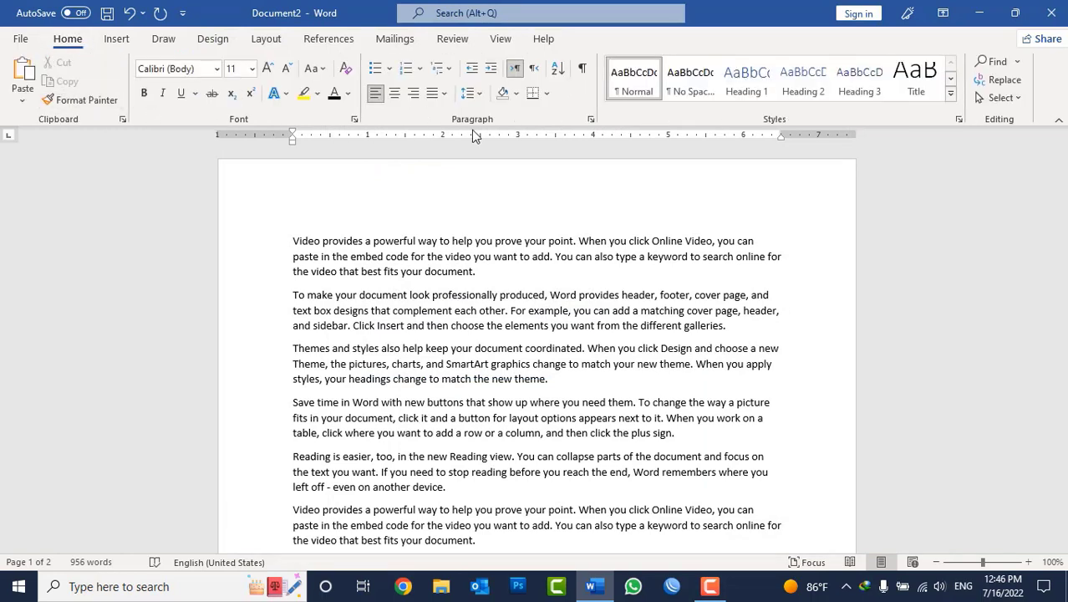
click(394, 39)
click(452, 40)
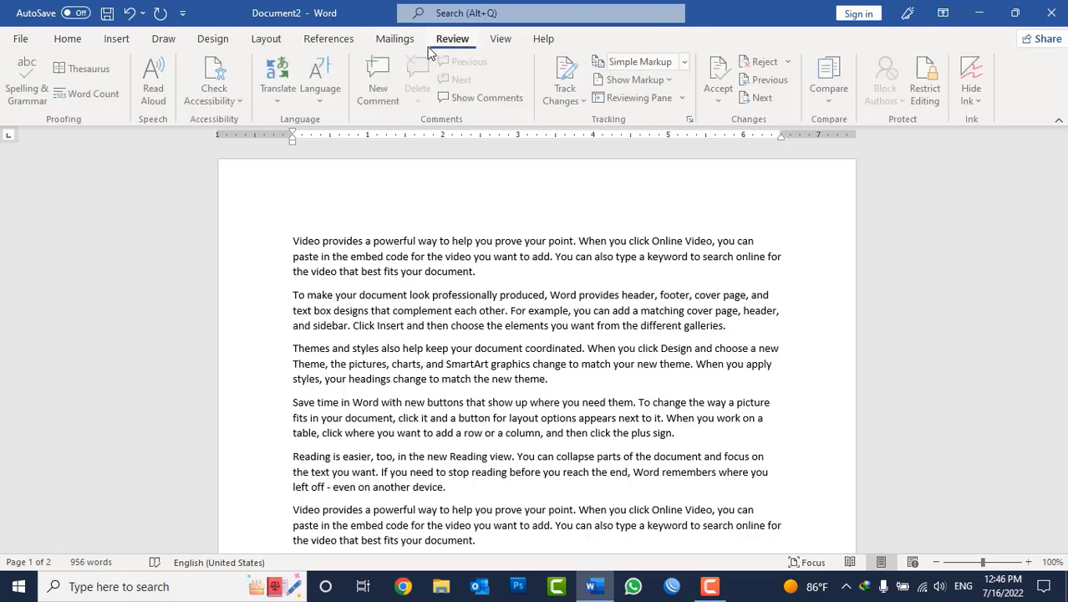
click(321, 93)
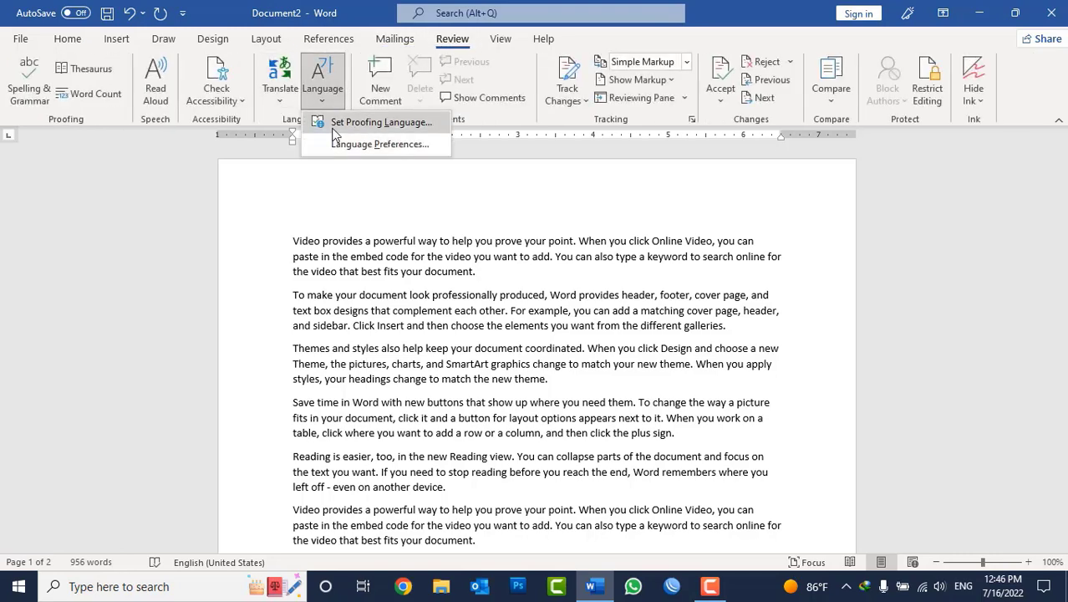
click(581, 355)
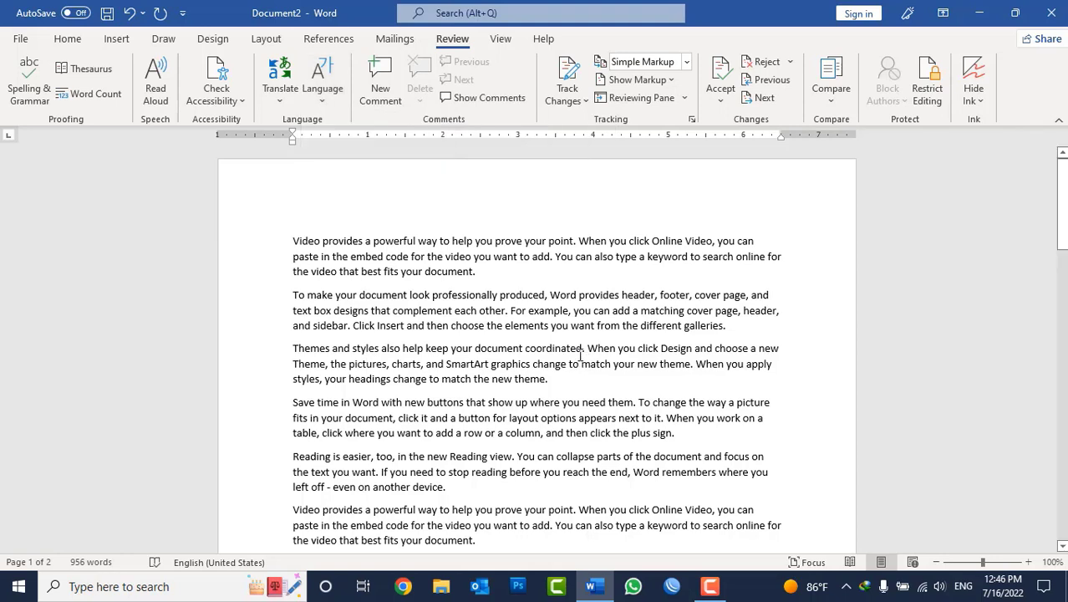
click(322, 94)
click(393, 144)
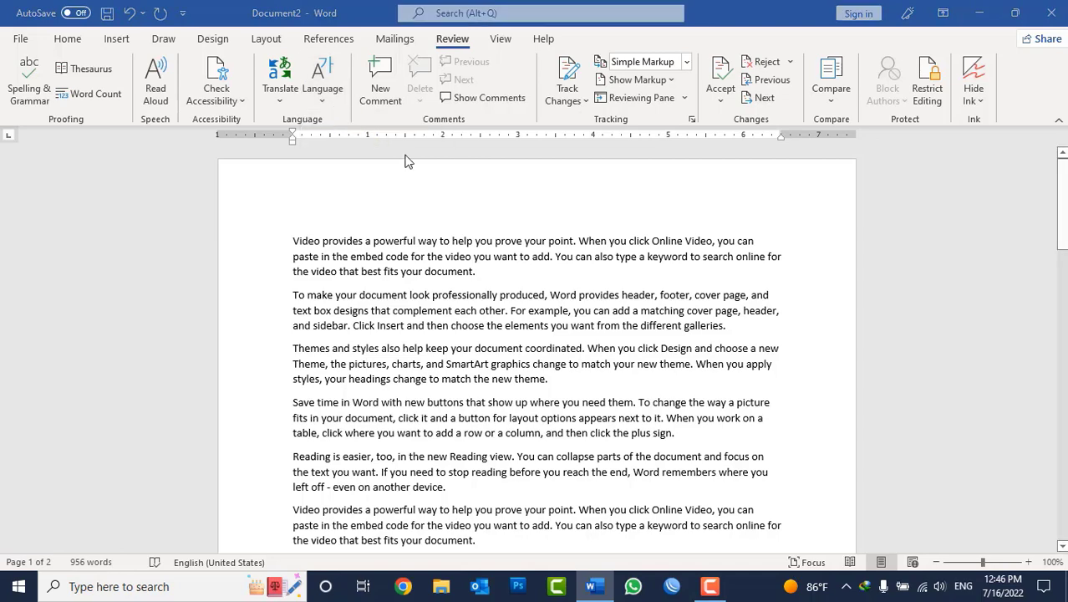